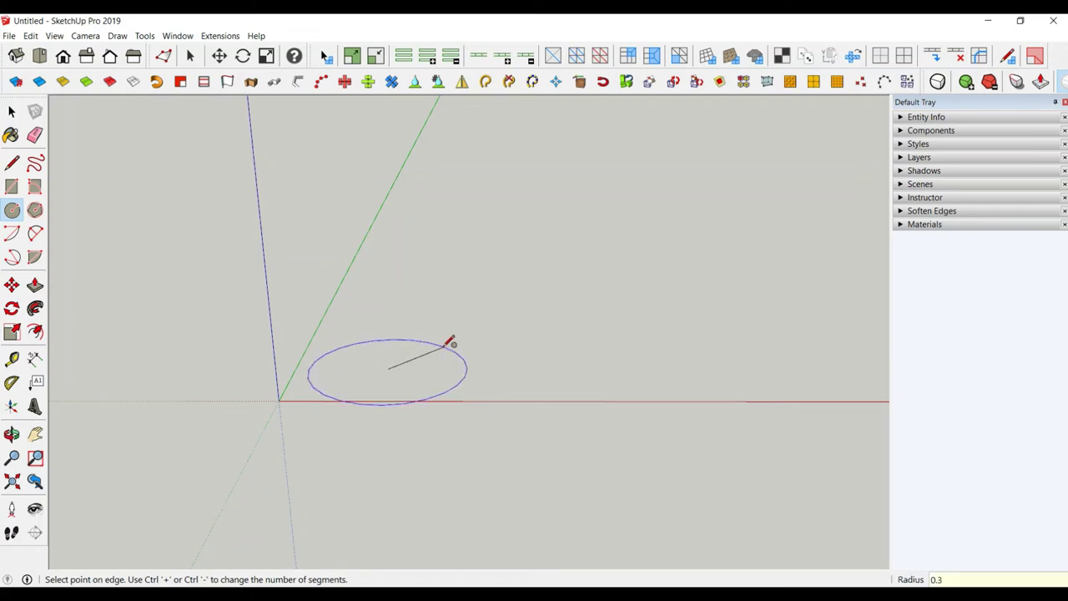
Draw a 0.3-radius circle and extrude it 15 cm upward into a slender cylinder.
{"action": "key", "text": "Return"}
{"action": "scroll", "coordinate": [268, 317], "scroll_direction": "up", "scroll_amount": 2}
{"action": "key", "text": "space"}
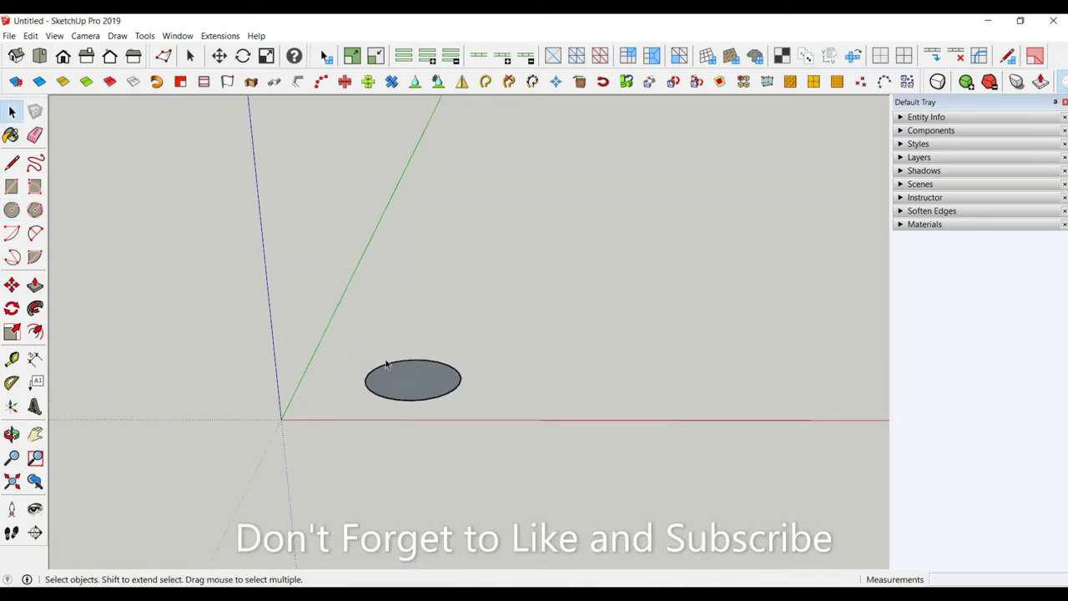
{"action": "key", "text": "p"}
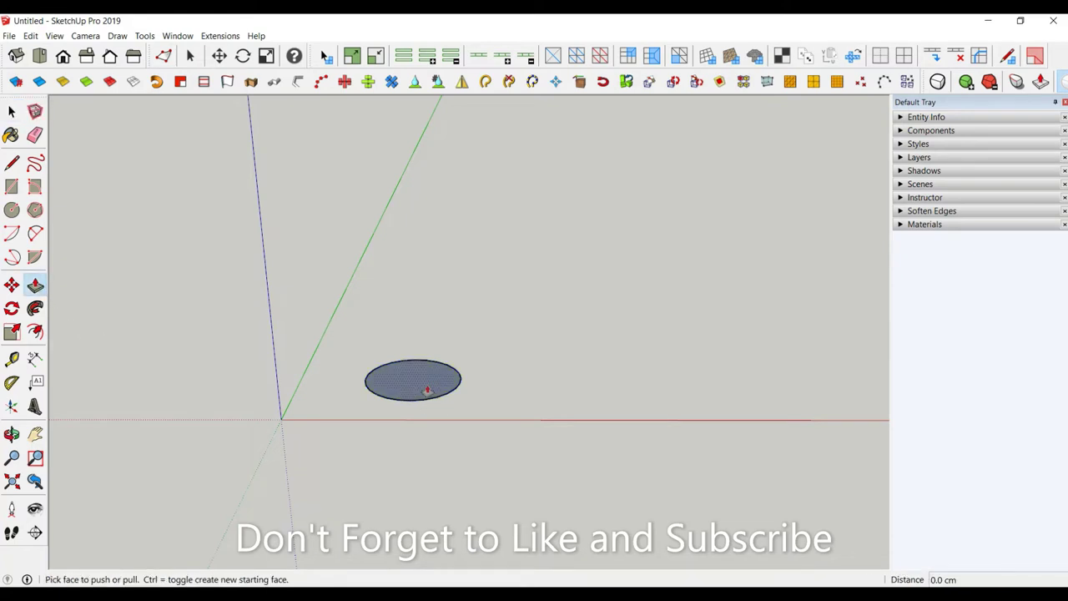
{"action": "left_click", "coordinate": [426, 390]}
{"action": "type", "text": "15"}
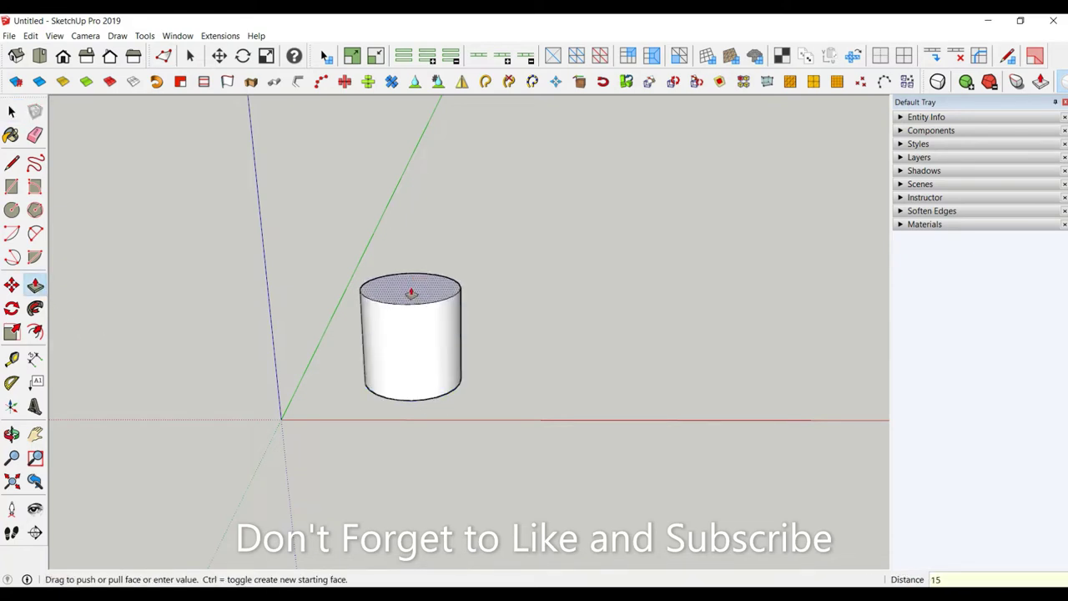
{"action": "key", "text": "Return"}
{"action": "scroll", "coordinate": [442, 464], "scroll_direction": "down", "scroll_amount": 3}
{"action": "scroll", "coordinate": [417, 467], "scroll_direction": "down", "scroll_amount": 2}
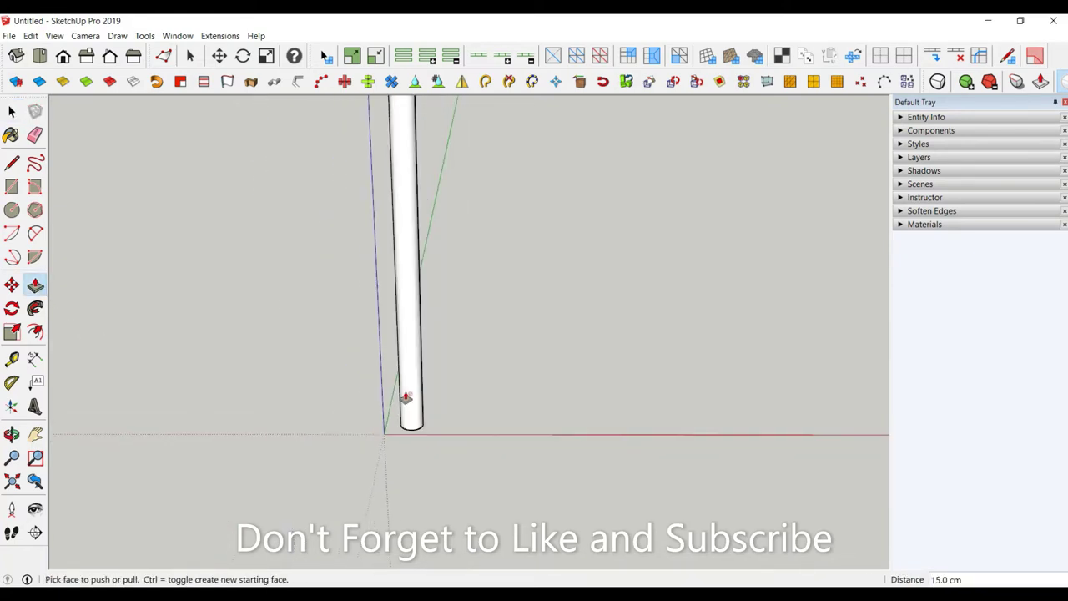
{"action": "left_click", "coordinate": [13, 111]}
Make the whole cylinder into a group.
{"action": "triple_click", "coordinate": [406, 249]}
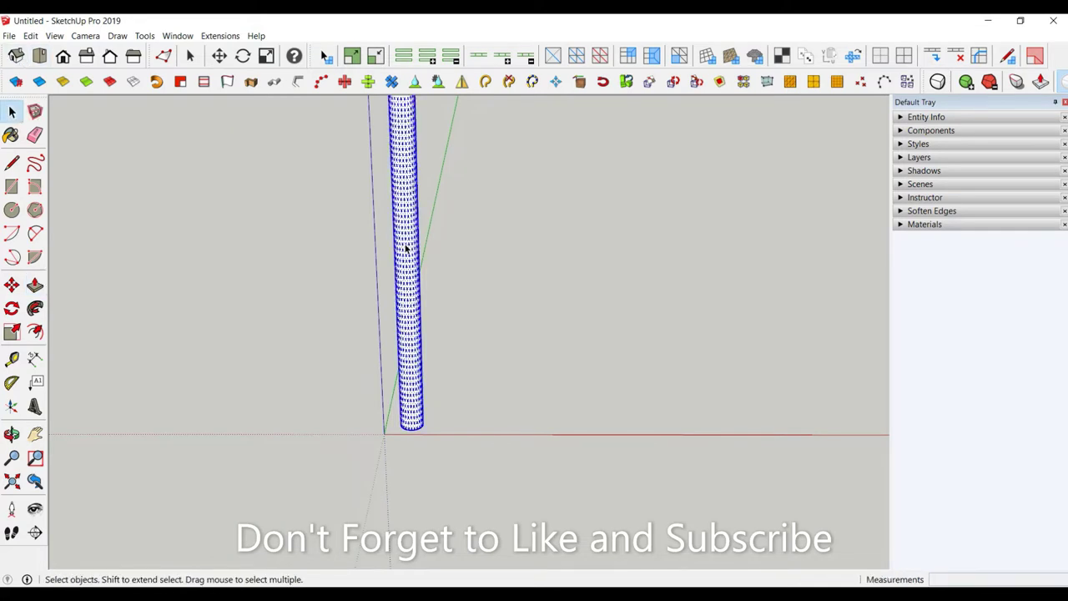
{"action": "right_click", "coordinate": [406, 246]}
{"action": "left_click", "coordinate": [469, 349]}
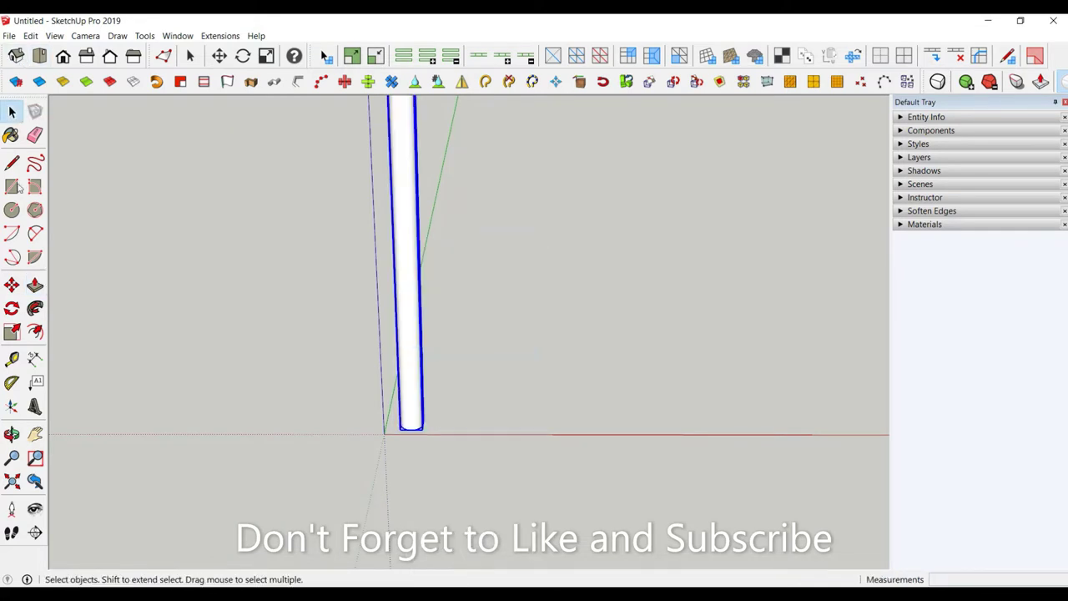
Rotate the cylinder group 90° about its base so it lies horizontally.
{"action": "left_click", "coordinate": [13, 286]}
{"action": "scroll", "coordinate": [437, 424], "scroll_direction": "down", "scroll_amount": 2}
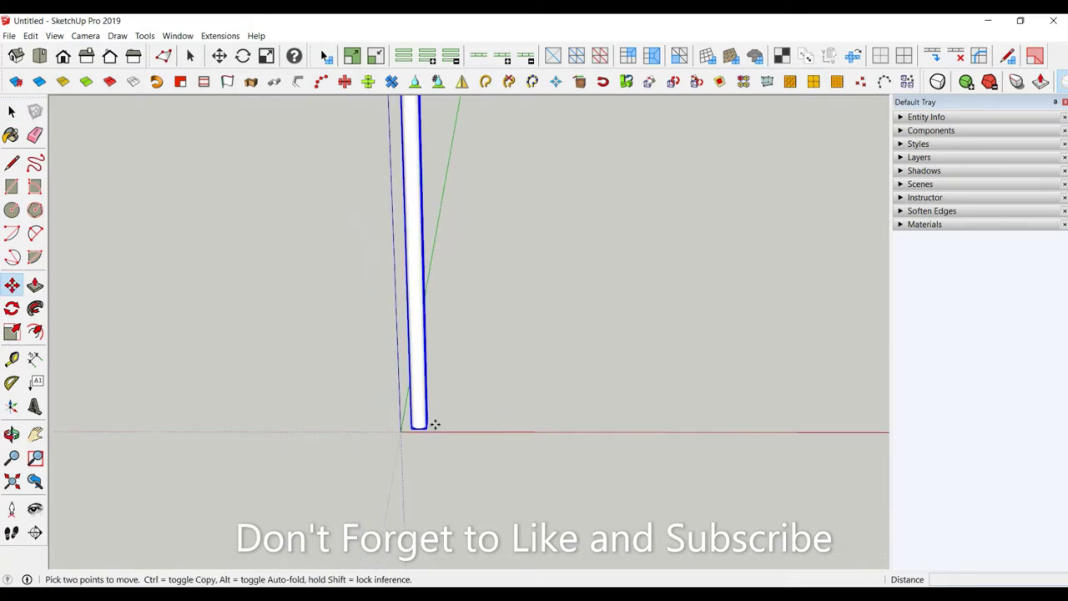
{"action": "scroll", "coordinate": [439, 209], "scroll_direction": "down", "scroll_amount": 1}
{"action": "scroll", "coordinate": [419, 167], "scroll_direction": "down", "scroll_amount": 1}
{"action": "scroll", "coordinate": [420, 119], "scroll_direction": "up", "scroll_amount": 1}
{"action": "scroll", "coordinate": [417, 120], "scroll_direction": "up", "scroll_amount": 1}
{"action": "key", "text": "q"}
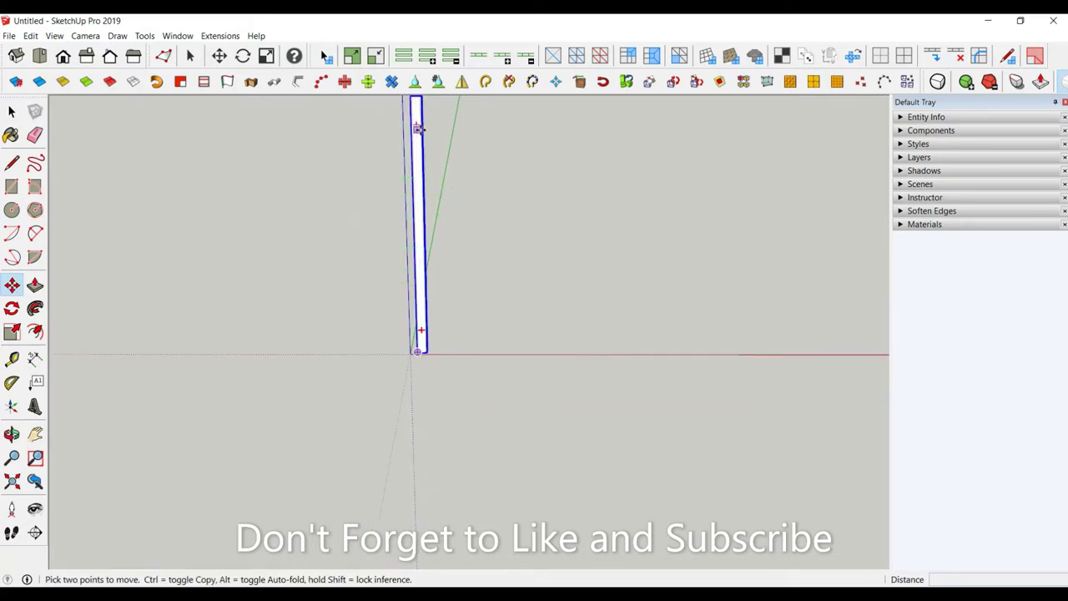
{"action": "left_click", "coordinate": [416, 124]}
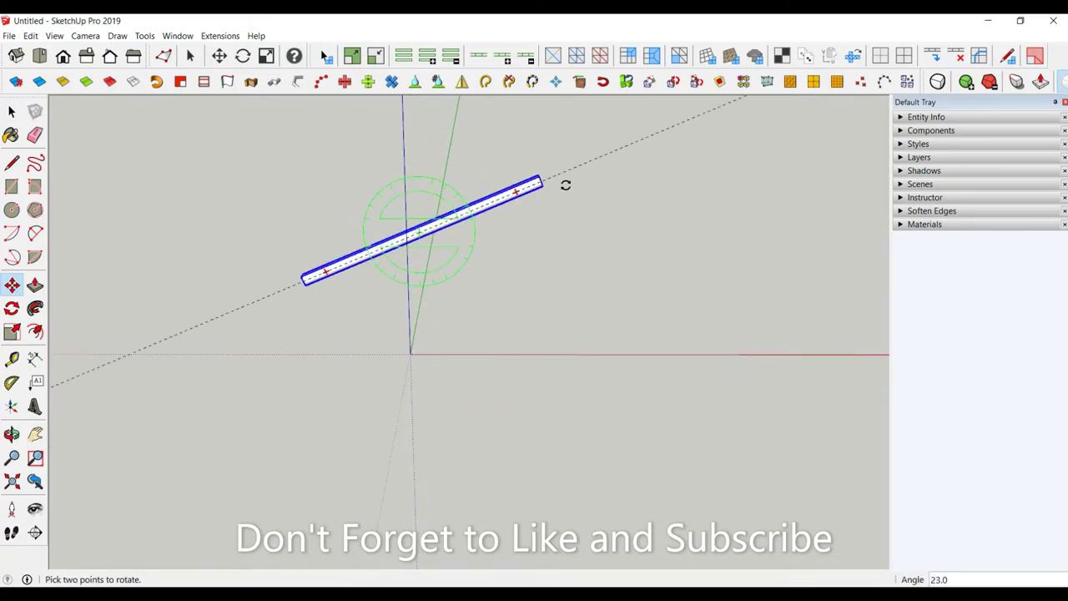
{"action": "left_click", "coordinate": [590, 231]}
Move the cylinder group further along the red axis.
{"action": "key", "text": "m"}
{"action": "left_click", "coordinate": [435, 327]}
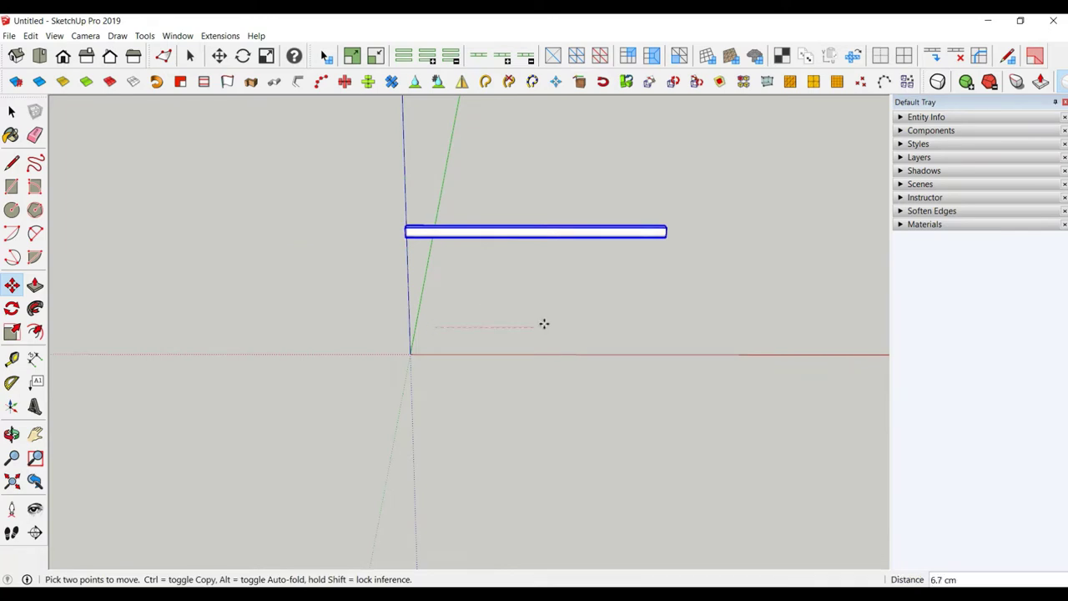
{"action": "left_click", "coordinate": [608, 324]}
Open the cylinder group and add a centre point to its end face with Add Centerpoint.
{"action": "double_click", "coordinate": [466, 442]}
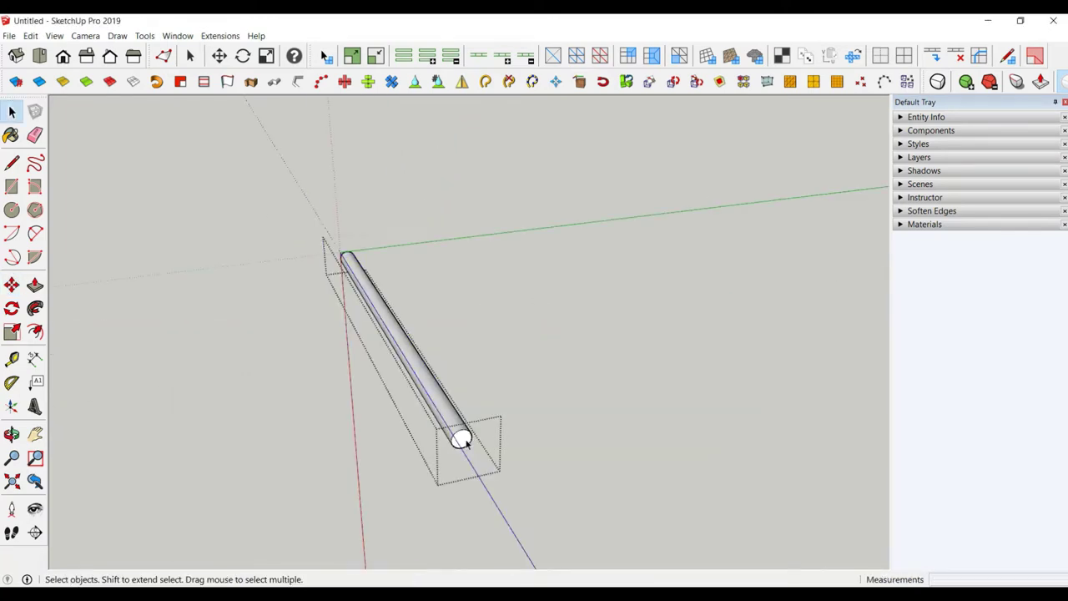
{"action": "scroll", "coordinate": [469, 447], "scroll_direction": "up", "scroll_amount": 5}
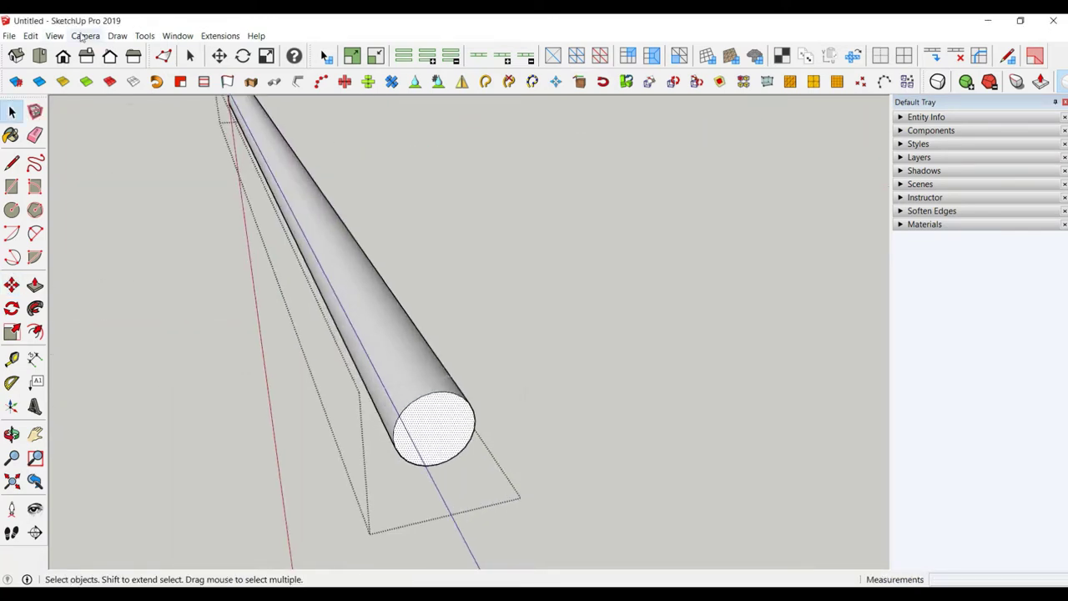
{"action": "left_click", "coordinate": [219, 35]}
{"action": "left_click", "coordinate": [437, 429]}
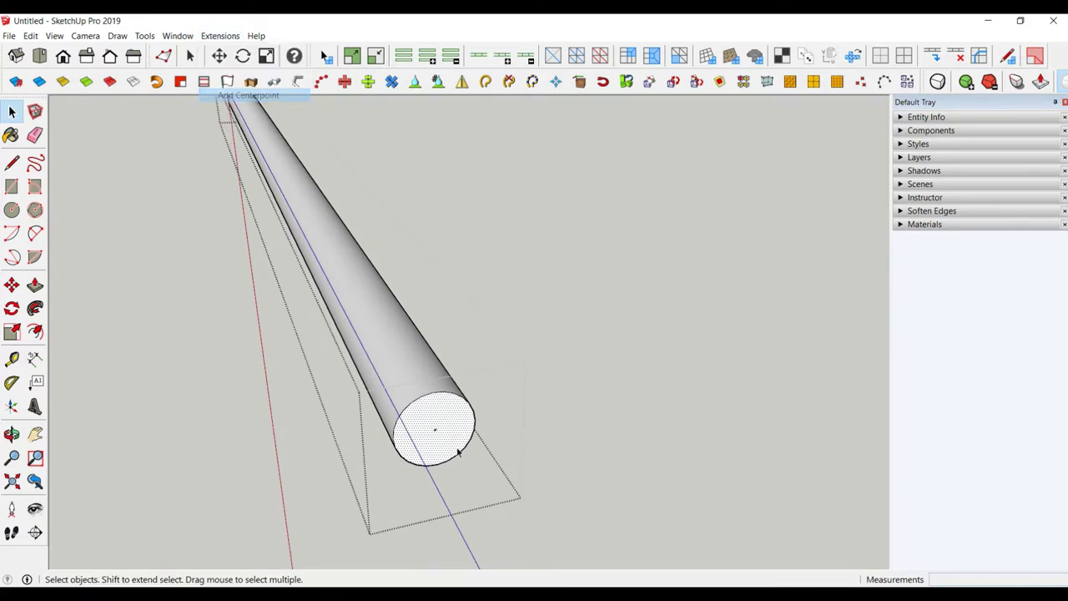
{"action": "scroll", "coordinate": [440, 461], "scroll_direction": "up", "scroll_amount": 5}
{"action": "scroll", "coordinate": [318, 402], "scroll_direction": "down", "scroll_amount": 4}
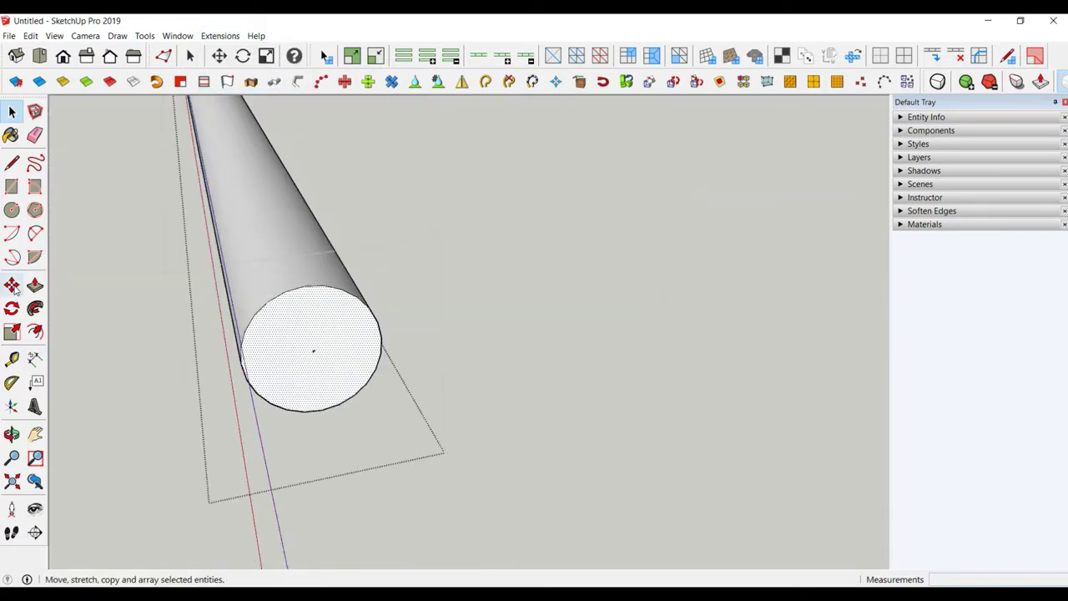
Draw a line through the centre point splitting the end face in half.
{"action": "left_click", "coordinate": [11, 163]}
{"action": "scroll", "coordinate": [307, 357], "scroll_direction": "up", "scroll_amount": 1}
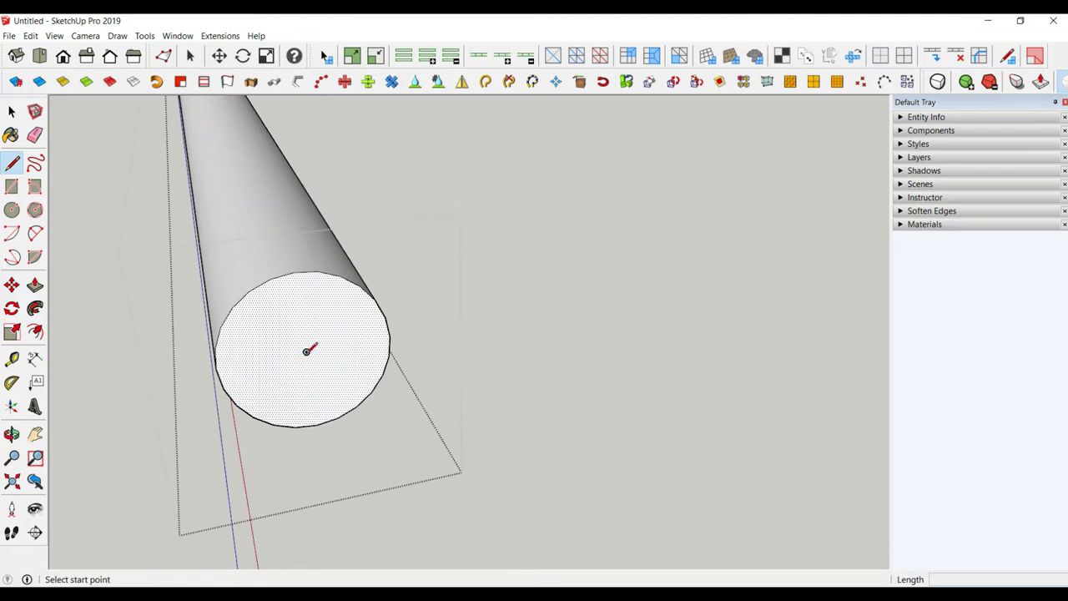
{"action": "left_click", "coordinate": [306, 351]}
{"action": "scroll", "coordinate": [375, 342], "scroll_direction": "up", "scroll_amount": 1}
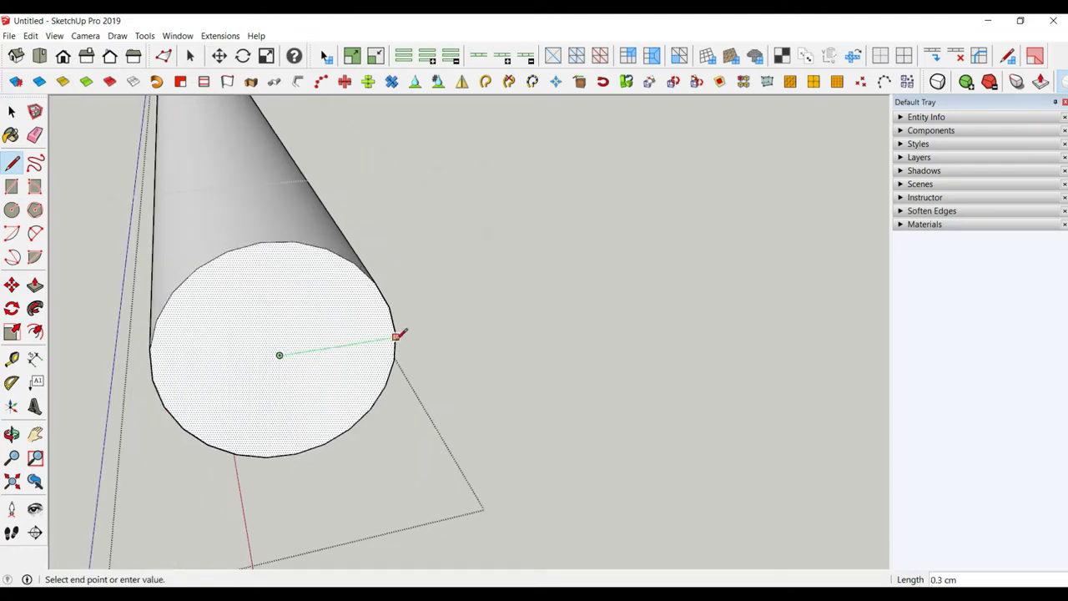
{"action": "key", "text": "Escape"}
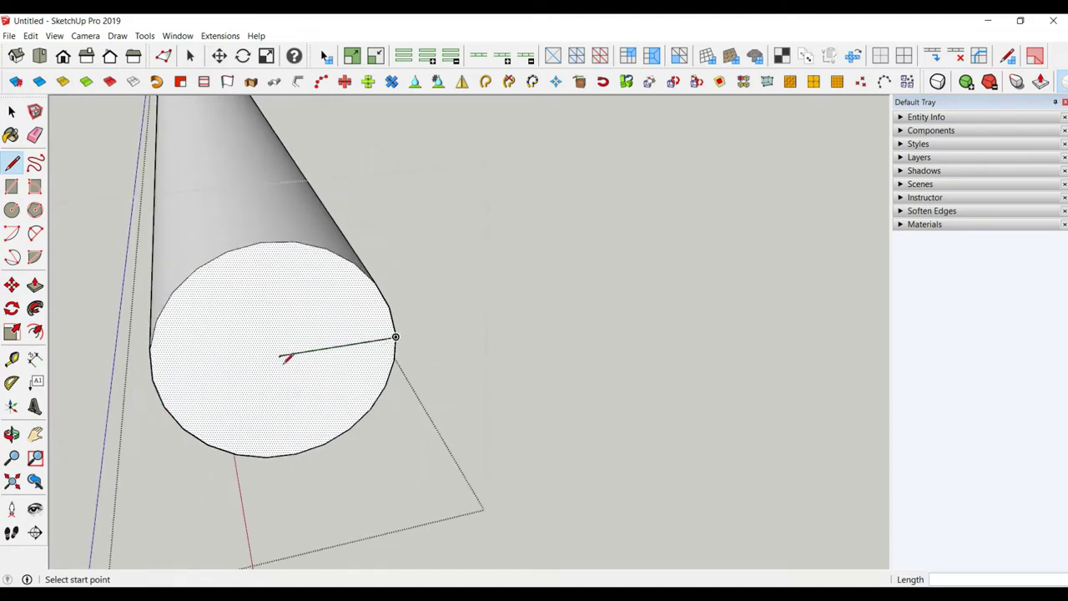
{"action": "left_click", "coordinate": [280, 354]}
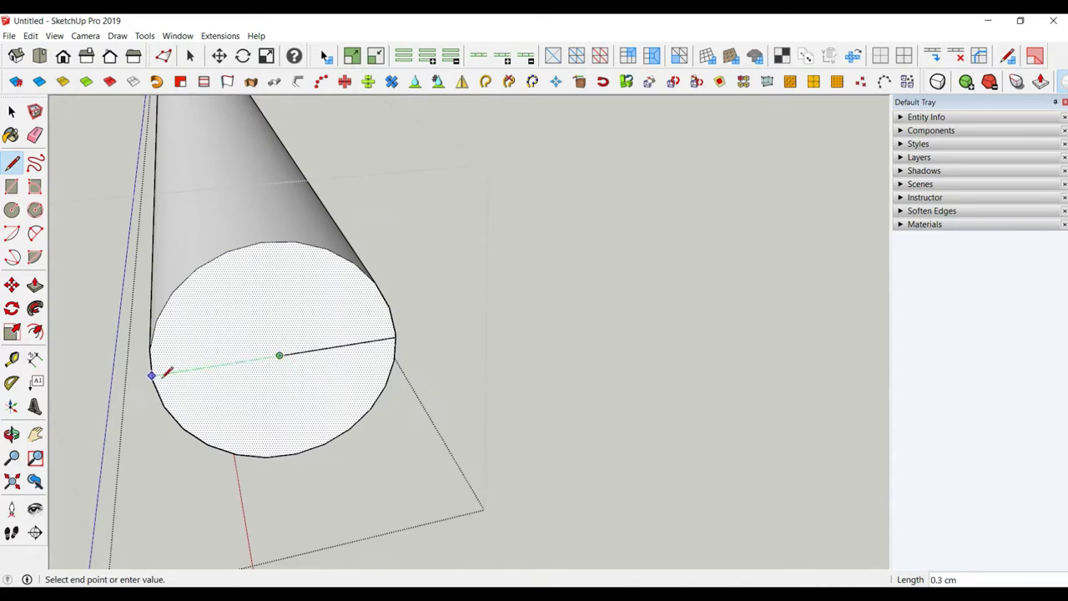
{"action": "left_click", "coordinate": [151, 376]}
{"action": "left_click", "coordinate": [11, 111]}
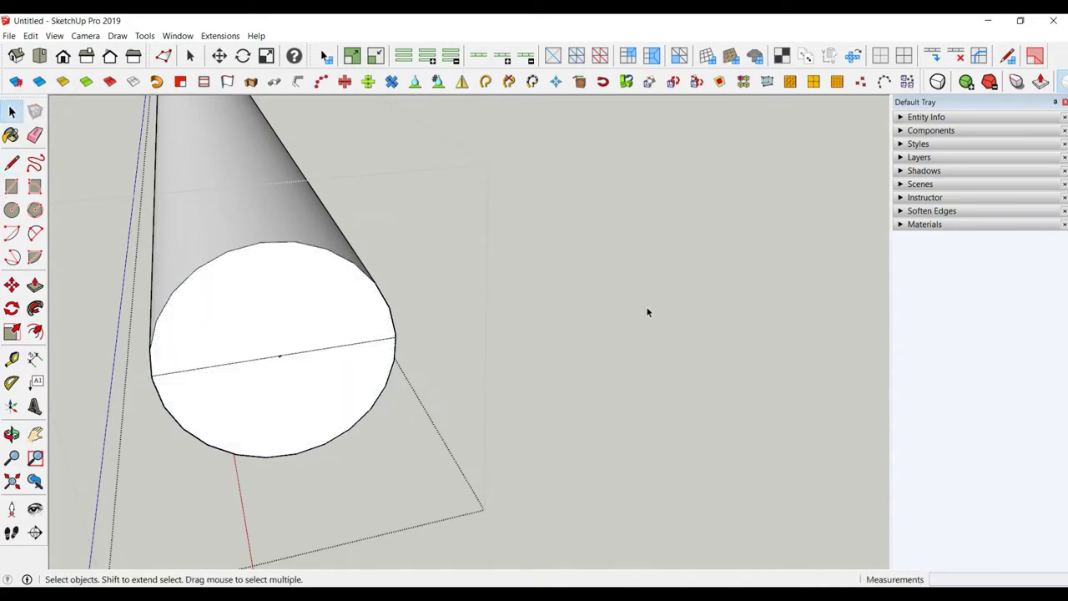
{"action": "scroll", "coordinate": [582, 304], "scroll_direction": "down", "scroll_amount": 2}
{"action": "scroll", "coordinate": [574, 312], "scroll_direction": "down", "scroll_amount": 3}
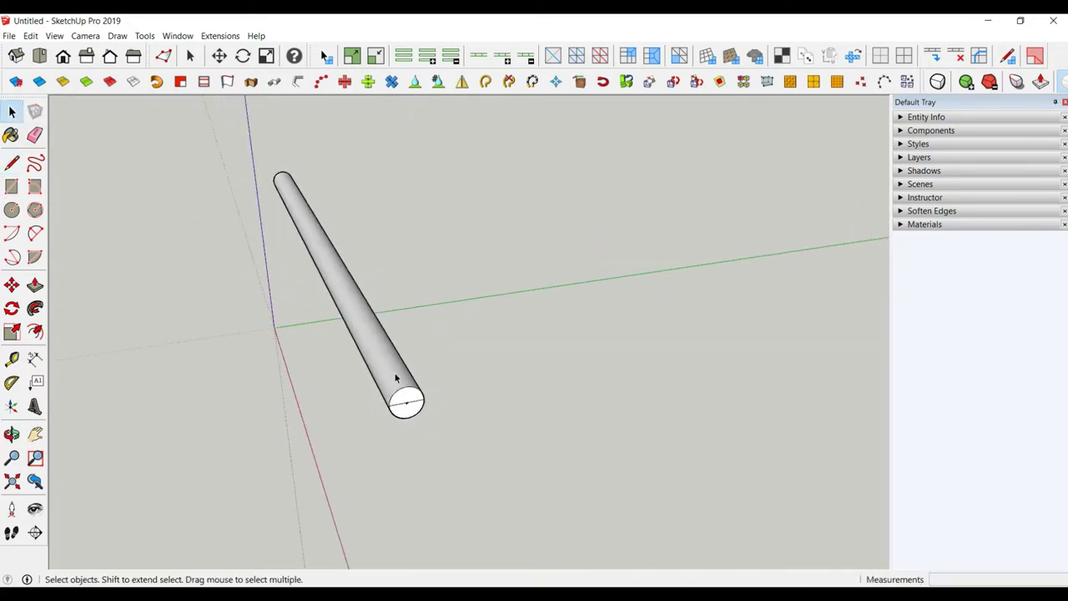
Copy the cylinder 15 along the green axis.
{"action": "triple_click", "coordinate": [395, 378]}
{"action": "left_click", "coordinate": [12, 284]}
{"action": "key", "text": "ctrl"}
{"action": "left_click", "coordinate": [412, 497]}
{"action": "type", "text": "15"}
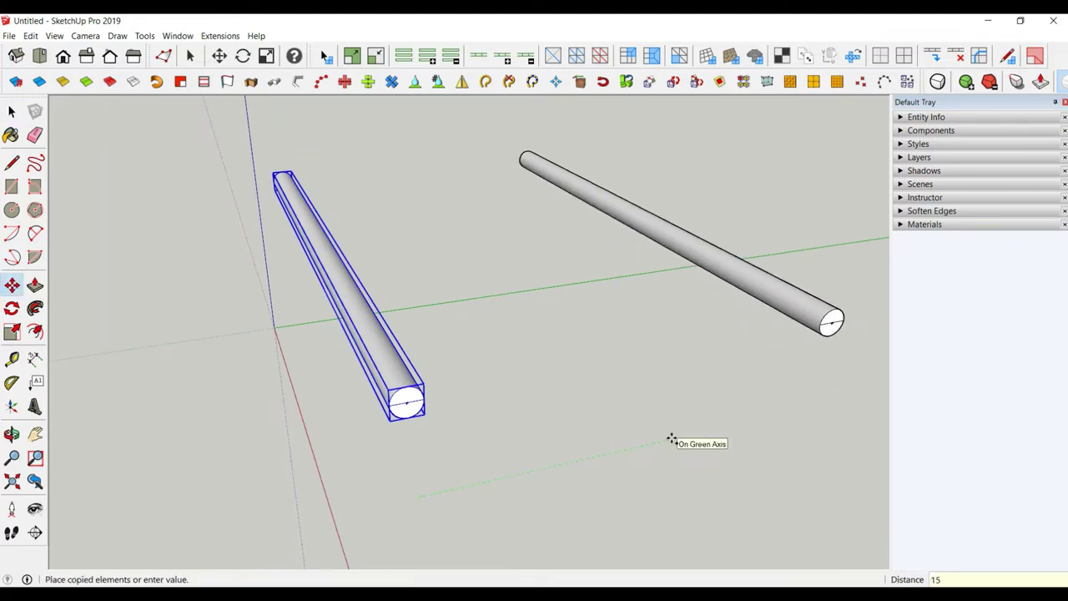
{"action": "key", "text": "Return"}
{"action": "scroll", "coordinate": [465, 432], "scroll_direction": "down", "scroll_amount": 2}
{"action": "mouse_move", "coordinate": [465, 431]}
{"action": "middle_mouse_down"}
{"action": "mouse_move", "coordinate": [558, 455]}
{"action": "mouse_move", "coordinate": [555, 386]}
{"action": "middle_mouse_up"}
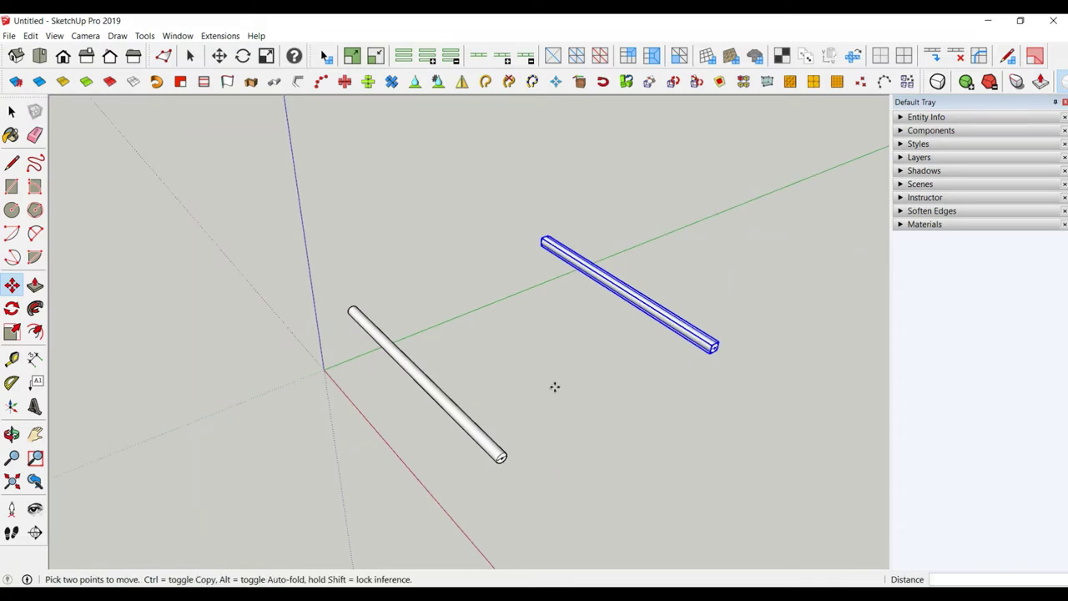
Make a second cylinder copy and rotate it 90°, ready to be moved.
{"action": "left_click", "coordinate": [548, 377]}
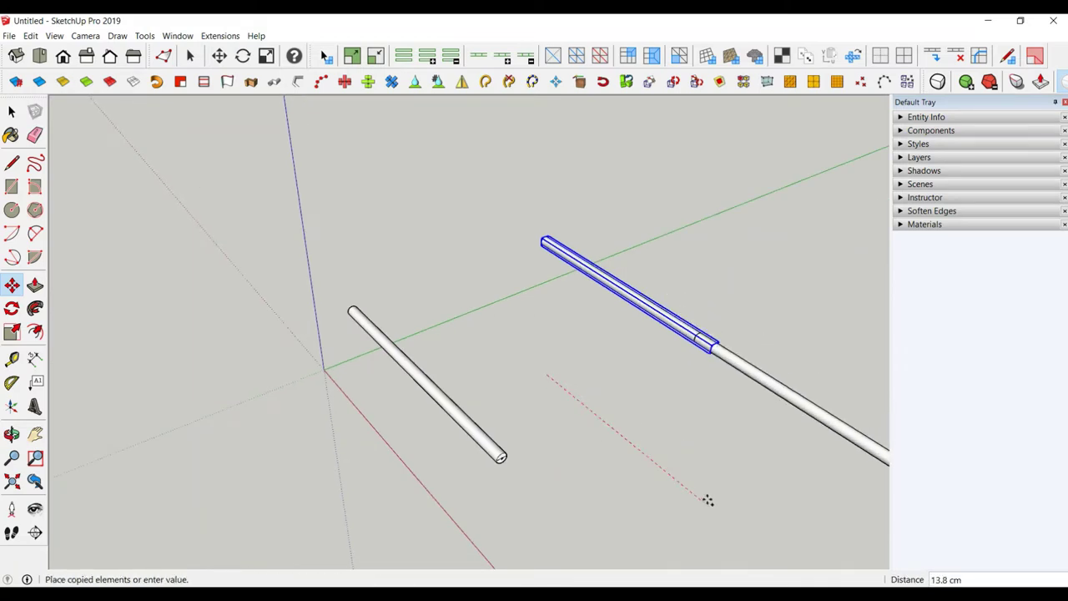
{"action": "left_click", "coordinate": [731, 519]}
{"action": "middle_click_drag", "start_coordinate": [648, 467], "coordinate": [818, 453]}
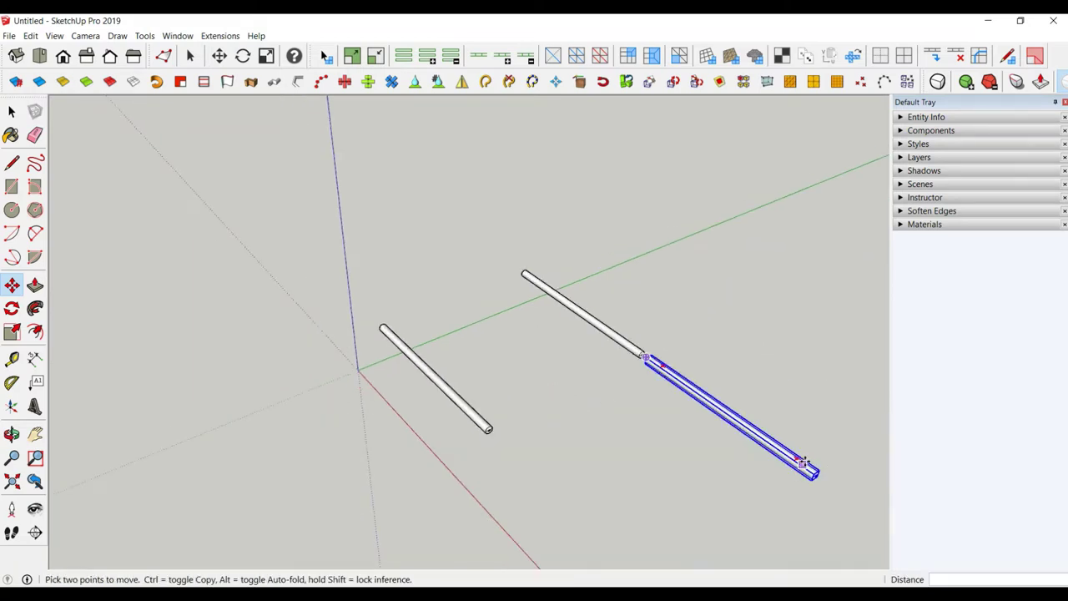
{"action": "key", "text": "q"}
{"action": "left_click", "coordinate": [725, 413]}
{"action": "left_click", "coordinate": [809, 467]}
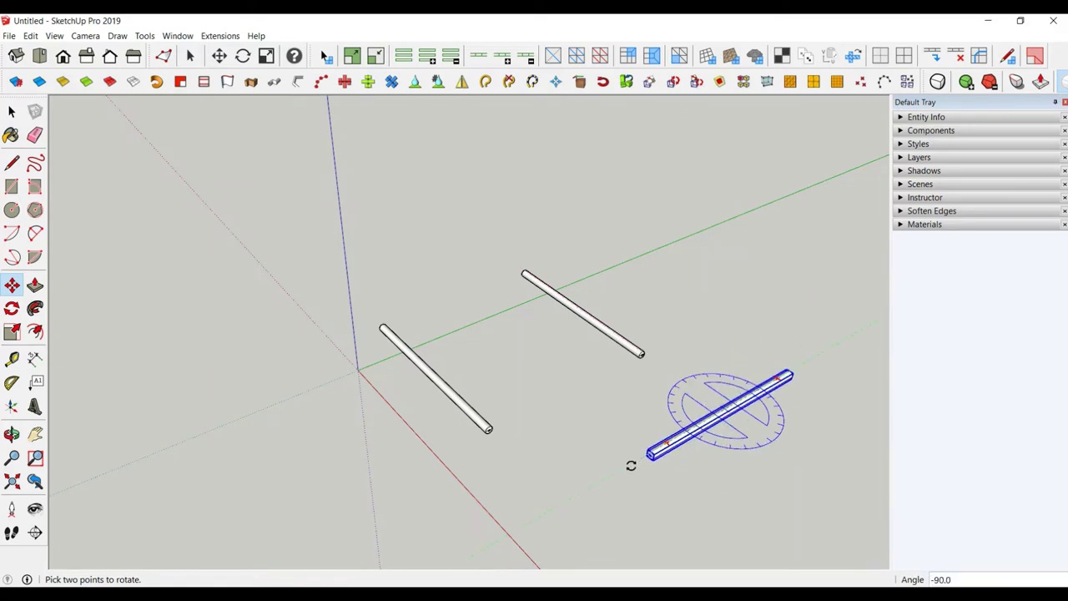
{"action": "key", "text": "m"}
{"action": "scroll", "coordinate": [553, 453], "scroll_direction": "up", "scroll_amount": 2}
{"action": "scroll", "coordinate": [545, 441], "scroll_direction": "up", "scroll_amount": 2}
{"action": "scroll", "coordinate": [617, 417], "scroll_direction": "up", "scroll_amount": 2}
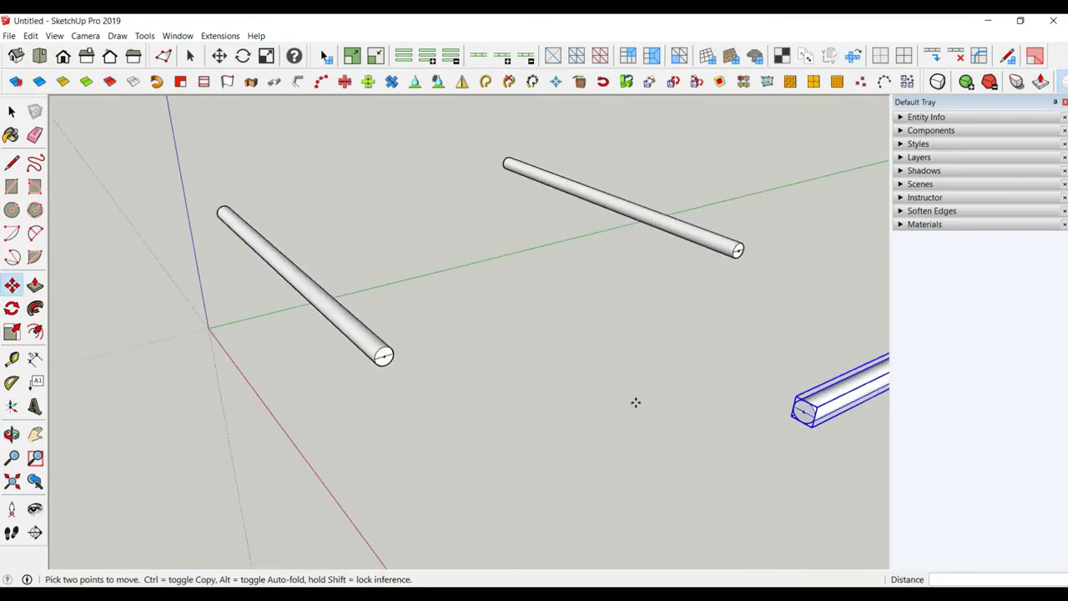
{"action": "scroll", "coordinate": [787, 401], "scroll_direction": "up", "scroll_amount": 2}
{"action": "scroll", "coordinate": [790, 407], "scroll_direction": "up", "scroll_amount": 3}
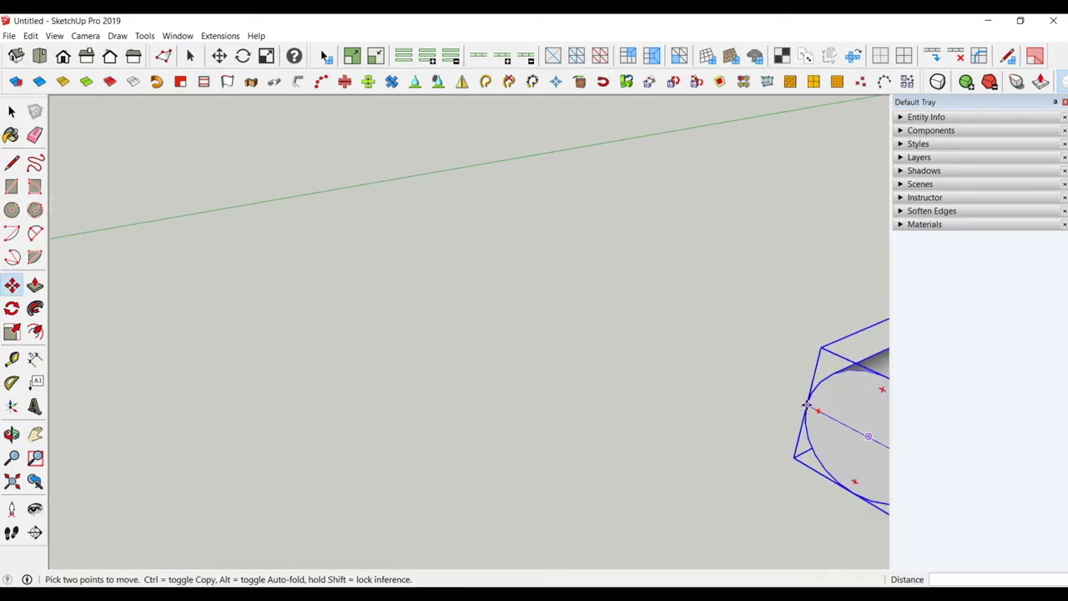
Move the rotated copy so its end snaps to the other cylinder's endpoint.
{"action": "left_click", "coordinate": [806, 406]}
{"action": "scroll", "coordinate": [526, 362], "scroll_direction": "down", "scroll_amount": 3}
{"action": "scroll", "coordinate": [59, 291], "scroll_direction": "down", "scroll_amount": 2}
{"action": "scroll", "coordinate": [203, 334], "scroll_direction": "up", "scroll_amount": 2}
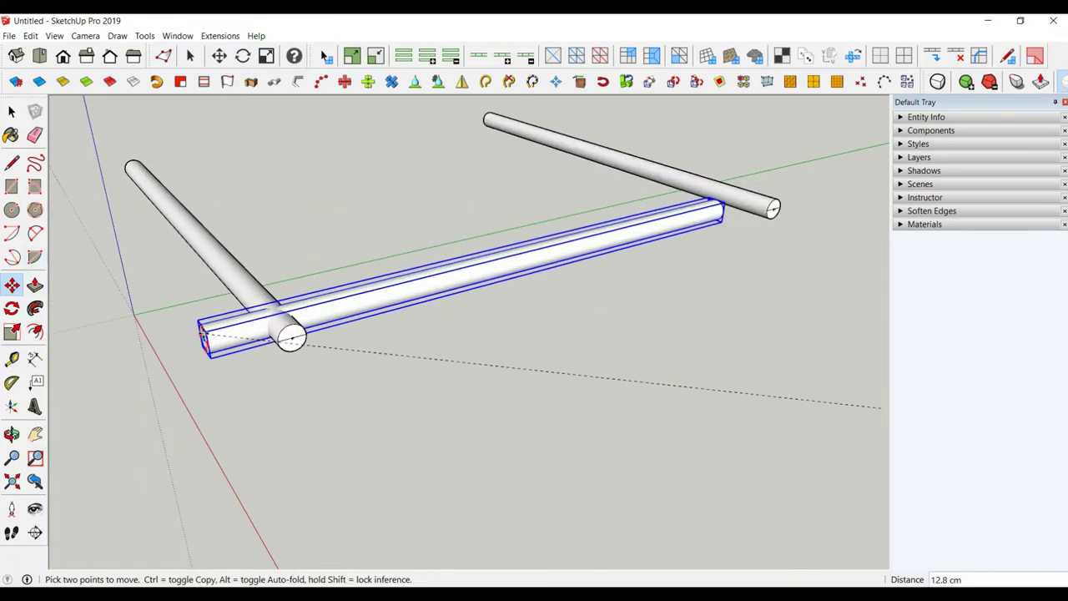
{"action": "scroll", "coordinate": [296, 354], "scroll_direction": "up", "scroll_amount": 2}
{"action": "scroll", "coordinate": [319, 317], "scroll_direction": "up", "scroll_amount": 2}
{"action": "scroll", "coordinate": [320, 325], "scroll_direction": "up", "scroll_amount": 2}
{"action": "scroll", "coordinate": [316, 316], "scroll_direction": "down", "scroll_amount": 2}
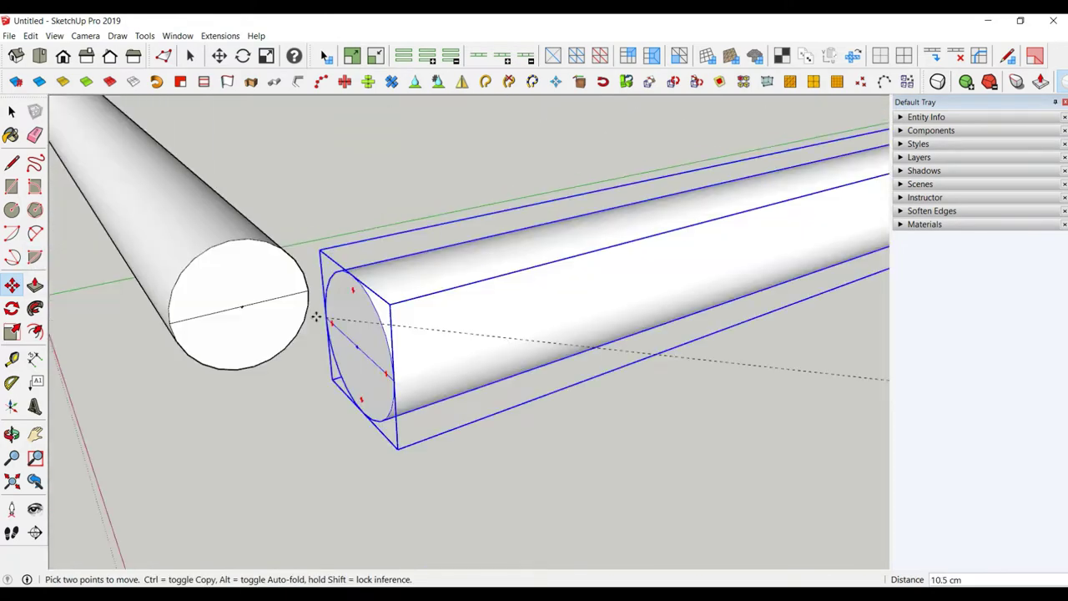
{"action": "left_click", "coordinate": [310, 292]}
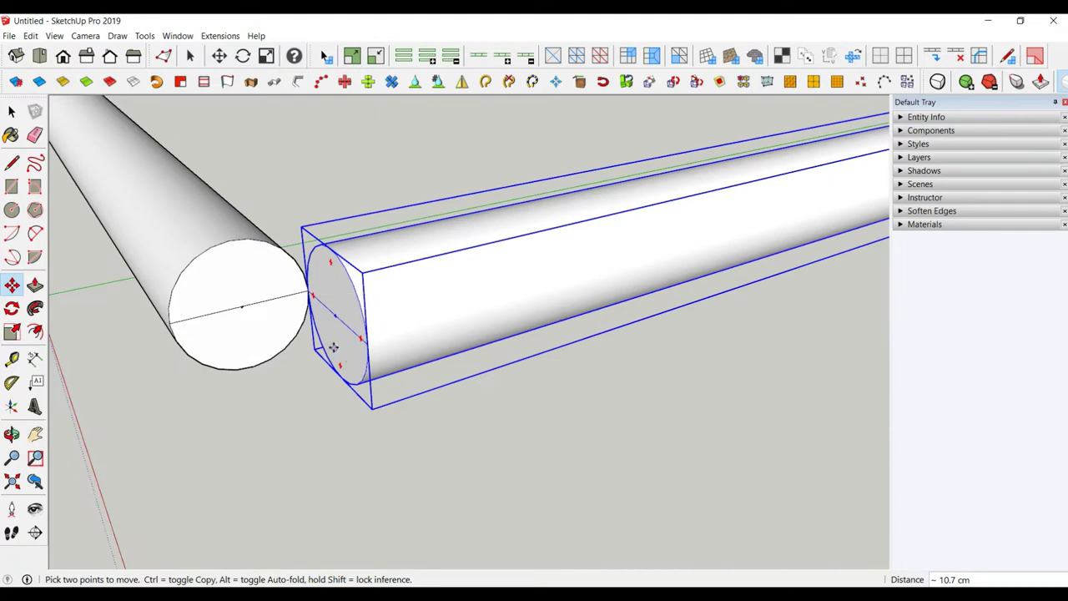
{"action": "mouse_move", "coordinate": [338, 347]}
{"action": "middle_mouse_down"}
{"action": "mouse_move", "coordinate": [413, 272]}
{"action": "mouse_move", "coordinate": [336, 322]}
{"action": "mouse_move", "coordinate": [258, 317]}
{"action": "mouse_move", "coordinate": [401, 470]}
{"action": "mouse_move", "coordinate": [556, 412]}
{"action": "middle_mouse_up"}
{"action": "left_click", "coordinate": [400, 469]}
{"action": "scroll", "coordinate": [472, 350], "scroll_direction": "up", "scroll_amount": 5}
{"action": "key", "text": "space"}
Add a centre point to the turned cylinder's end face.
{"action": "triple_click", "coordinate": [472, 350]}
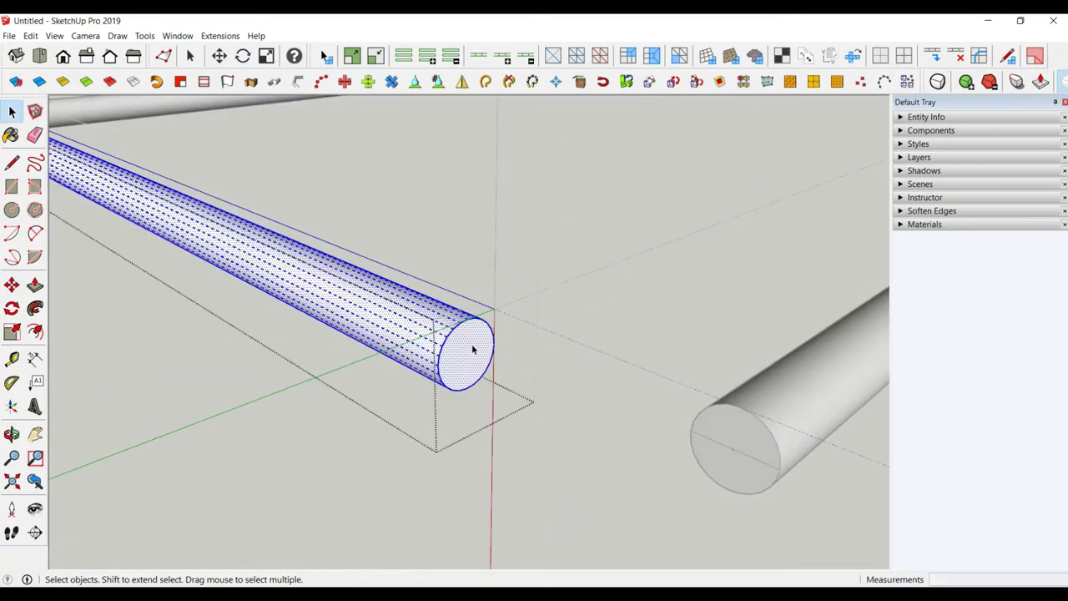
{"action": "left_click", "coordinate": [473, 350]}
{"action": "left_click", "coordinate": [219, 36]}
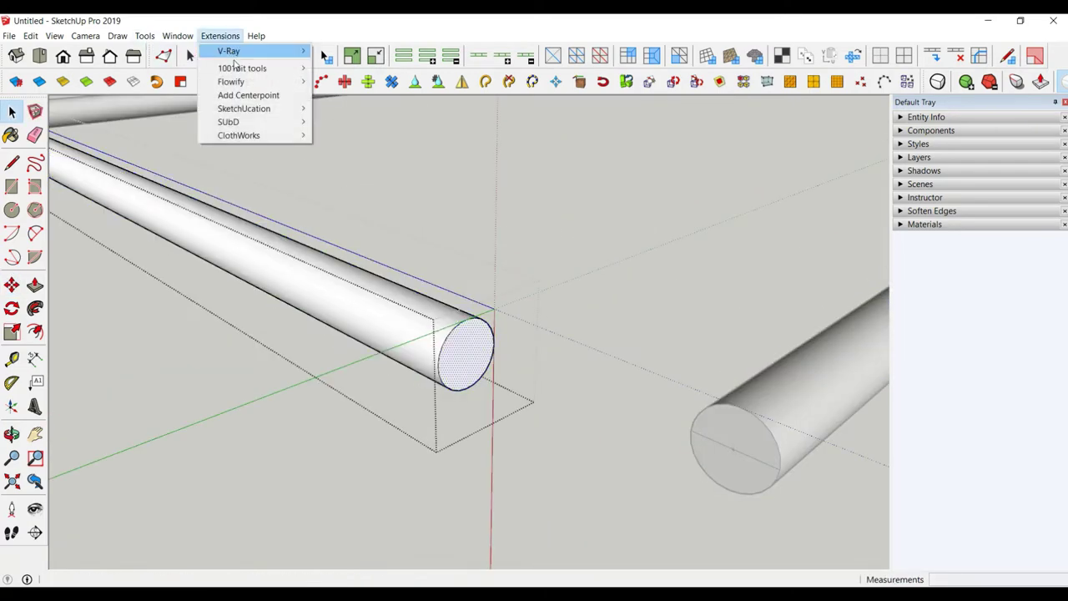
{"action": "left_click", "coordinate": [247, 95]}
{"action": "middle_click_drag", "start_coordinate": [458, 371], "coordinate": [392, 392]}
Draw a radius line from the end face's centre point to its rim.
{"action": "left_click", "coordinate": [12, 162]}
{"action": "scroll", "coordinate": [417, 357], "scroll_direction": "up", "scroll_amount": 3}
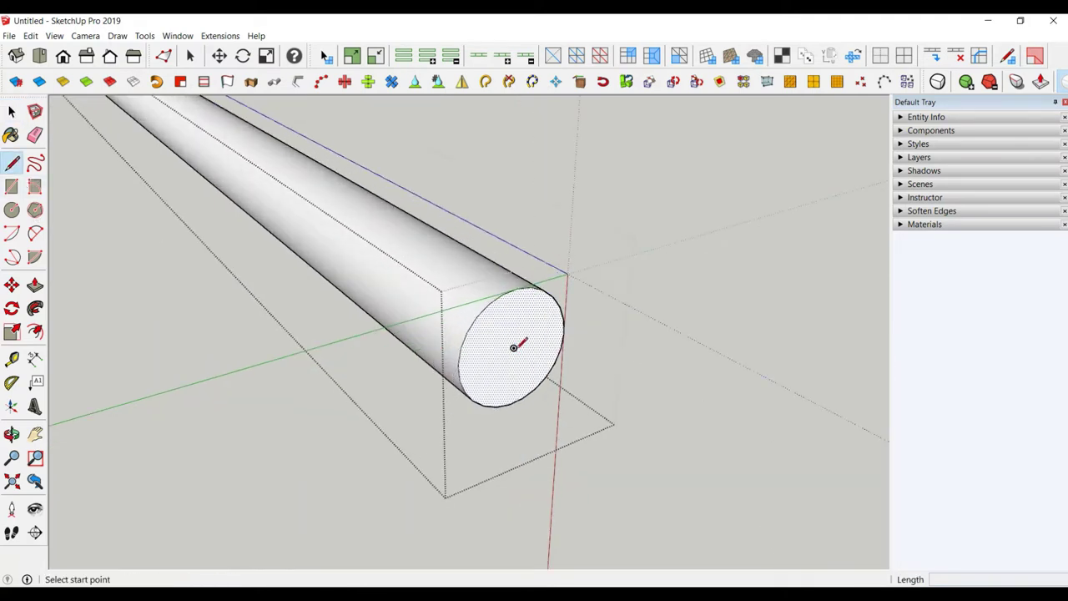
{"action": "left_click", "coordinate": [514, 347]}
{"action": "left_click", "coordinate": [565, 327]}
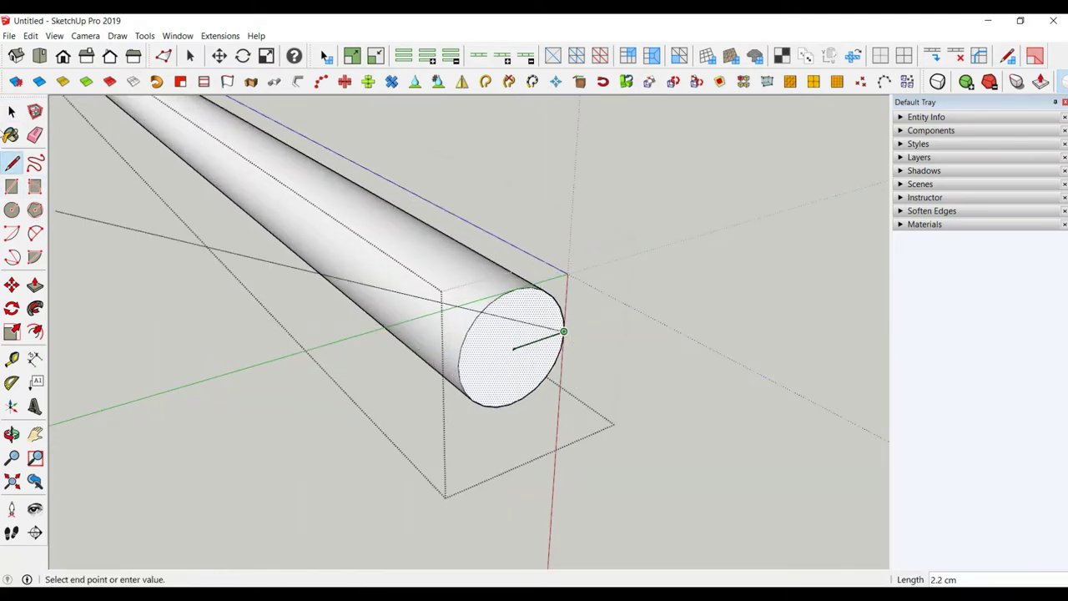
{"action": "left_click", "coordinate": [12, 111]}
{"action": "scroll", "coordinate": [581, 241], "scroll_direction": "down", "scroll_amount": 3}
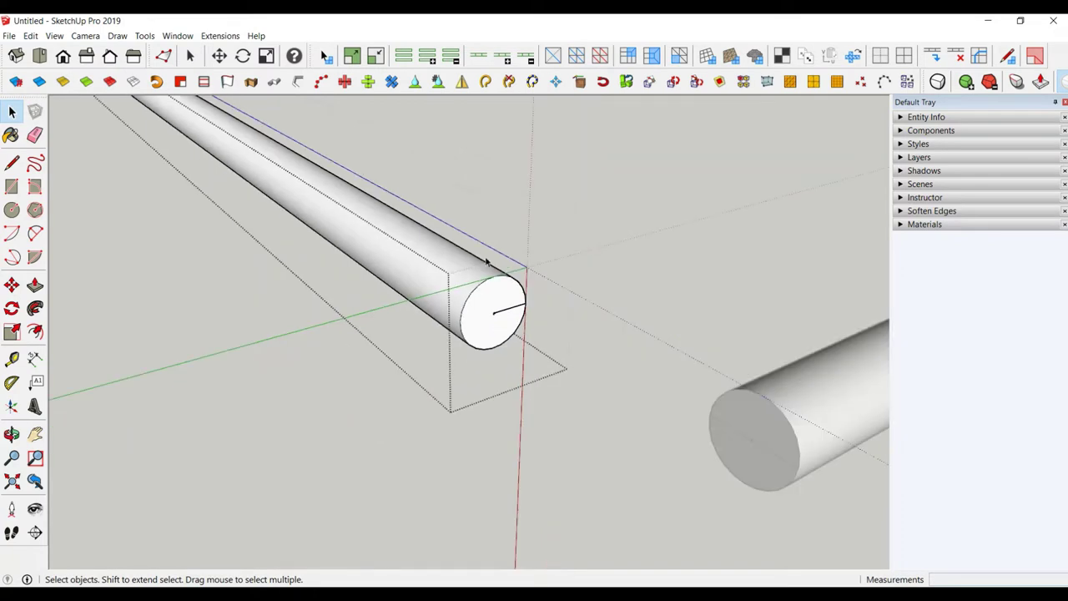
{"action": "mouse_move", "coordinate": [581, 241]}
{"action": "middle_mouse_down"}
{"action": "mouse_move", "coordinate": [559, 208]}
{"action": "mouse_move", "coordinate": [499, 331]}
{"action": "middle_mouse_up"}
Butt the right cylinder against the left cylinder's end to form a U-shaped frame.
{"action": "left_click", "coordinate": [12, 285]}
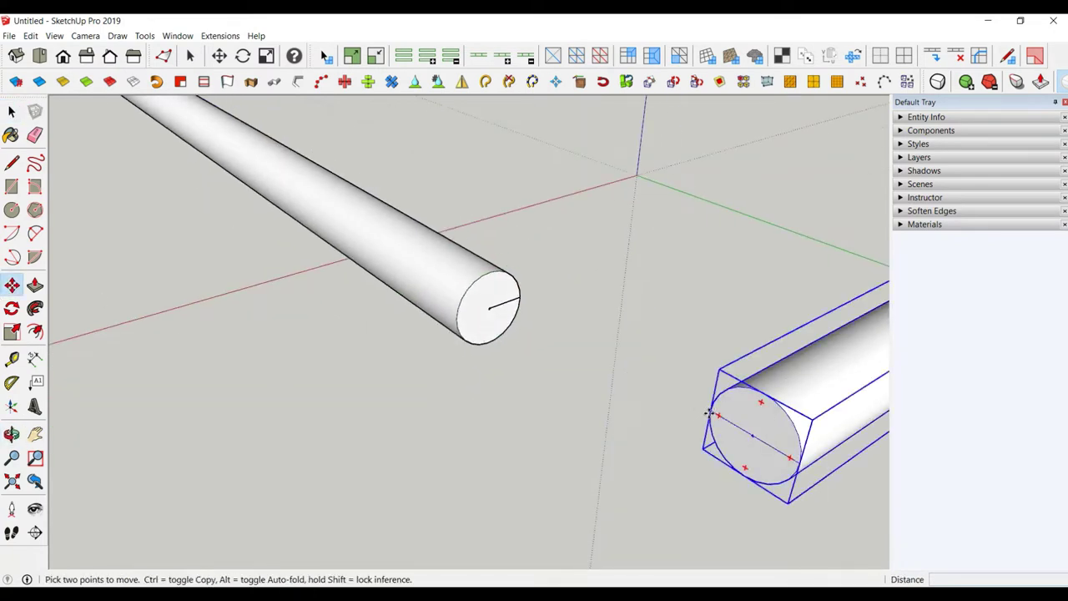
{"action": "left_click", "coordinate": [520, 308]}
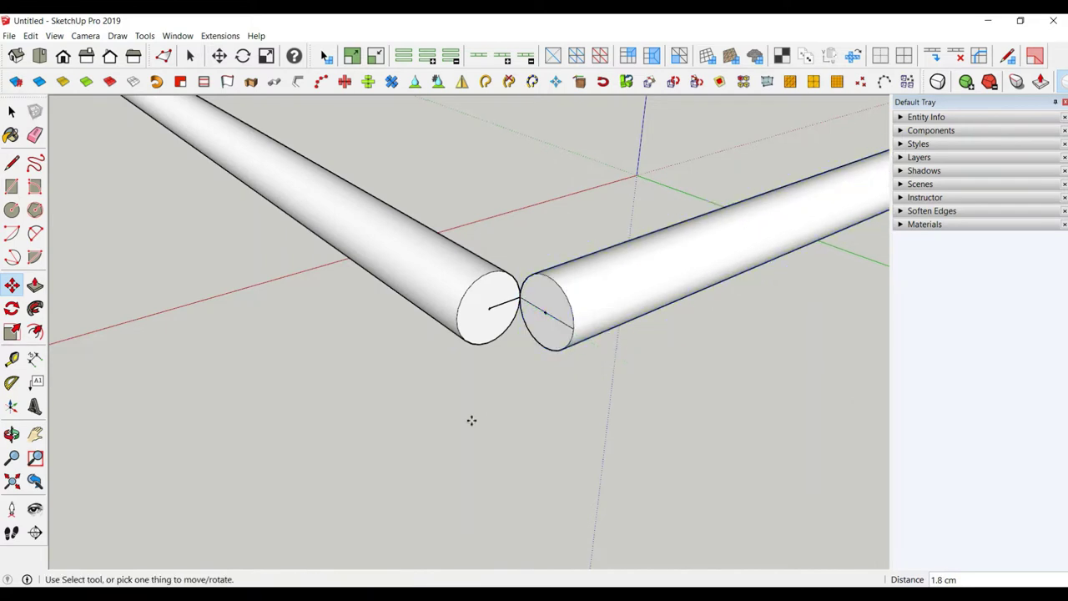
{"action": "scroll", "coordinate": [472, 420], "scroll_direction": "down", "scroll_amount": 3}
{"action": "middle_click_drag", "start_coordinate": [656, 386], "coordinate": [343, 375]}
{"action": "scroll", "coordinate": [470, 391], "scroll_direction": "up", "scroll_amount": 2}
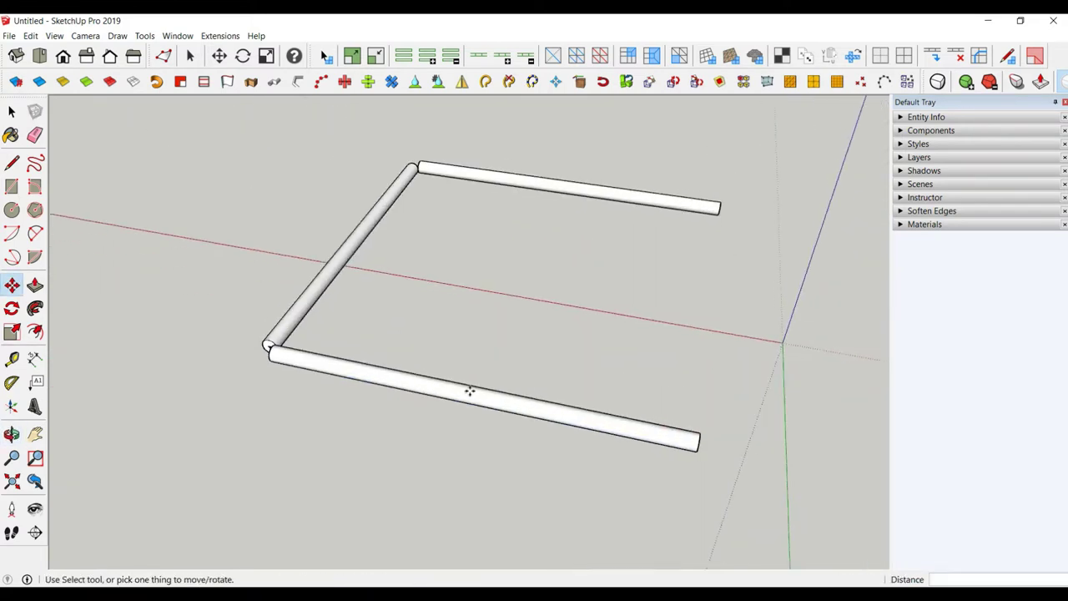
Copy the left side pipe across the frame and select the copy's end face.
{"action": "left_click", "coordinate": [12, 111]}
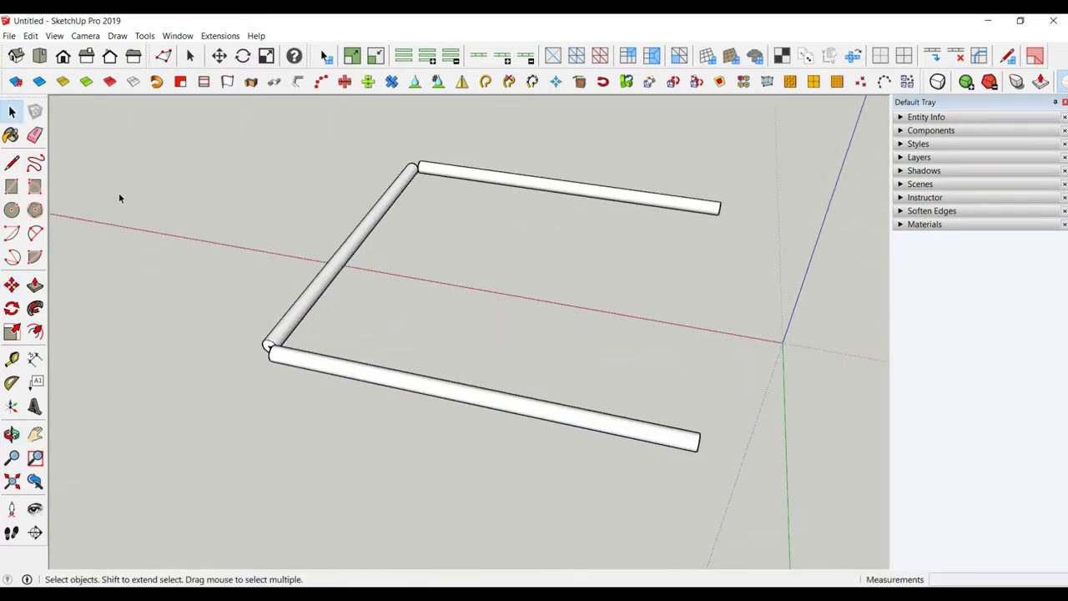
{"action": "left_click", "coordinate": [327, 267]}
{"action": "left_click", "coordinate": [11, 285]}
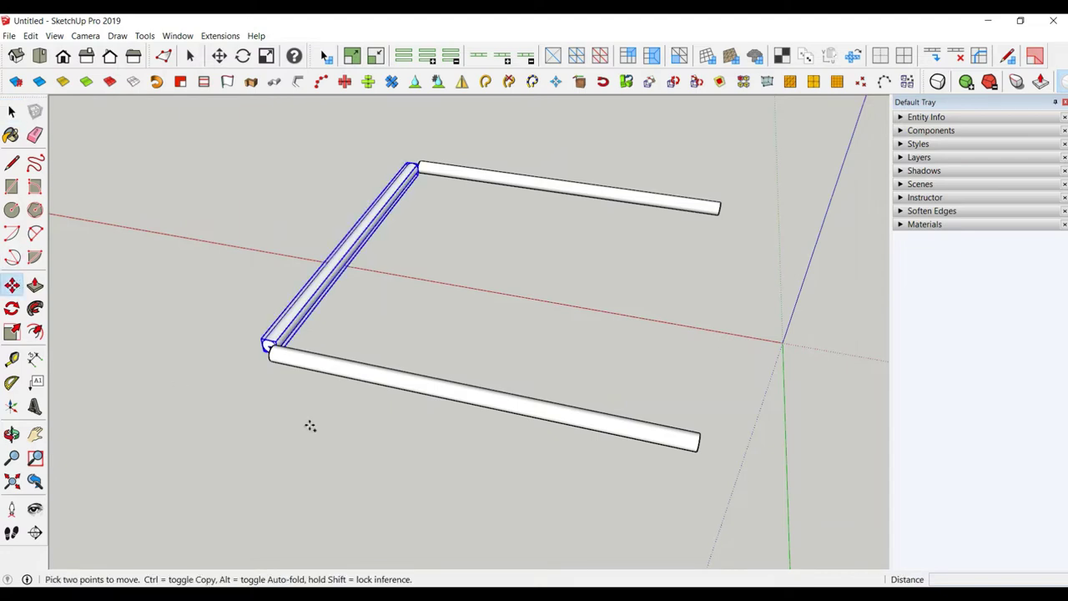
{"action": "left_click", "coordinate": [309, 425]}
{"action": "key", "text": "ctrl"}
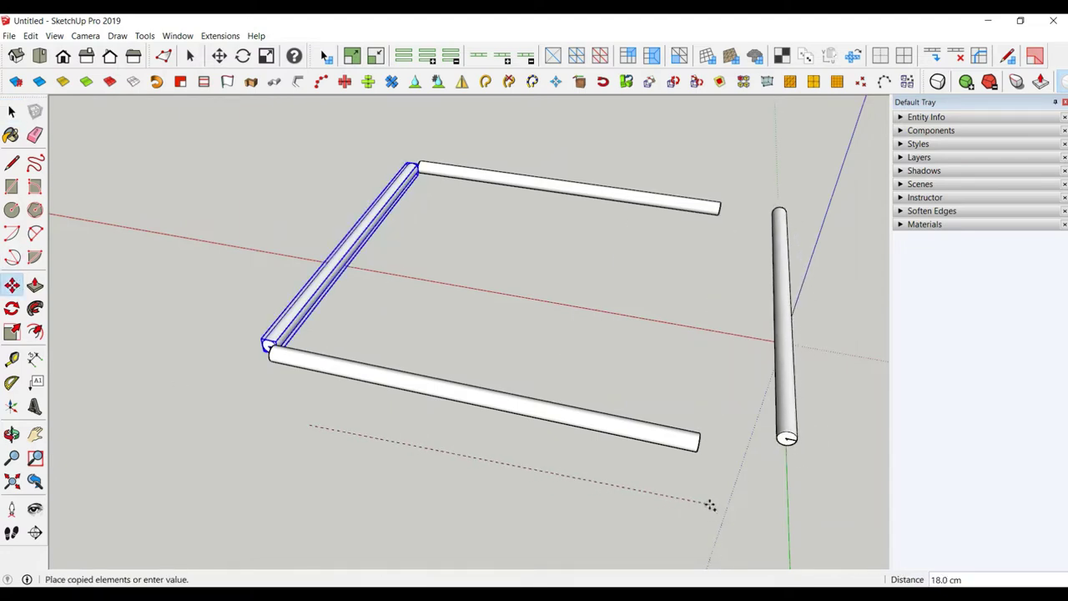
{"action": "left_click", "coordinate": [710, 512]}
{"action": "key", "text": "space"}
{"action": "middle_click_drag", "start_coordinate": [753, 506], "coordinate": [560, 375]}
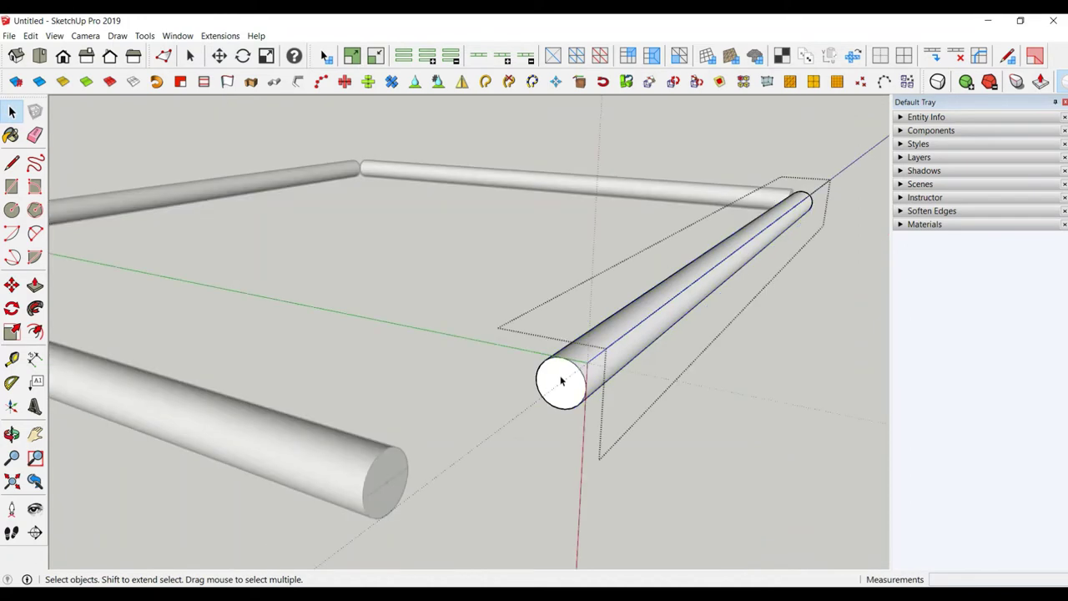
{"action": "left_click", "coordinate": [558, 393]}
{"action": "left_click", "coordinate": [558, 393]}
Add a centre point and a radius line to the copied pipe's end face.
{"action": "left_click", "coordinate": [217, 40]}
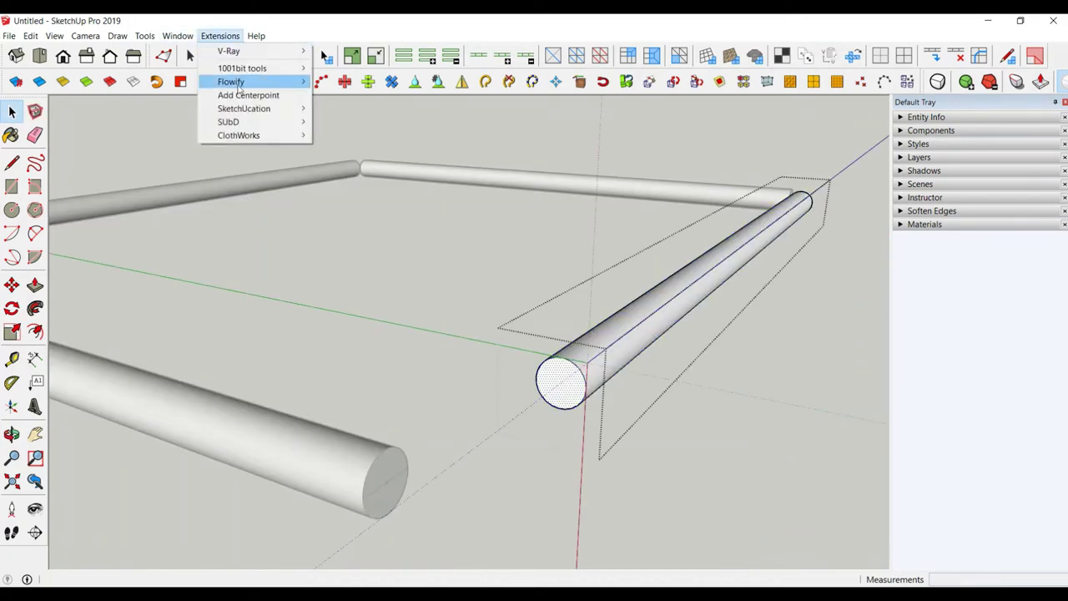
{"action": "left_click", "coordinate": [251, 93]}
{"action": "scroll", "coordinate": [491, 389], "scroll_direction": "up", "scroll_amount": 2}
{"action": "scroll", "coordinate": [491, 388], "scroll_direction": "up", "scroll_amount": 2}
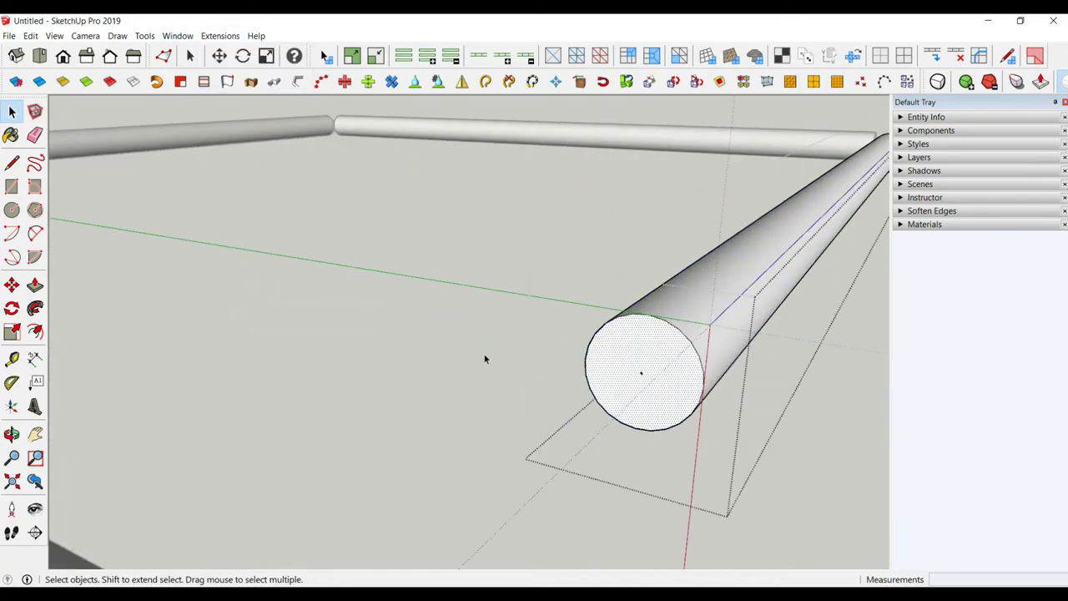
{"action": "left_click", "coordinate": [12, 163]}
{"action": "left_click", "coordinate": [642, 371]}
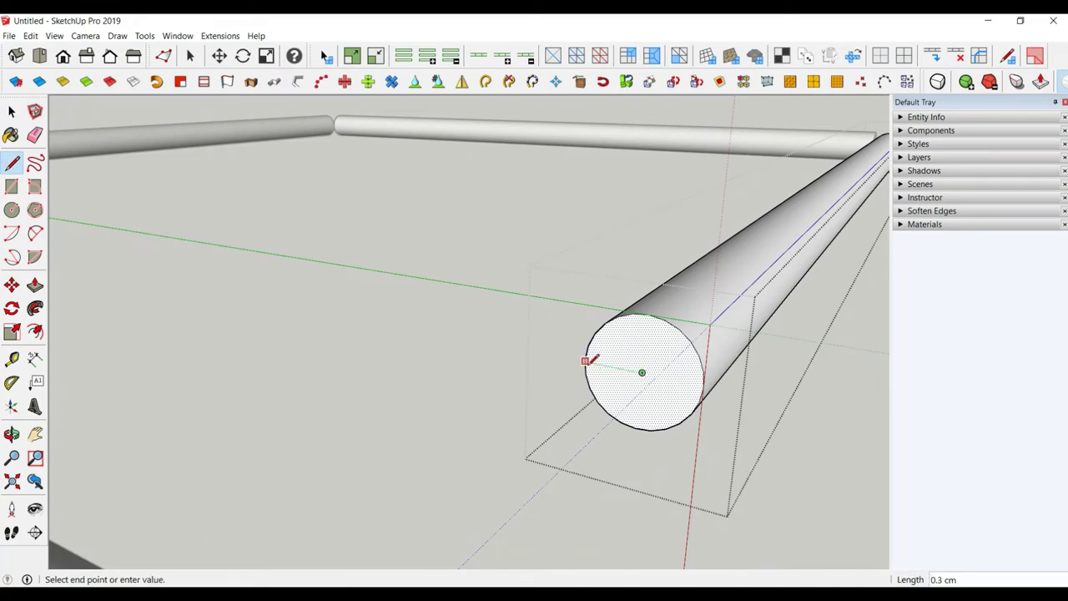
{"action": "left_click", "coordinate": [585, 360]}
{"action": "left_click", "coordinate": [12, 111]}
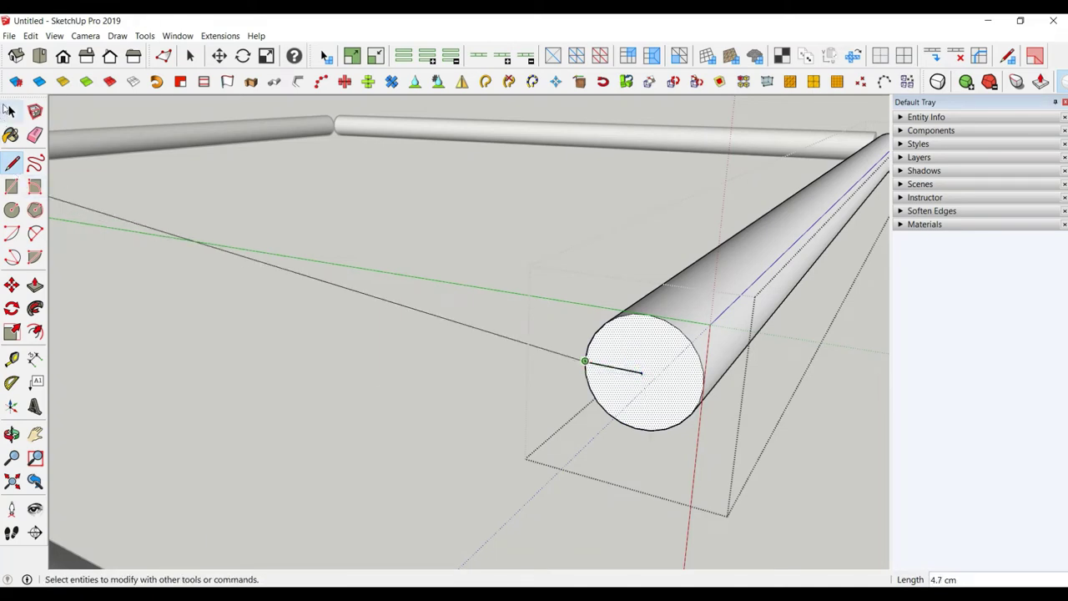
Slide the near pipe so its end butts against the copied pipe's end.
{"action": "middle_click_drag", "start_coordinate": [413, 210], "coordinate": [425, 437]}
{"action": "scroll", "coordinate": [410, 460], "scroll_direction": "down", "scroll_amount": 3}
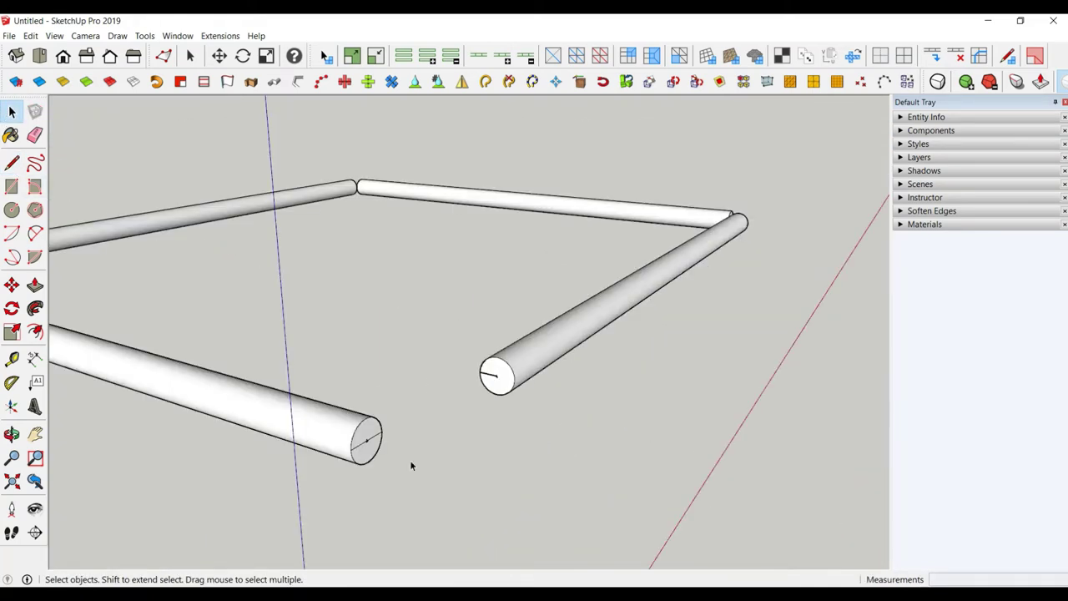
{"action": "left_click", "coordinate": [354, 453]}
{"action": "left_click", "coordinate": [11, 284]}
{"action": "middle_click_drag", "start_coordinate": [392, 447], "coordinate": [416, 444]}
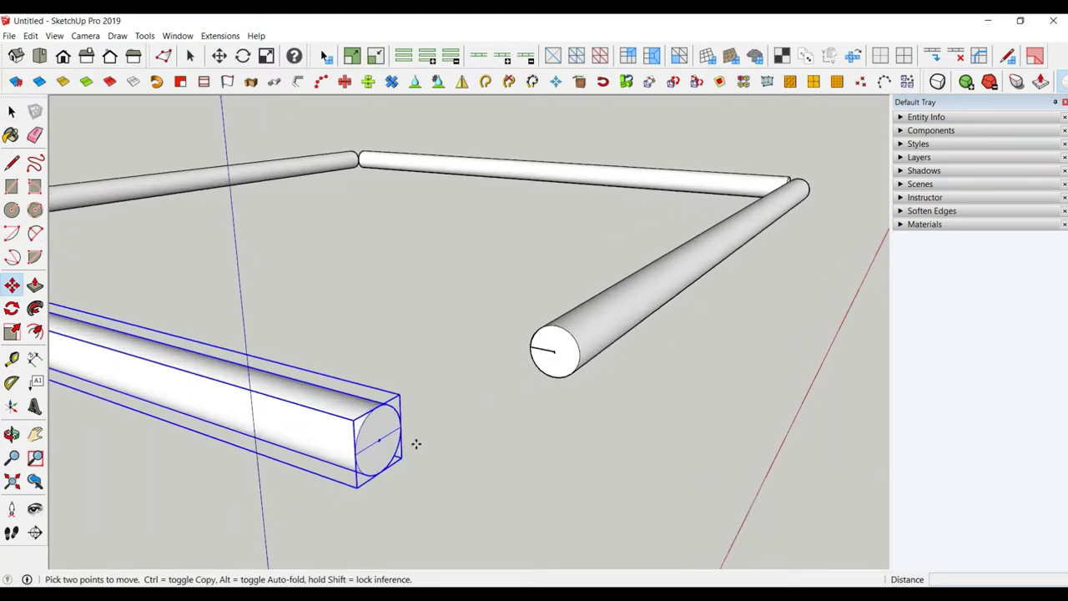
{"action": "left_click", "coordinate": [402, 428]}
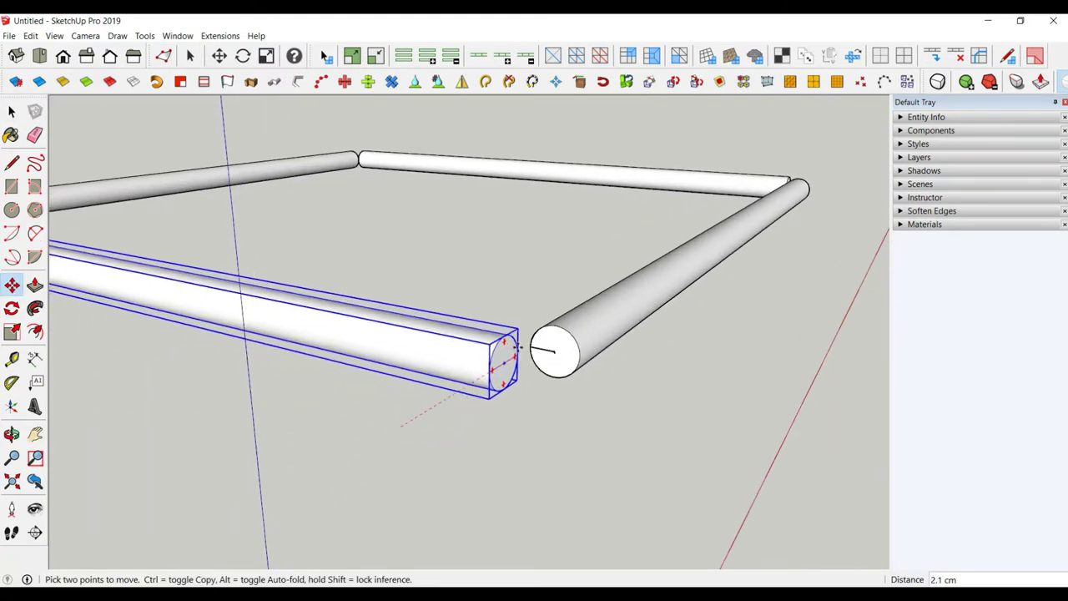
{"action": "left_click", "coordinate": [528, 345]}
{"action": "key", "text": "space"}
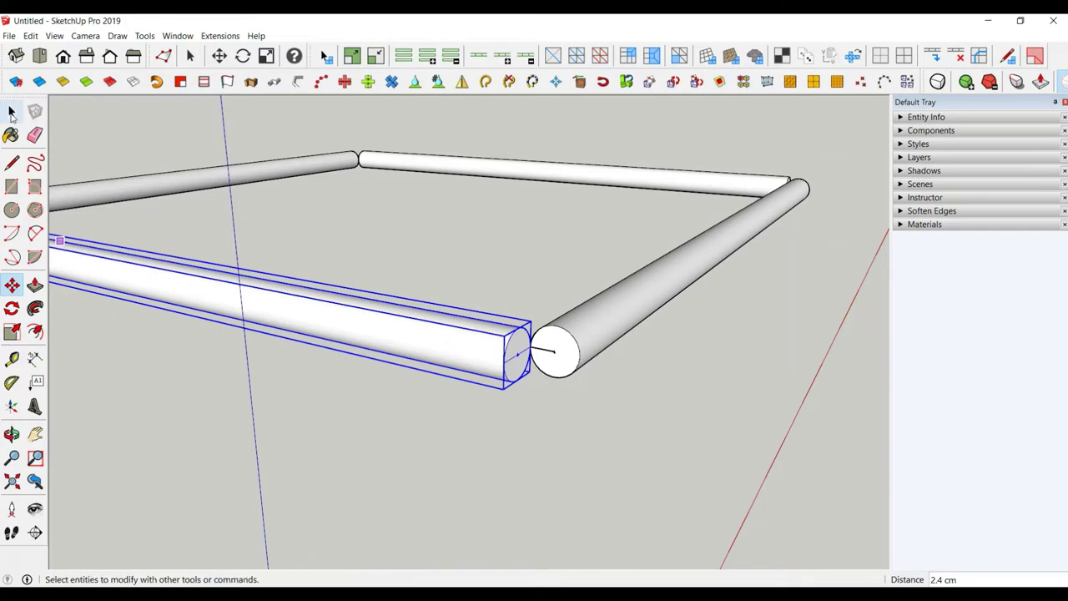
{"action": "left_click", "coordinate": [465, 274]}
{"action": "scroll", "coordinate": [471, 311], "scroll_direction": "down", "scroll_amount": 3}
Draw lines joining the end faces of the two pipes at the corner.
{"action": "key", "text": "l"}
{"action": "scroll", "coordinate": [500, 298], "scroll_direction": "up", "scroll_amount": 5}
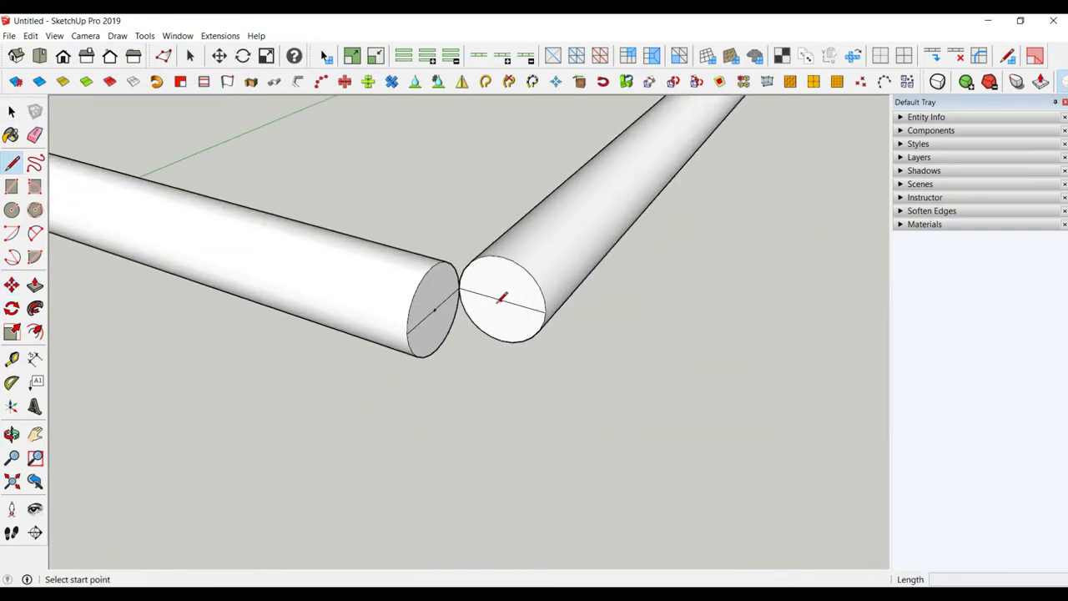
{"action": "scroll", "coordinate": [506, 293], "scroll_direction": "up", "scroll_amount": 2}
{"action": "left_click", "coordinate": [505, 293]}
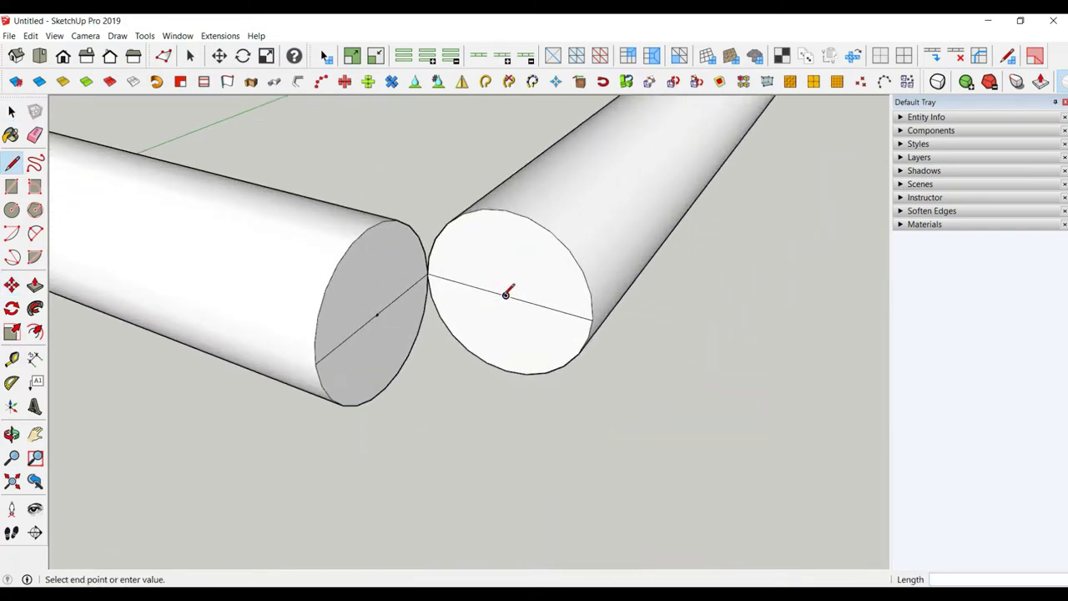
{"action": "left_click", "coordinate": [503, 369]}
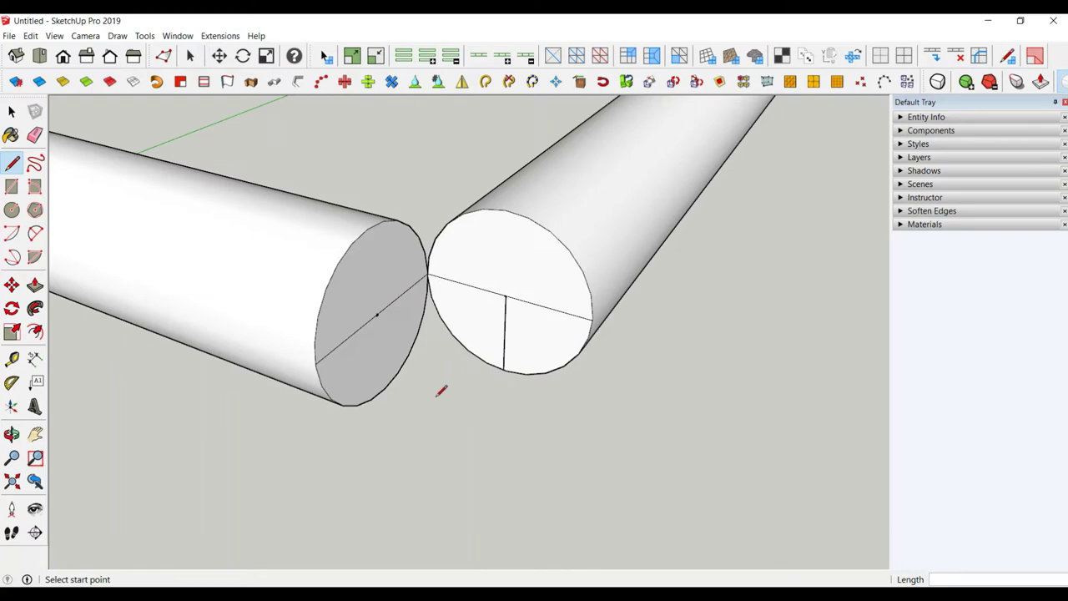
{"action": "left_click", "coordinate": [377, 314]}
{"action": "middle_click_drag", "start_coordinate": [397, 373], "coordinate": [365, 361]}
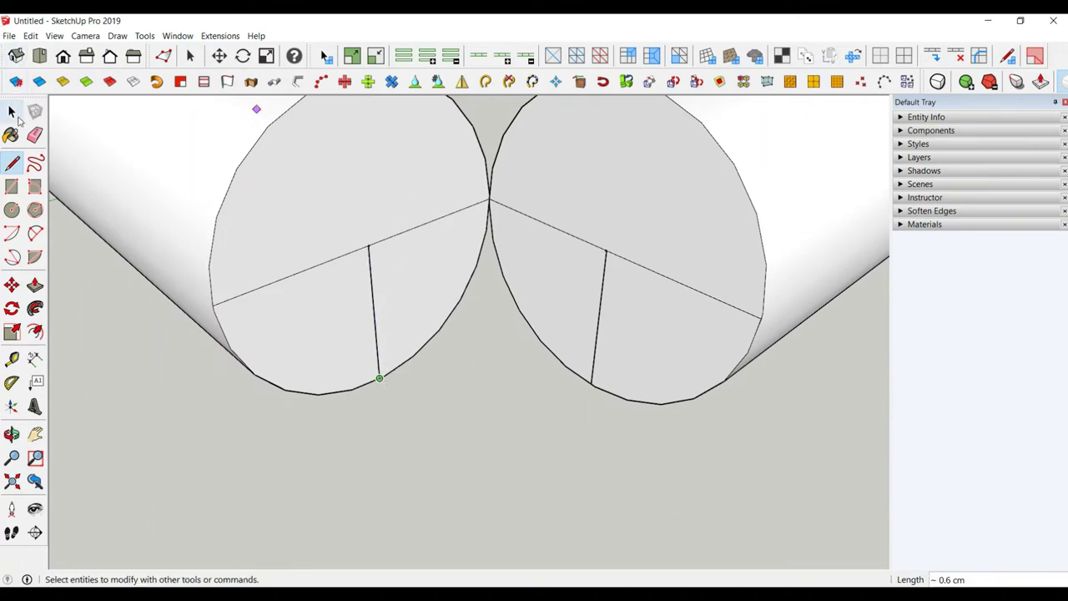
{"action": "left_click", "coordinate": [10, 167]}
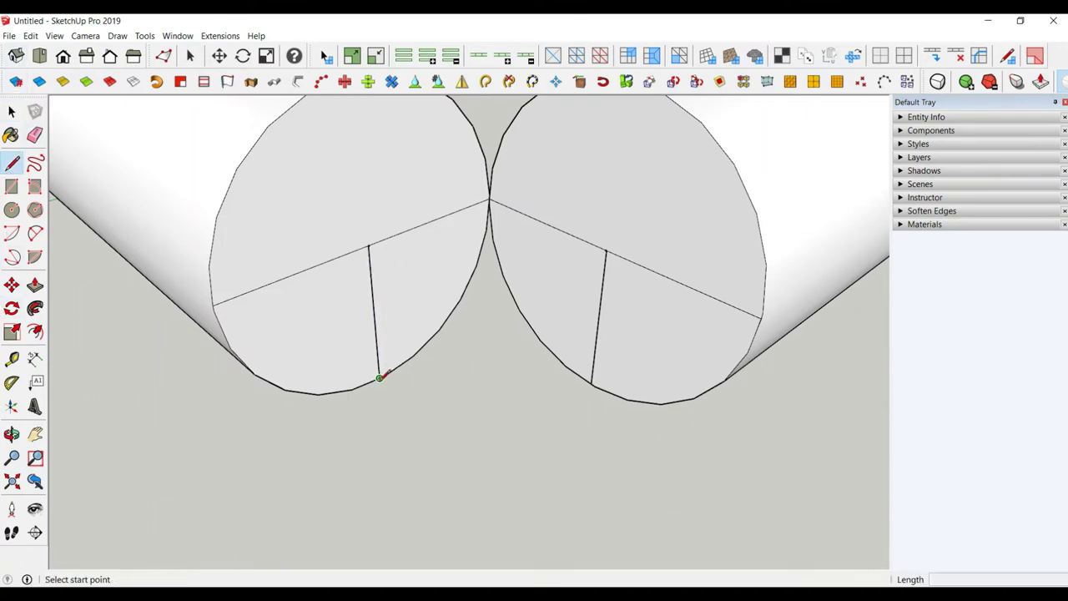
{"action": "left_click", "coordinate": [380, 378]}
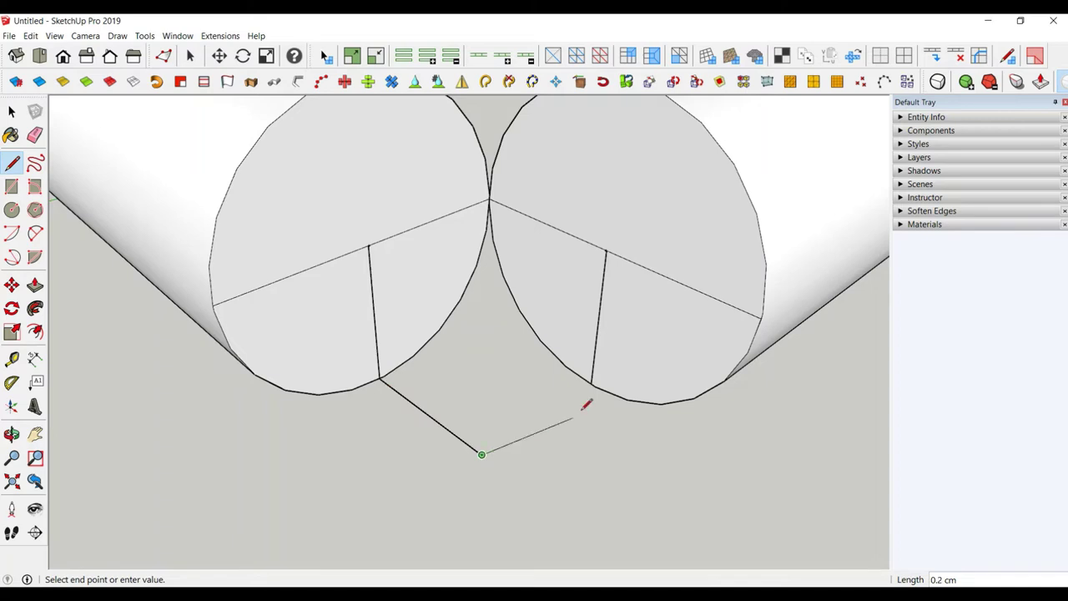
Draw a 0.5-radius circle centred on the frame's corner vertex.
{"action": "left_click", "coordinate": [12, 209]}
{"action": "left_click", "coordinate": [607, 449]}
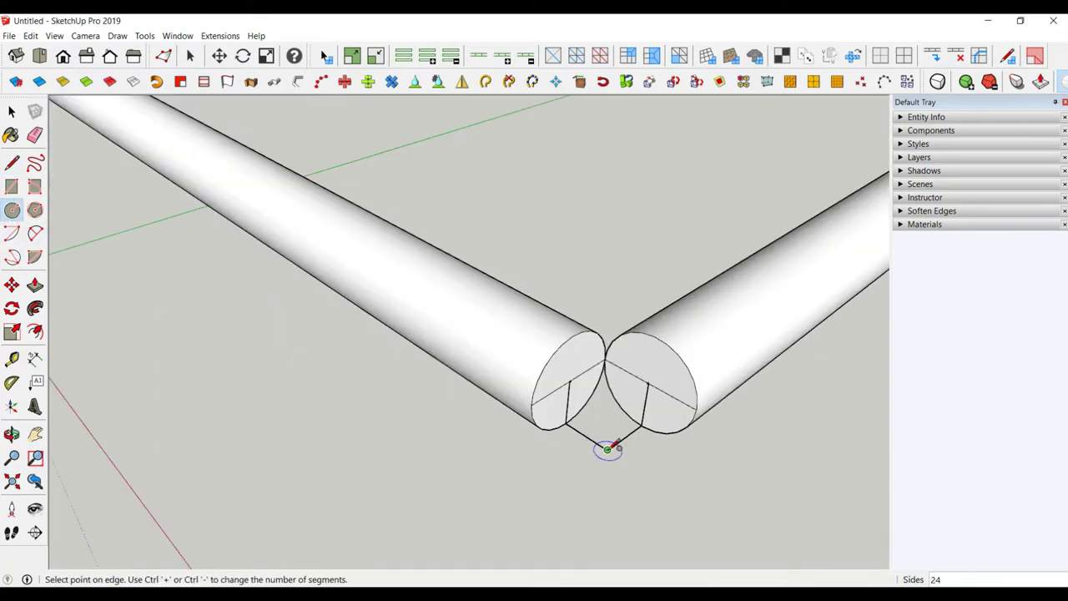
{"action": "left_click", "coordinate": [712, 464]}
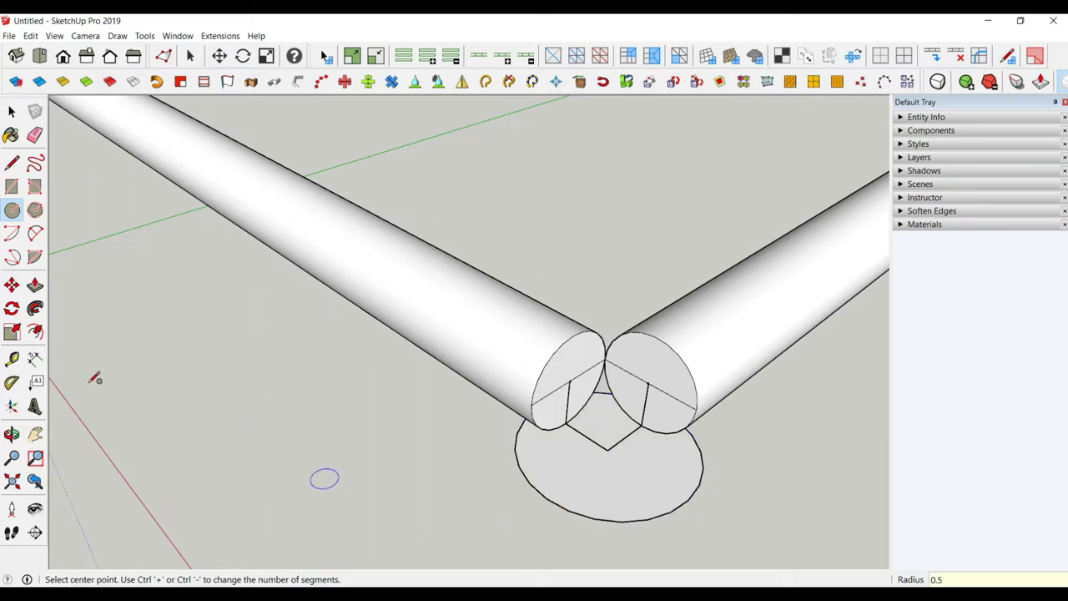
{"action": "key", "text": "space"}
{"action": "scroll", "coordinate": [582, 415], "scroll_direction": "down", "scroll_amount": 2}
{"action": "scroll", "coordinate": [582, 415], "scroll_direction": "down", "scroll_amount": 2}
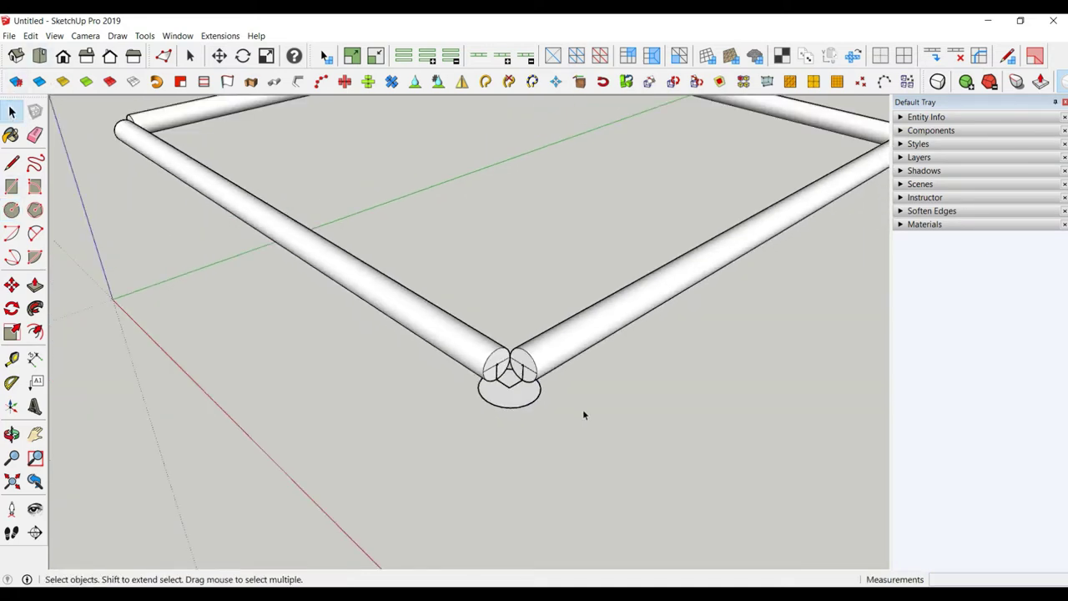
{"action": "scroll", "coordinate": [583, 408], "scroll_direction": "down", "scroll_amount": 3}
Select the right, top, left and bottom pipes and make them one group.
{"action": "middle_click_drag", "start_coordinate": [433, 296], "coordinate": [645, 272]}
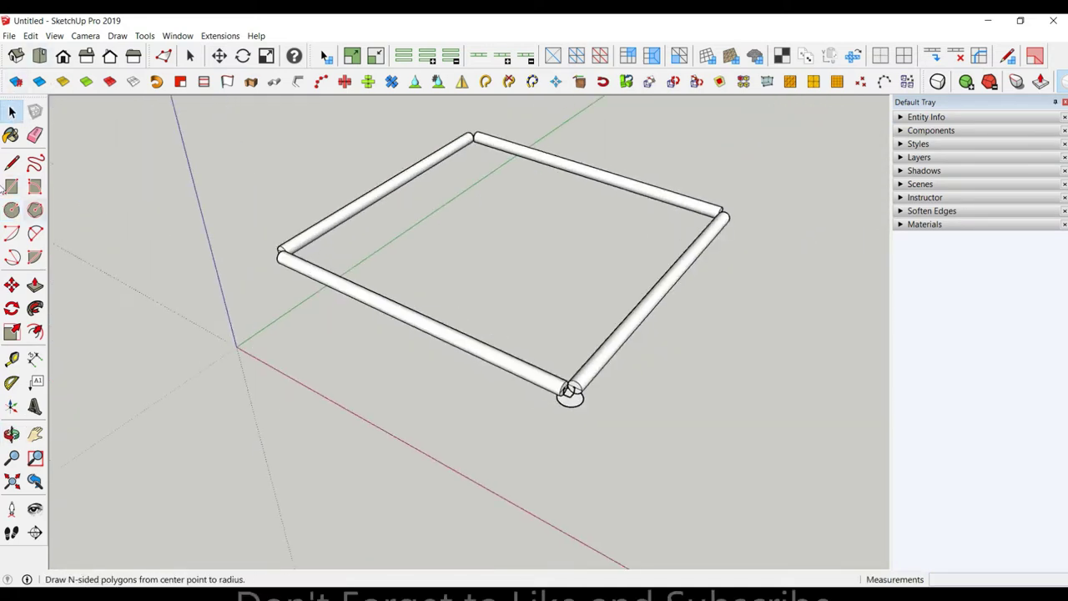
{"action": "left_click", "coordinate": [658, 288]}
{"action": "left_click", "coordinate": [604, 186], "text": "shift"}
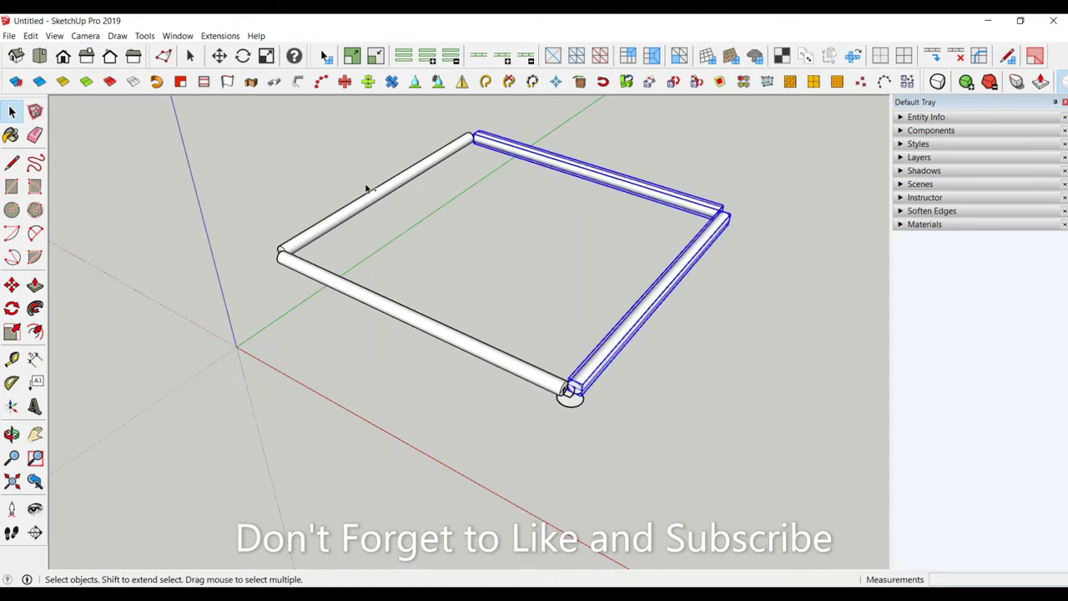
{"action": "left_click", "coordinate": [374, 201], "text": "shift"}
{"action": "left_click", "coordinate": [386, 310], "text": "shift"}
{"action": "right_click", "coordinate": [387, 307]}
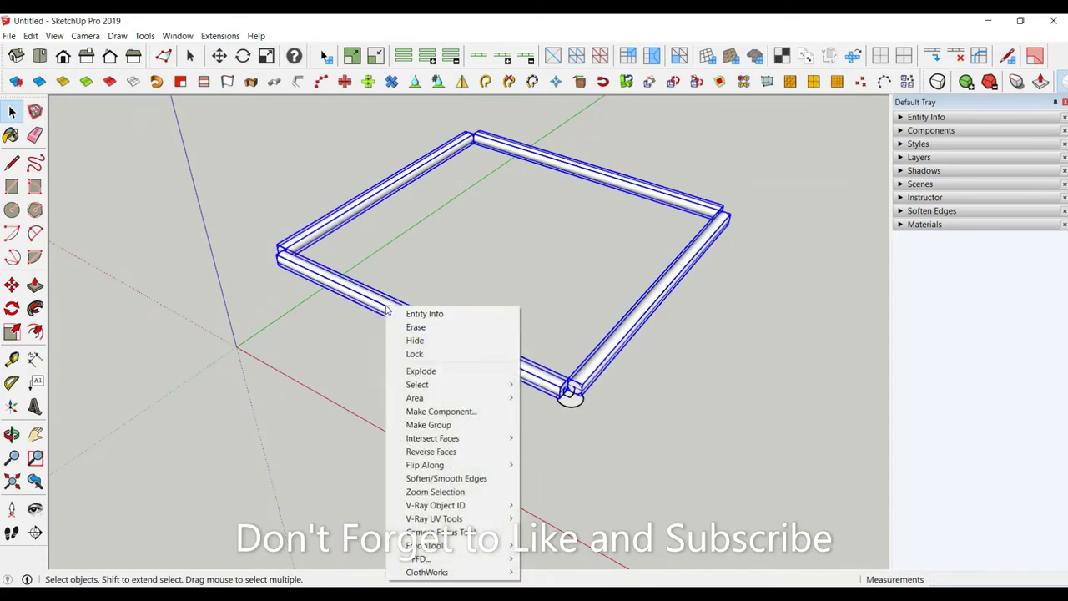
{"action": "left_click", "coordinate": [443, 428]}
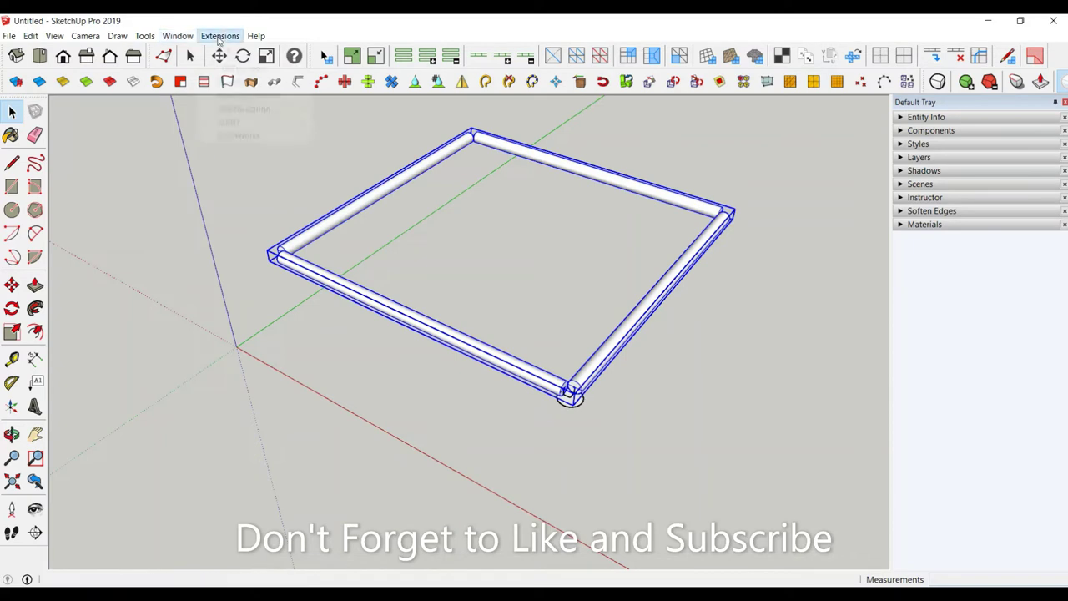
Glance at the Extensions menu, then zoom out and orbit around the grouped frame.
{"action": "left_click", "coordinate": [219, 35]}
{"action": "left_click", "coordinate": [470, 403]}
{"action": "scroll", "coordinate": [491, 433], "scroll_direction": "down", "scroll_amount": 3}
{"action": "middle_click_drag", "start_coordinate": [491, 433], "coordinate": [573, 287]}
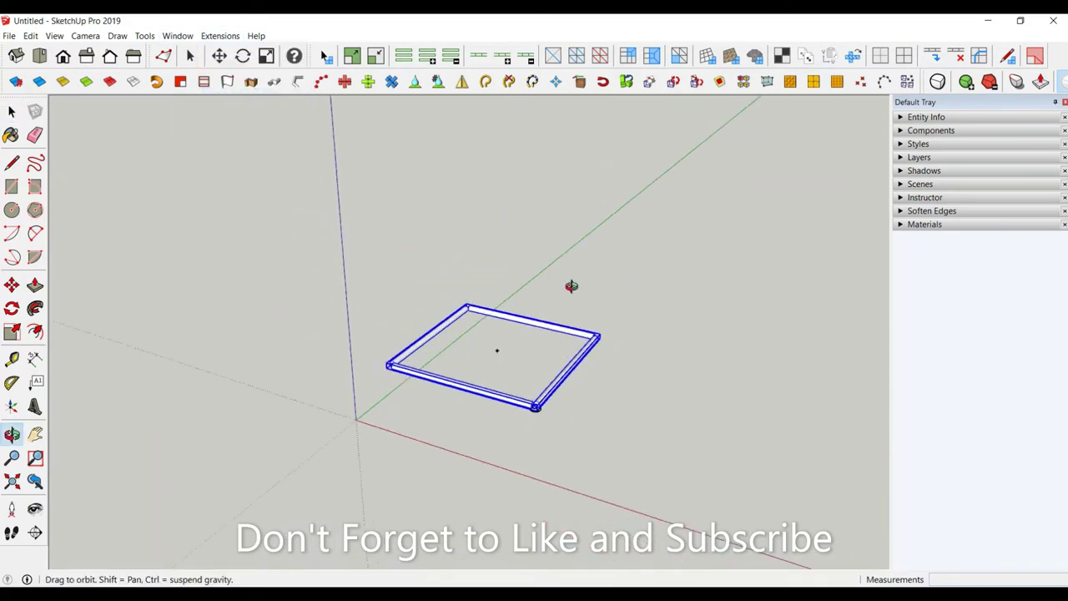
Draw a 35 cm vertical line up from the frame's centre.
{"action": "left_click", "coordinate": [12, 162]}
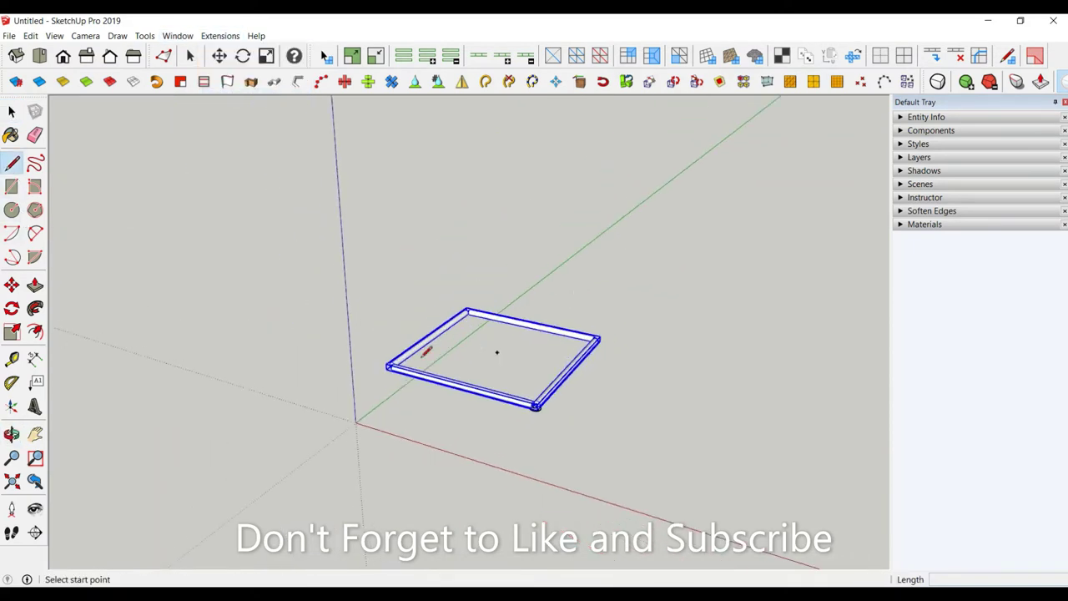
{"action": "left_click", "coordinate": [498, 352]}
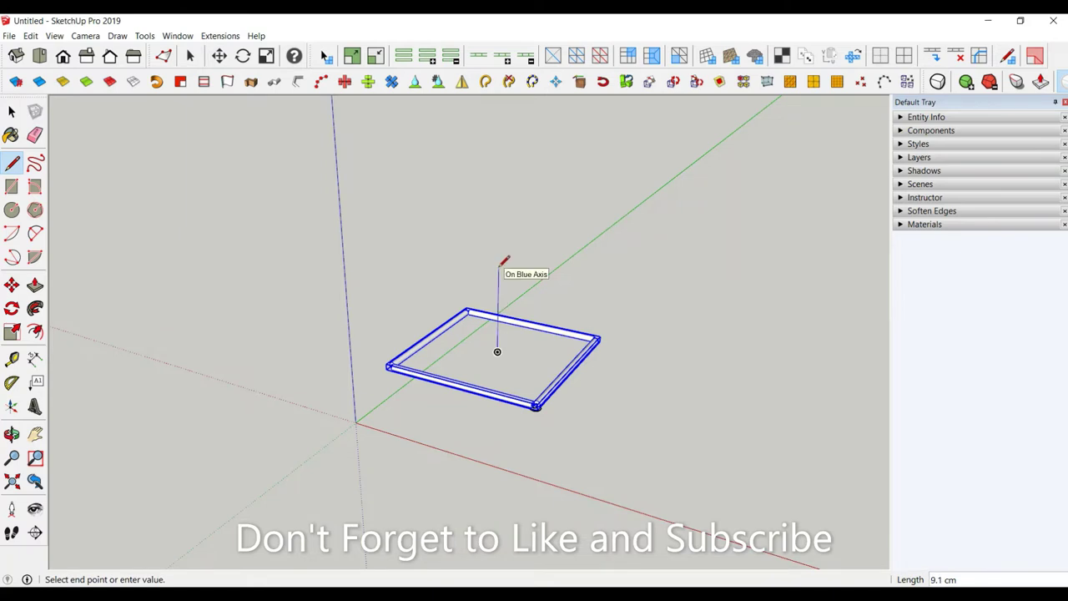
{"action": "key", "text": "Return"}
{"action": "scroll", "coordinate": [475, 417], "scroll_direction": "down", "scroll_amount": 1}
{"action": "scroll", "coordinate": [496, 424], "scroll_direction": "down", "scroll_amount": 1}
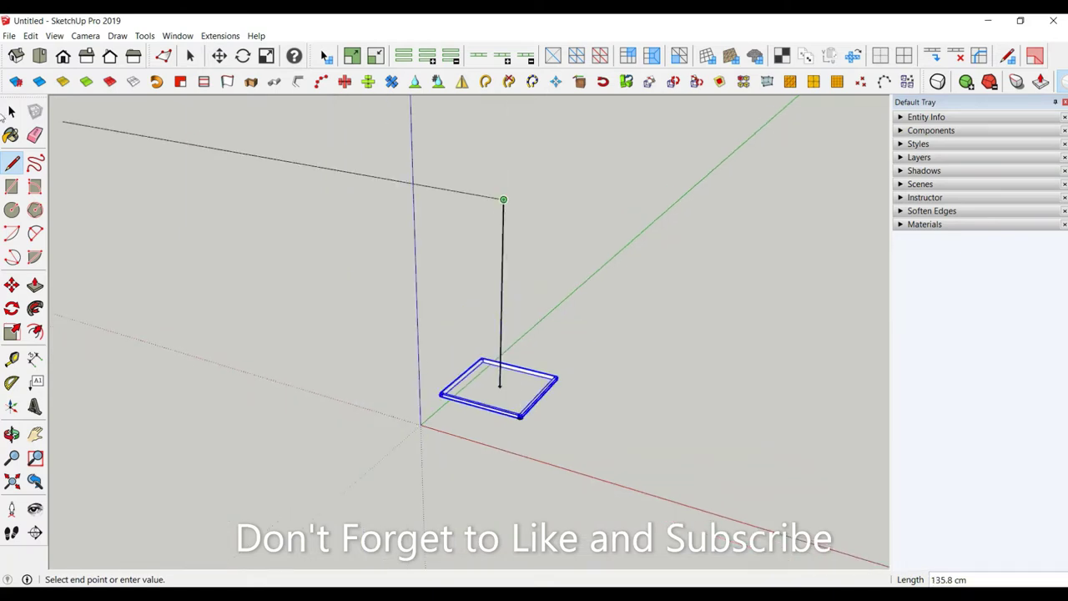
{"action": "left_click", "coordinate": [11, 111]}
{"action": "scroll", "coordinate": [493, 401], "scroll_direction": "up", "scroll_amount": 2}
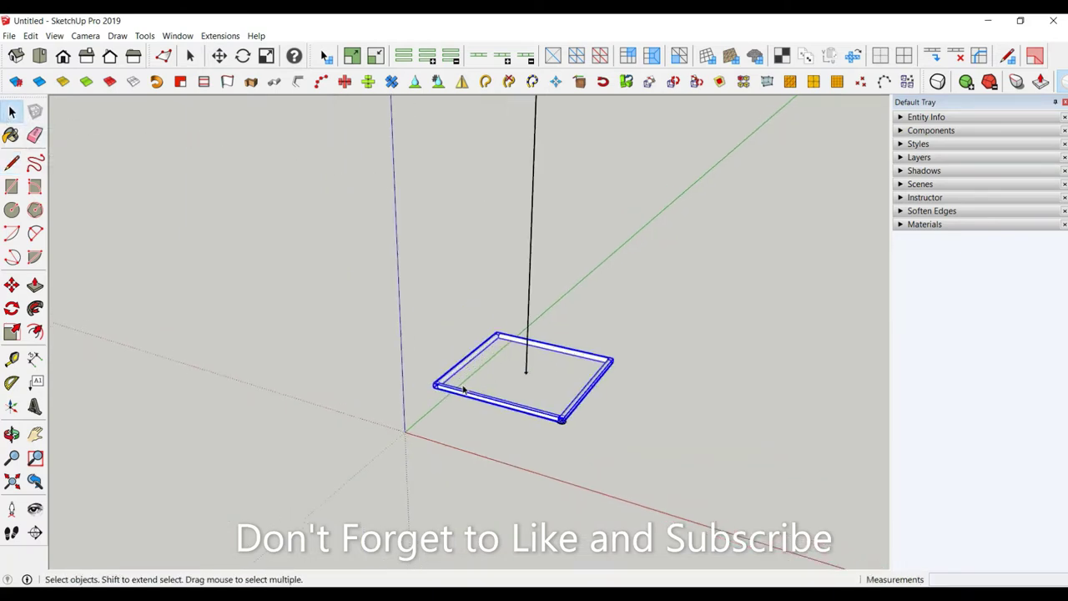
{"action": "scroll", "coordinate": [517, 422], "scroll_direction": "up", "scroll_amount": 1}
{"action": "scroll", "coordinate": [501, 338], "scroll_direction": "up", "scroll_amount": 2}
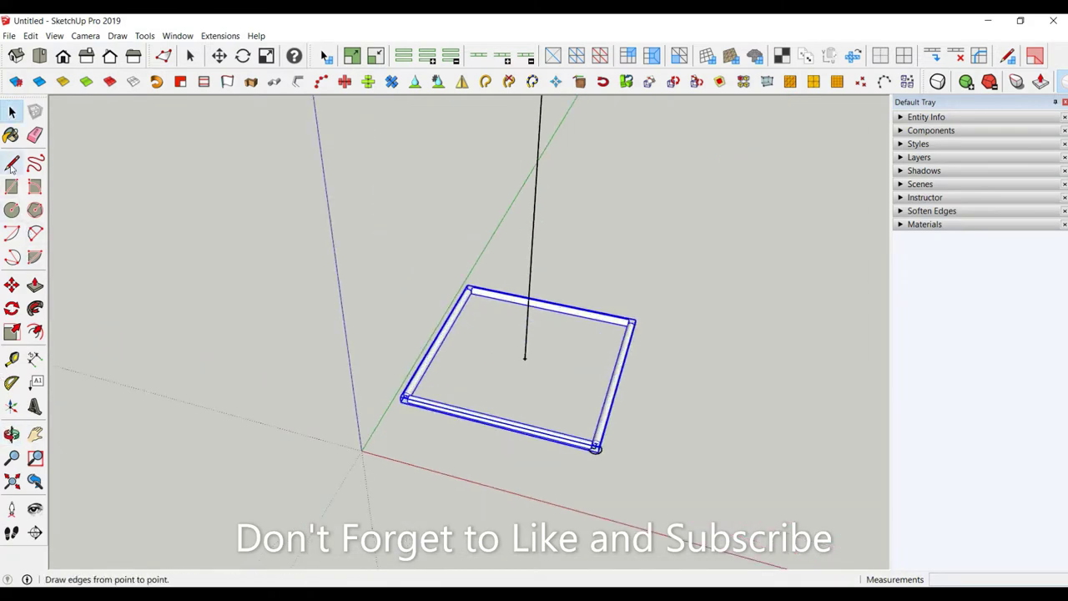
Draw a diagonal line from the frame centre to its corner.
{"action": "left_click", "coordinate": [12, 162]}
{"action": "left_click", "coordinate": [525, 357]}
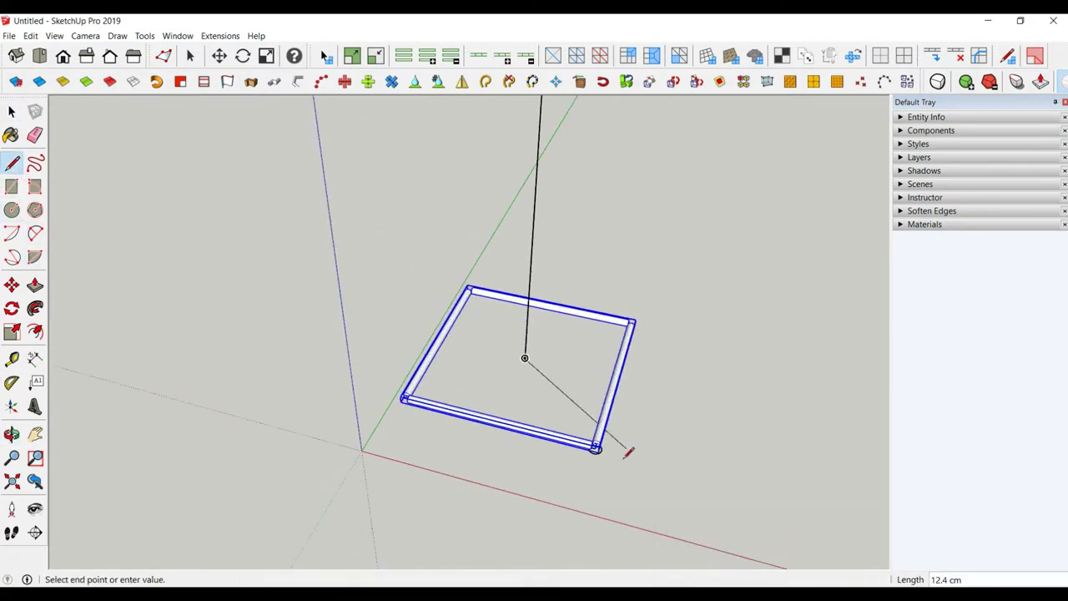
{"action": "scroll", "coordinate": [600, 442], "scroll_direction": "up", "scroll_amount": 2}
{"action": "scroll", "coordinate": [584, 430], "scroll_direction": "up", "scroll_amount": 2}
{"action": "scroll", "coordinate": [584, 430], "scroll_direction": "up", "scroll_amount": 2}
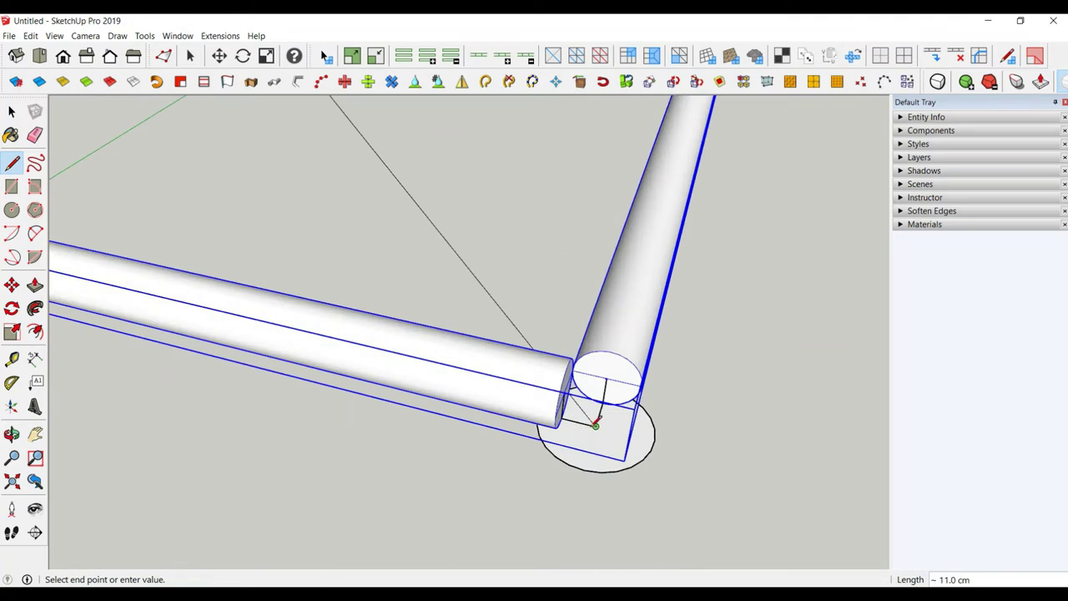
{"action": "left_click", "coordinate": [595, 423]}
{"action": "scroll", "coordinate": [595, 423], "scroll_direction": "down", "scroll_amount": 5}
Draw a 25 cm vertical post up from the diagonal's midpoint.
{"action": "left_click", "coordinate": [11, 163]}
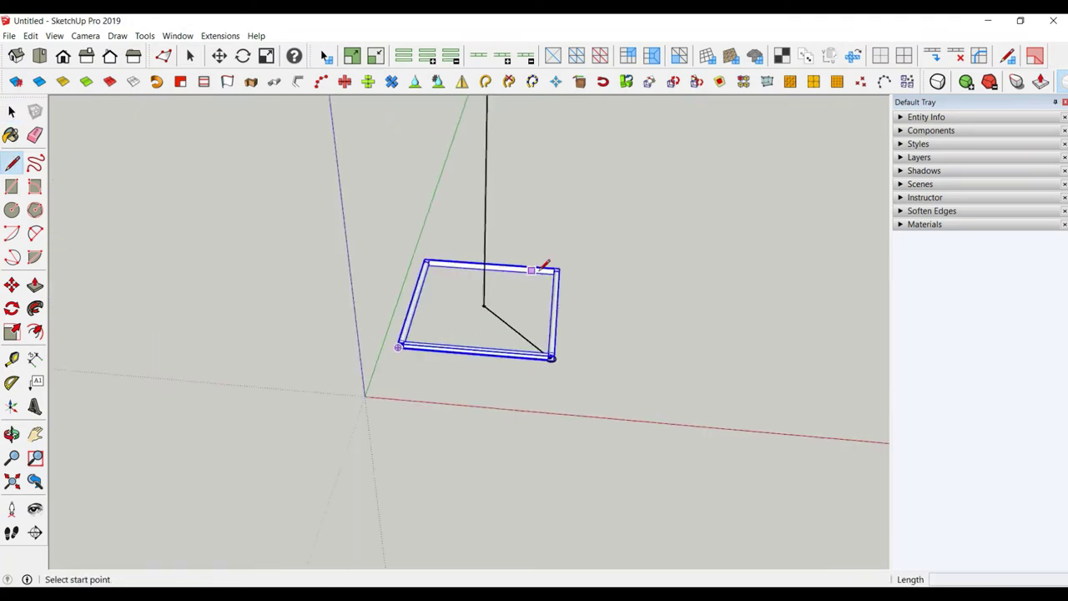
{"action": "scroll", "coordinate": [532, 334], "scroll_direction": "up", "scroll_amount": 3}
{"action": "left_click", "coordinate": [523, 354]}
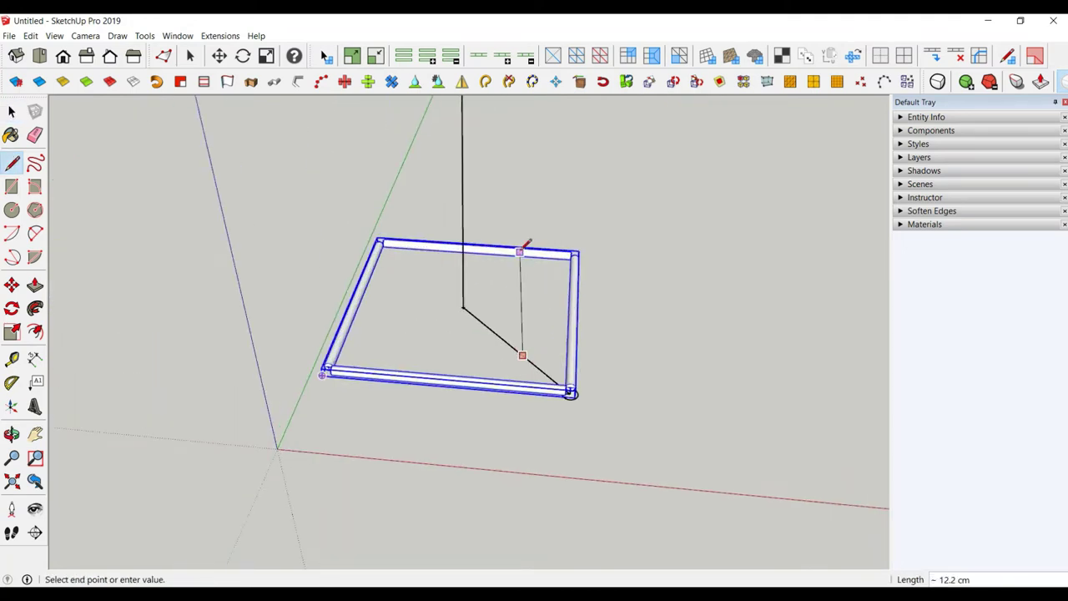
{"action": "middle_click_drag", "start_coordinate": [531, 252], "coordinate": [618, 181]}
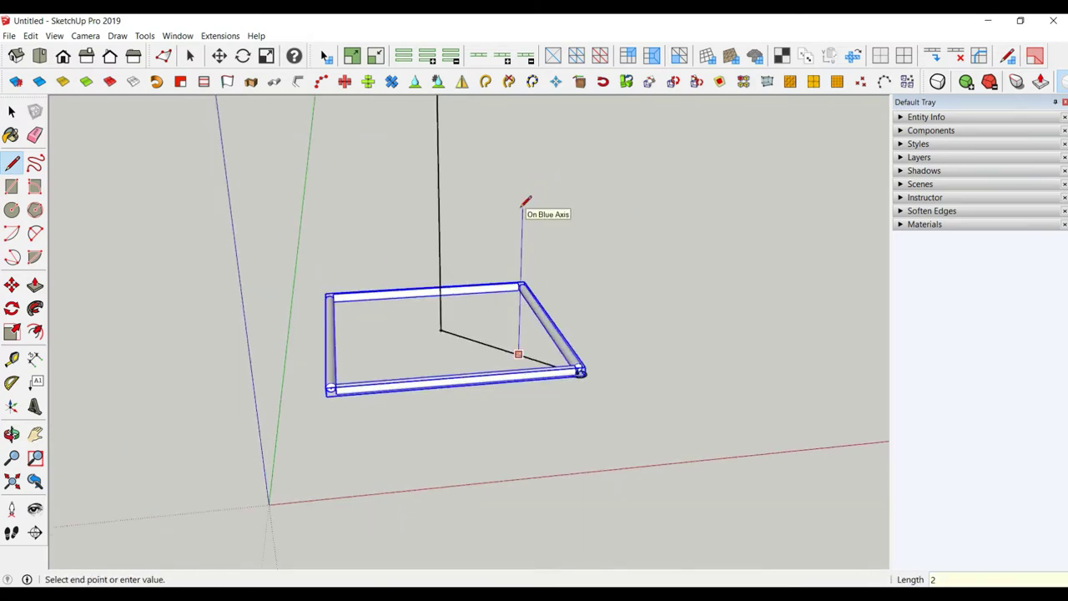
{"action": "type", "text": "5"}
{"action": "key", "text": "Return"}
{"action": "scroll", "coordinate": [524, 232], "scroll_direction": "down", "scroll_amount": 3}
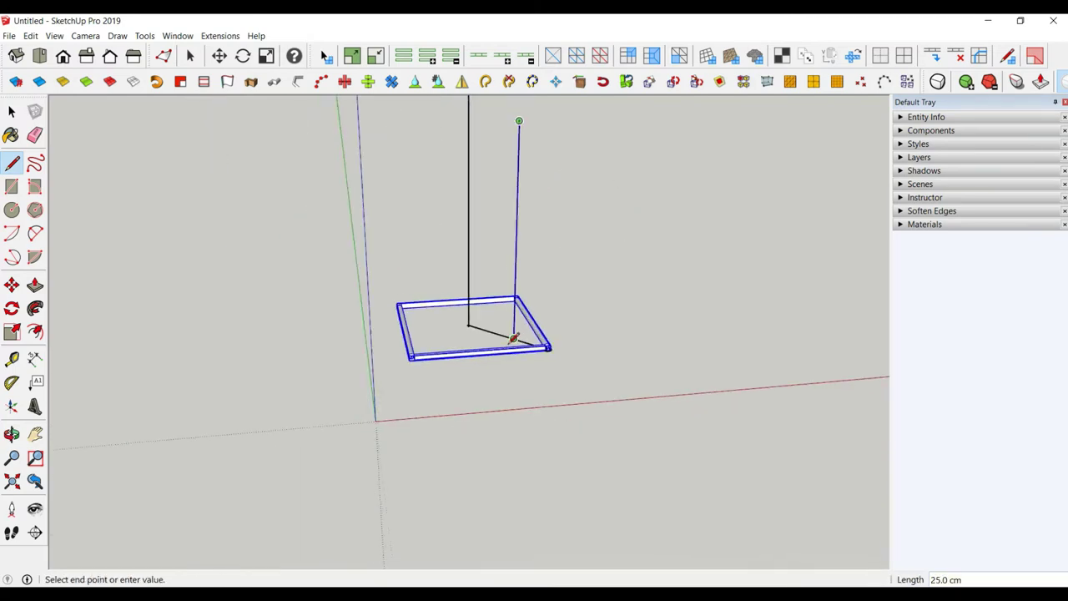
{"action": "scroll", "coordinate": [517, 250], "scroll_direction": "down", "scroll_amount": 2}
{"action": "key", "text": "Escape"}
Draw slanted edges from the frame corner to the post top, then to the centre line's top.
{"action": "scroll", "coordinate": [494, 491], "scroll_direction": "up", "scroll_amount": 5}
{"action": "scroll", "coordinate": [494, 475], "scroll_direction": "up", "scroll_amount": 2}
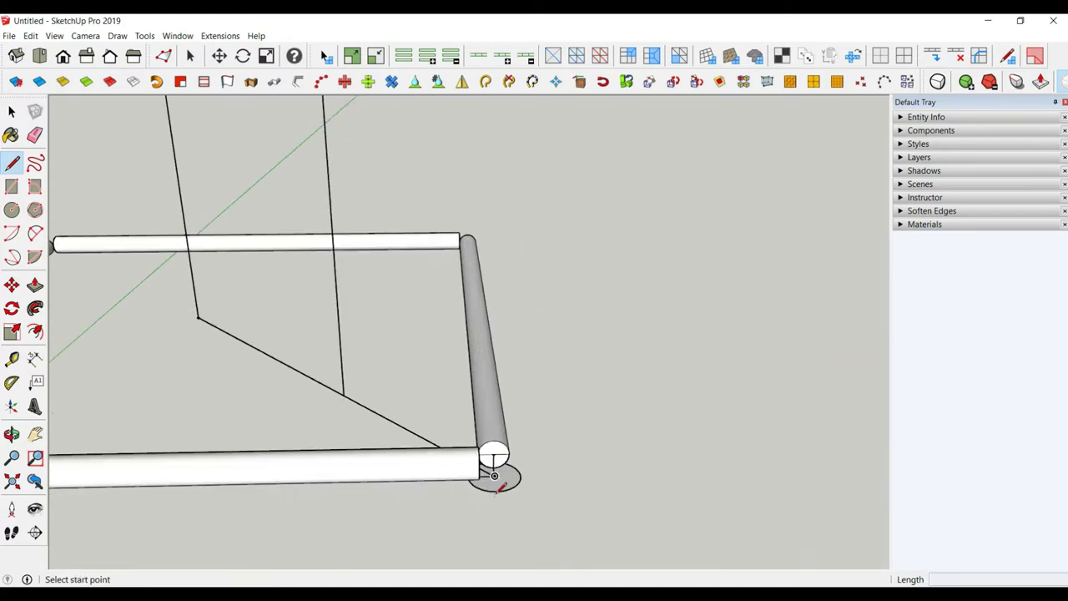
{"action": "left_click", "coordinate": [493, 474]}
{"action": "scroll", "coordinate": [496, 467], "scroll_direction": "down", "scroll_amount": 2}
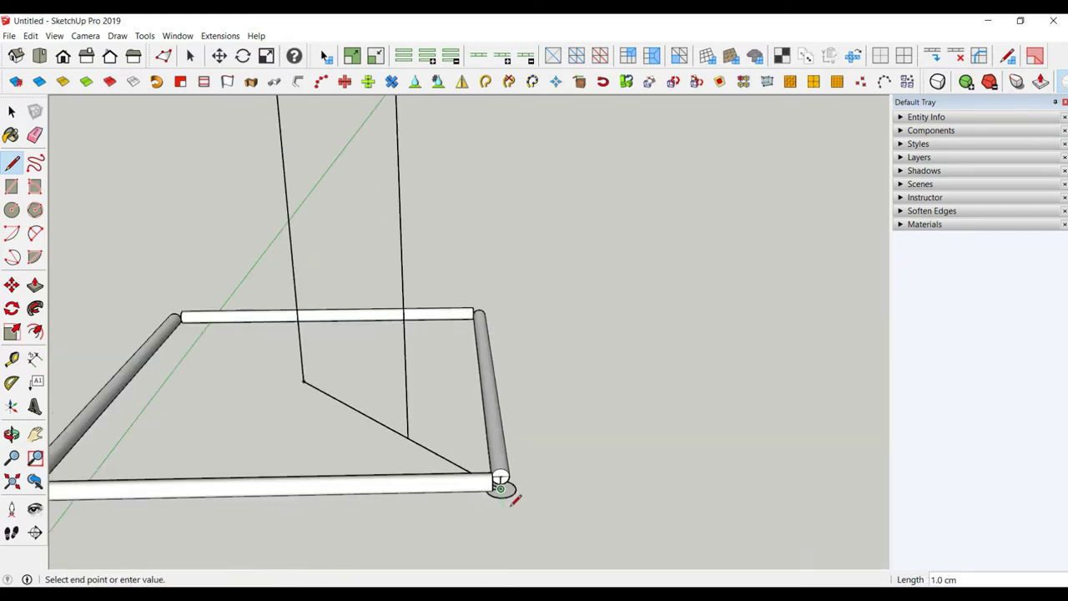
{"action": "scroll", "coordinate": [509, 492], "scroll_direction": "down", "scroll_amount": 2}
{"action": "scroll", "coordinate": [491, 219], "scroll_direction": "down", "scroll_amount": 2}
{"action": "scroll", "coordinate": [490, 225], "scroll_direction": "down", "scroll_amount": 2}
{"action": "left_click", "coordinate": [471, 146]}
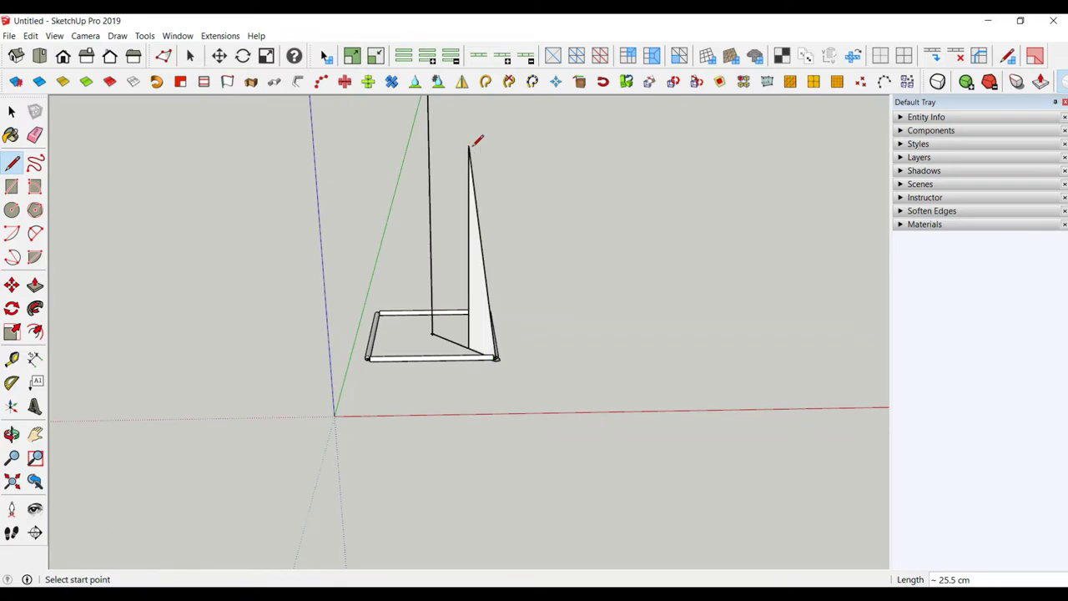
{"action": "scroll", "coordinate": [514, 276], "scroll_direction": "down", "scroll_amount": 2}
{"action": "scroll", "coordinate": [500, 267], "scroll_direction": "up", "scroll_amount": 3}
{"action": "middle_click_drag", "start_coordinate": [489, 259], "coordinate": [550, 244]}
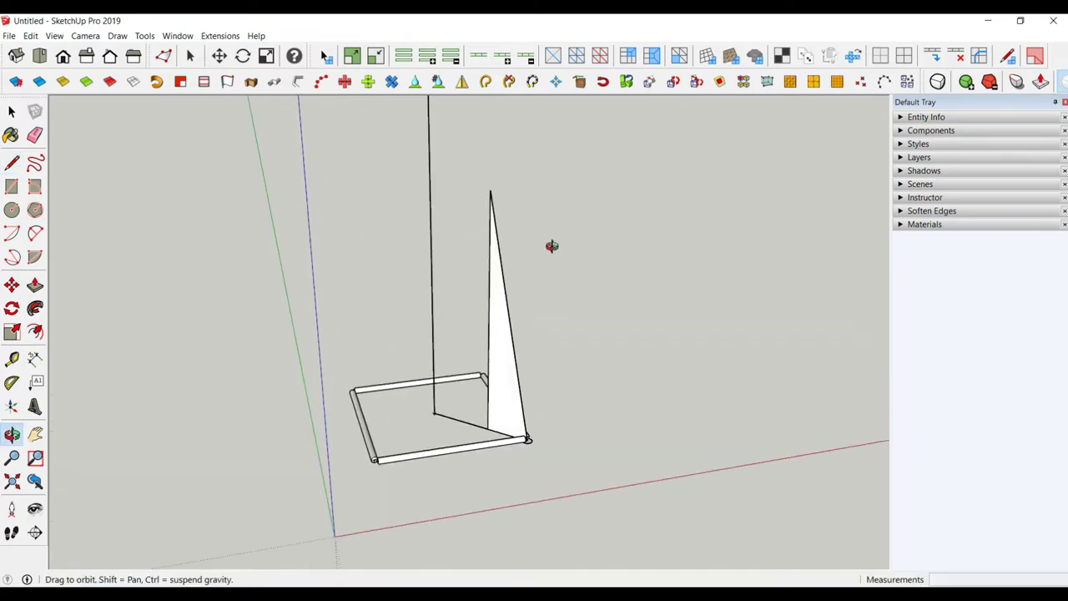
{"action": "scroll", "coordinate": [510, 256], "scroll_direction": "down", "scroll_amount": 2}
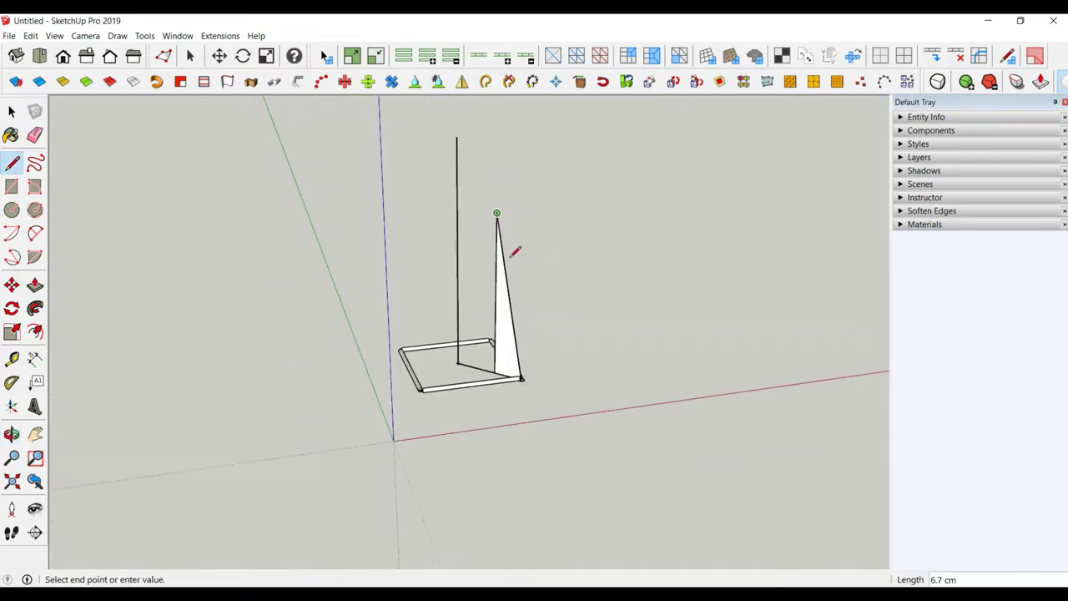
{"action": "left_click", "coordinate": [456, 135]}
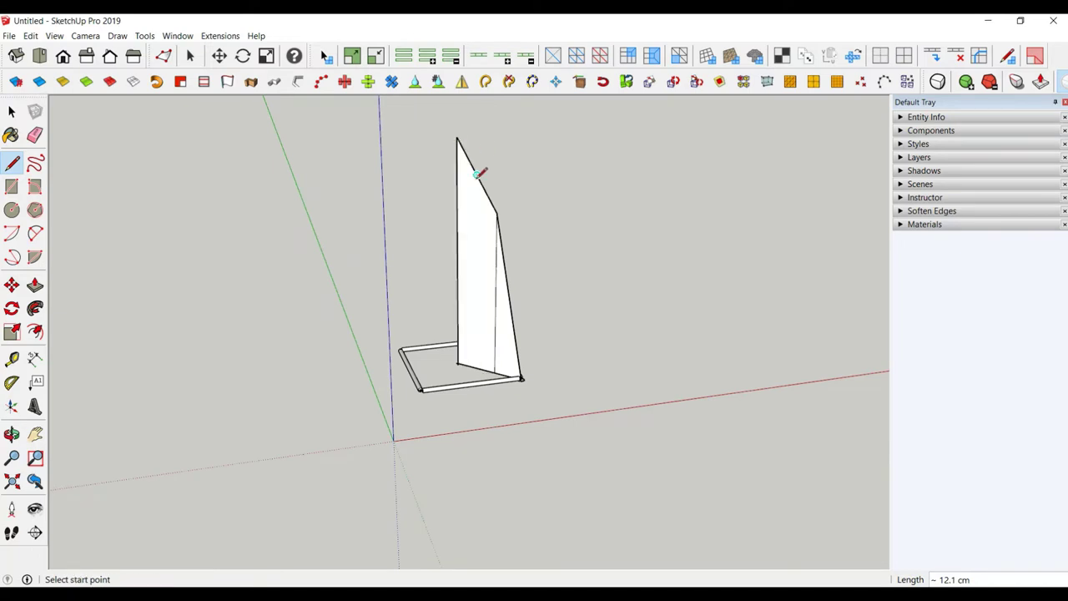
Delete the white fill face, keeping its edges.
{"action": "key", "text": "space"}
{"action": "mouse_move", "coordinate": [468, 251]}
{"action": "middle_mouse_down"}
{"action": "mouse_move", "coordinate": [492, 376]}
{"action": "mouse_move", "coordinate": [505, 332]}
{"action": "middle_mouse_up"}
{"action": "left_click", "coordinate": [491, 374]}
{"action": "key", "text": "Delete"}
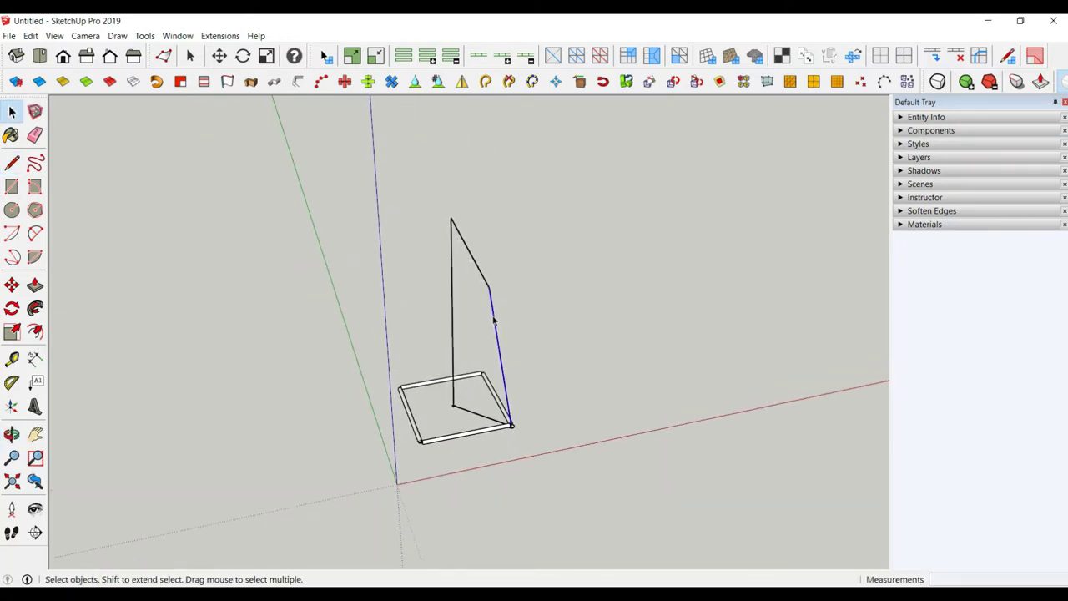
Join the slanted edges into one path and Follow Me the corner circle along it.
{"action": "left_click", "coordinate": [486, 88]}
{"action": "scroll", "coordinate": [509, 409], "scroll_direction": "up", "scroll_amount": 3}
{"action": "left_click", "coordinate": [302, 189]}
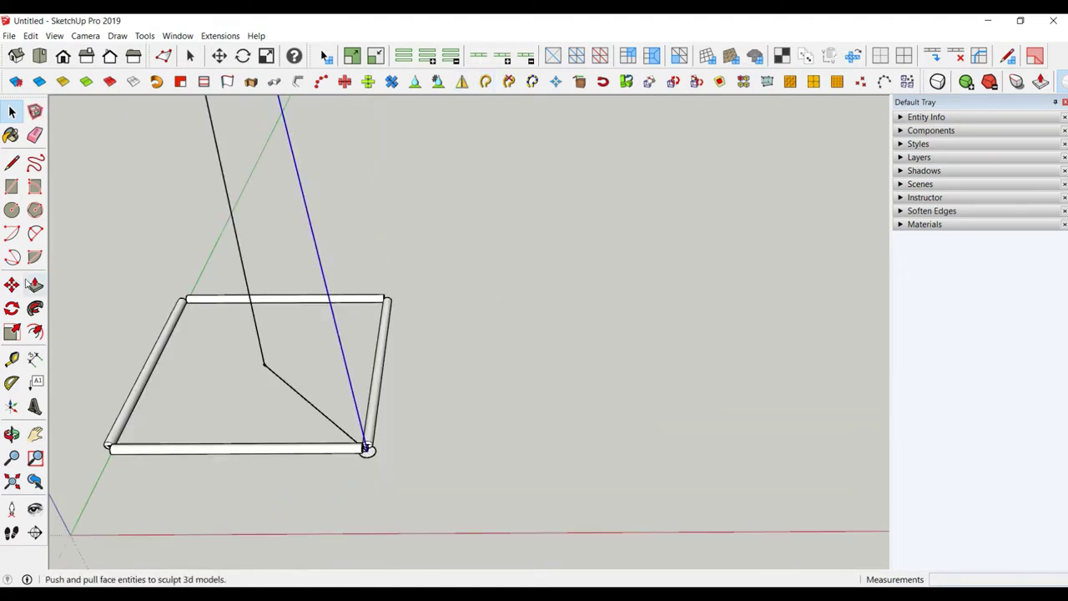
{"action": "left_click", "coordinate": [39, 309]}
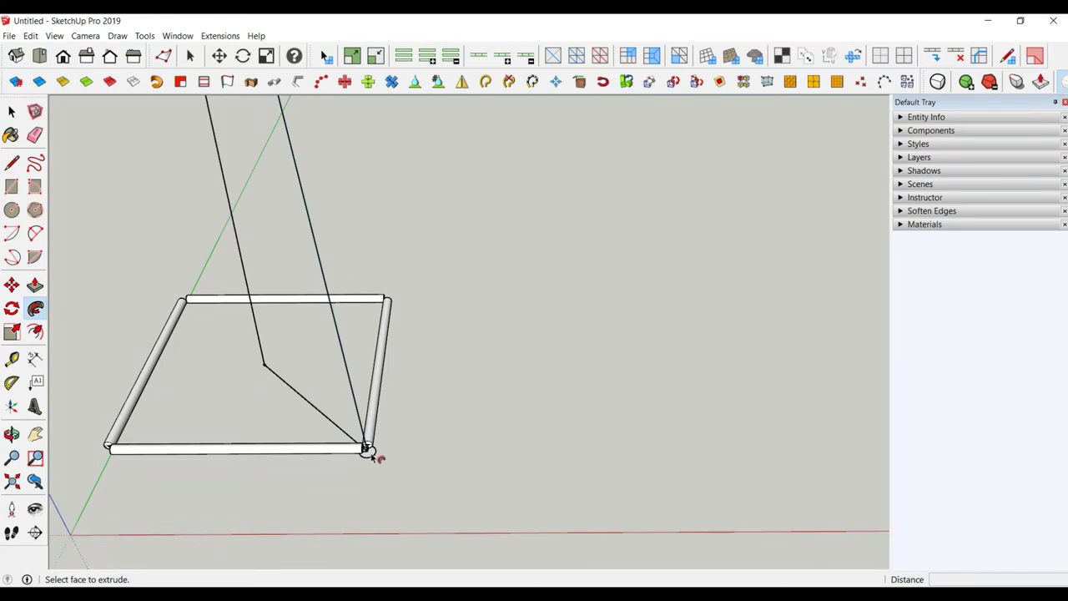
{"action": "left_click", "coordinate": [368, 450]}
{"action": "middle_click_drag", "start_coordinate": [453, 505], "coordinate": [535, 489]}
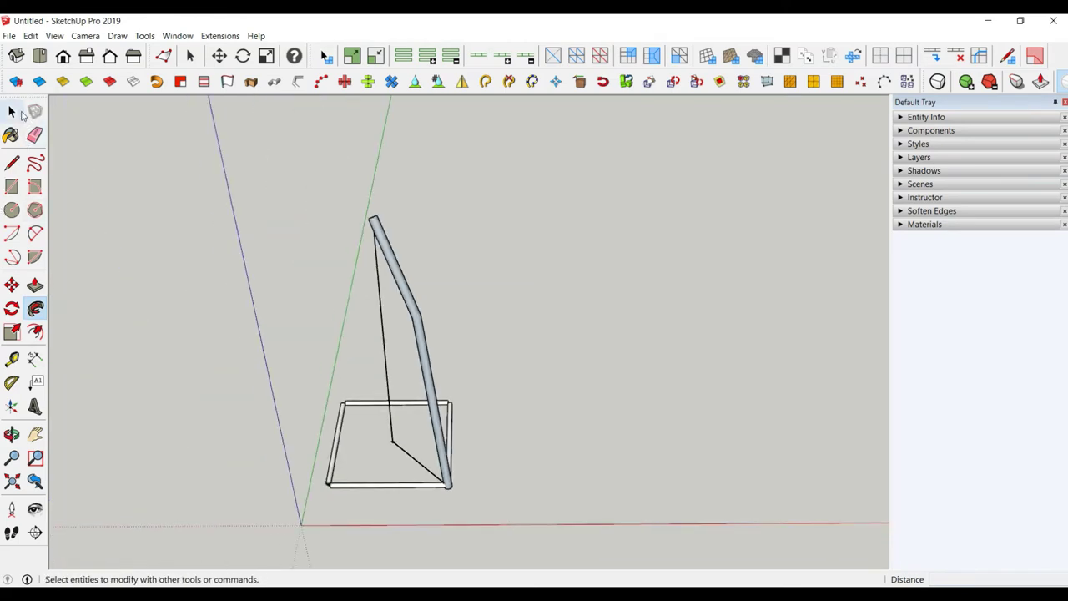
Reverse the new tube's faces so they point outward.
{"action": "left_click", "coordinate": [16, 112]}
{"action": "left_click", "coordinate": [421, 352]}
{"action": "right_click", "coordinate": [421, 352]}
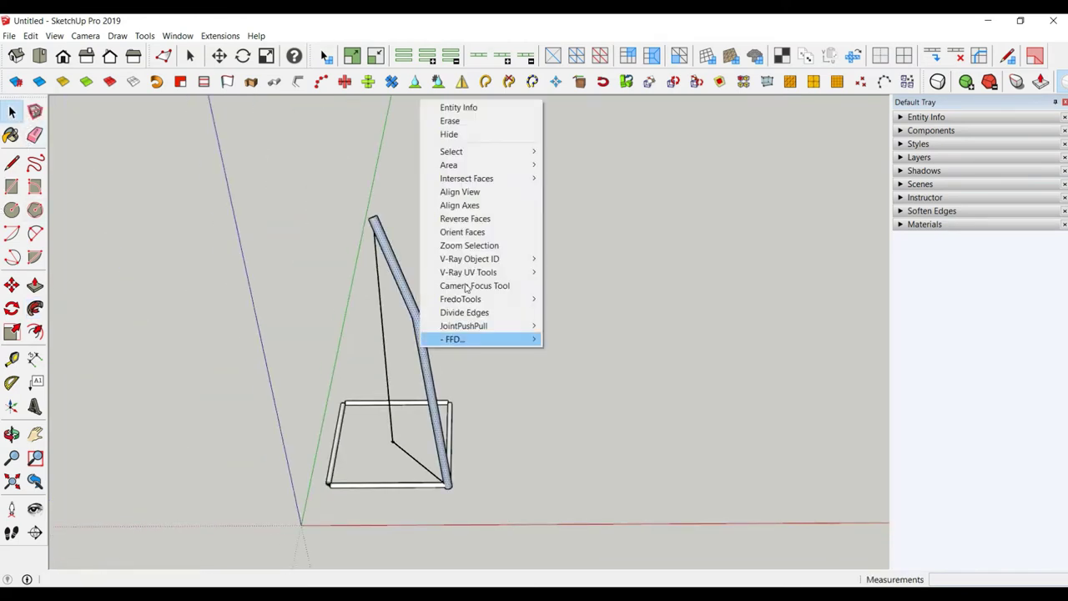
{"action": "left_click", "coordinate": [471, 218]}
{"action": "middle_click_drag", "start_coordinate": [471, 218], "coordinate": [500, 333]}
Make the bent tube into a group.
{"action": "left_click", "coordinate": [466, 414]}
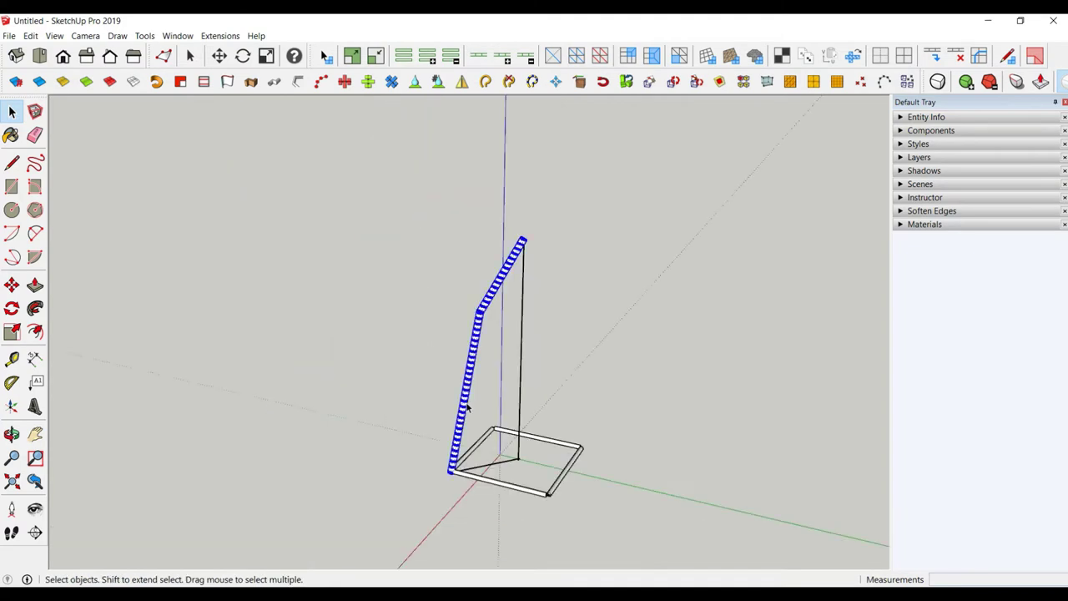
{"action": "right_click", "coordinate": [465, 414]}
{"action": "left_click", "coordinate": [514, 207]}
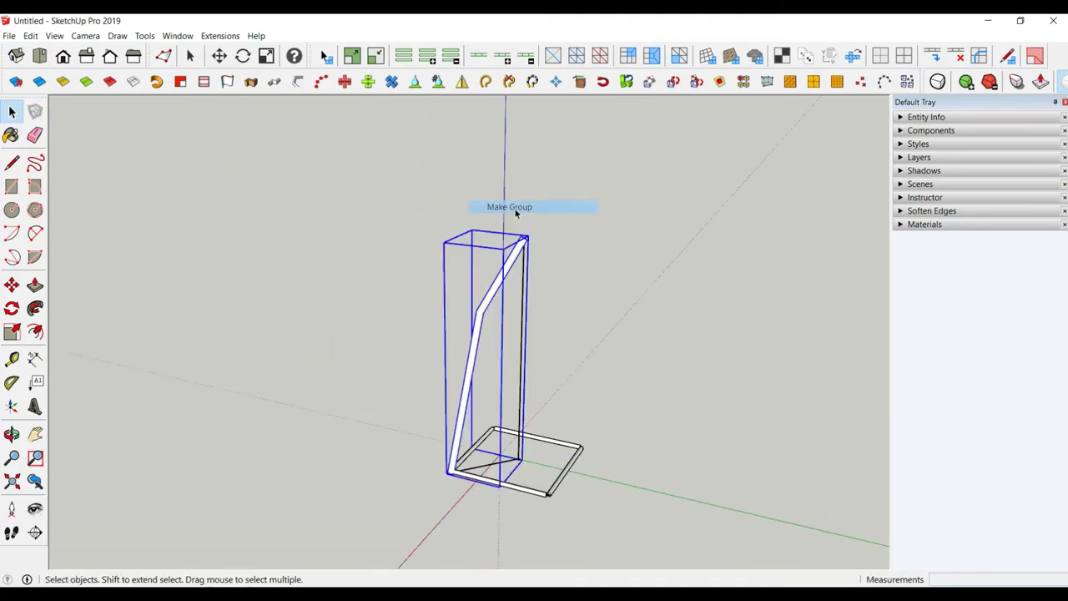
{"action": "scroll", "coordinate": [442, 445], "scroll_direction": "down", "scroll_amount": 1}
Rotate-copy the leg 90° around the base centre and array it into four legs with 3*.
{"action": "scroll", "coordinate": [442, 446], "scroll_direction": "up", "scroll_amount": 5}
{"action": "key", "text": "q"}
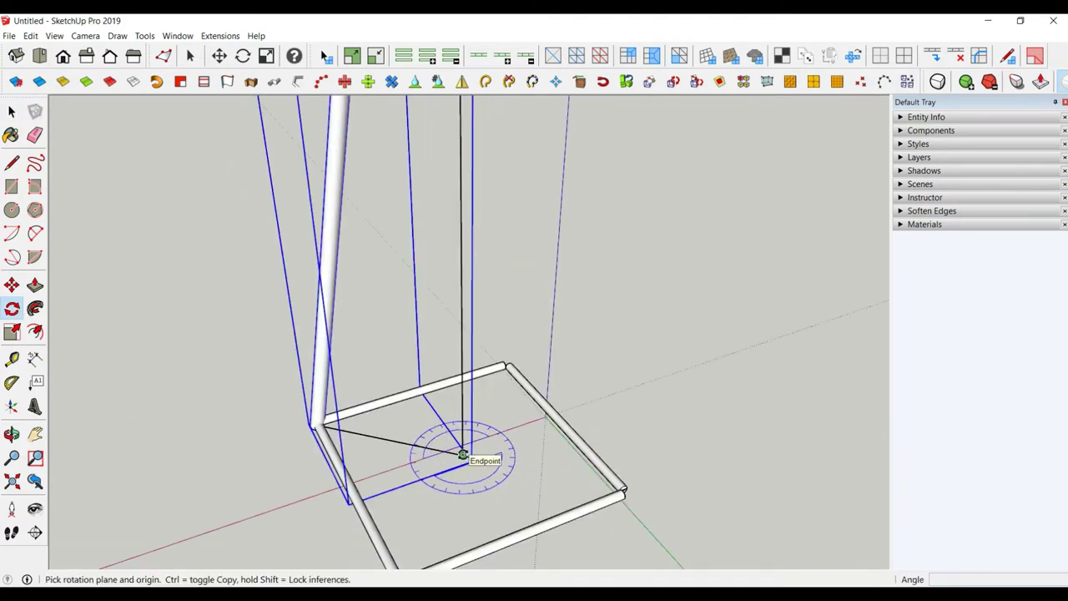
{"action": "left_click", "coordinate": [462, 454]}
{"action": "left_click", "coordinate": [659, 387]}
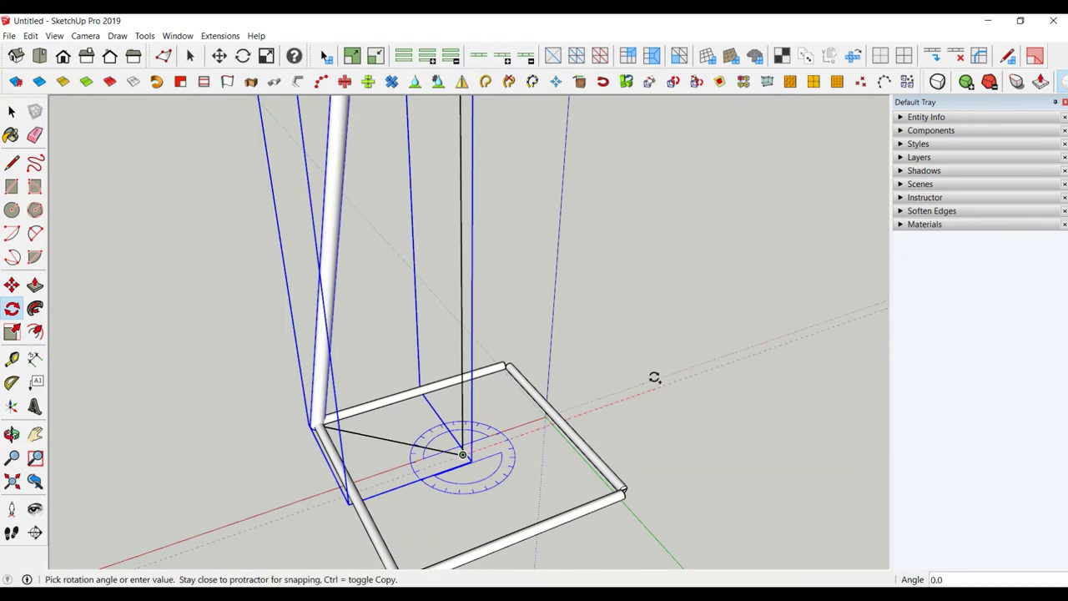
{"action": "left_click", "coordinate": [365, 308]}
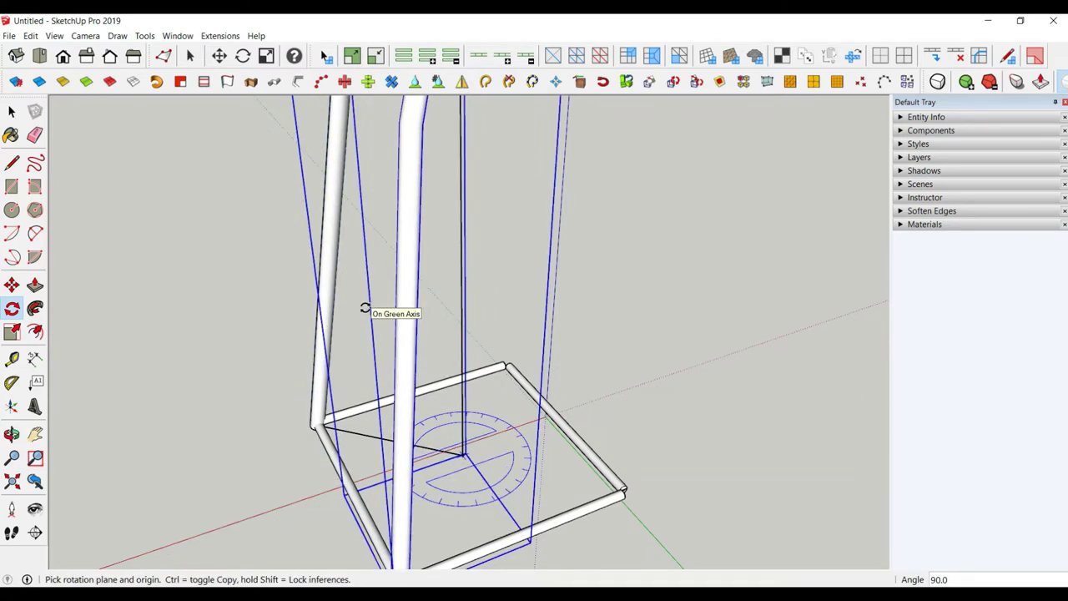
{"action": "type", "text": "*"}
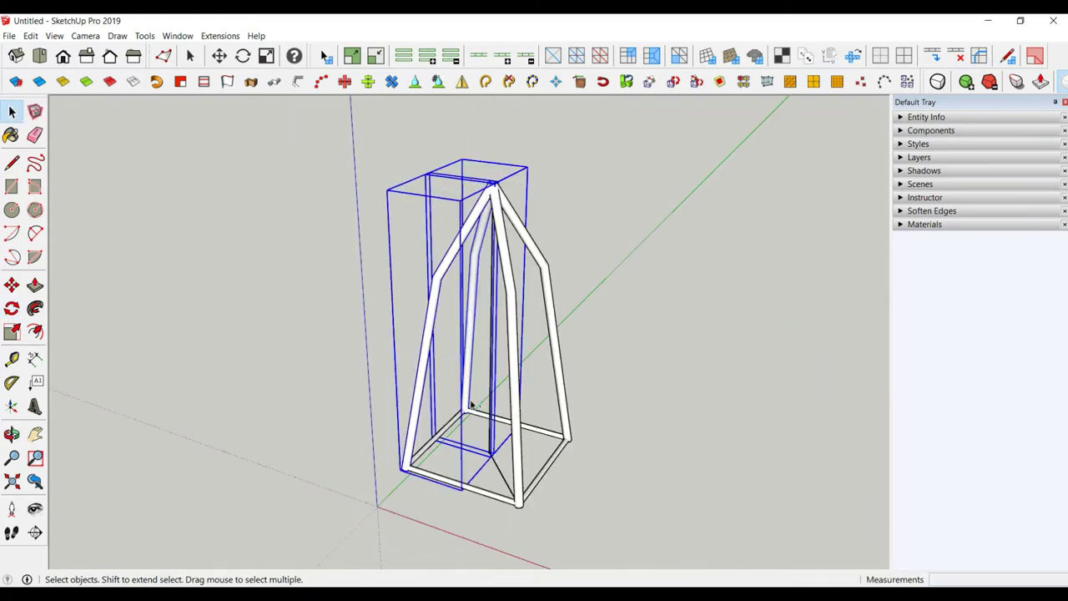
Select all four legs and make them one group.
{"action": "left_click", "coordinate": [515, 448], "text": "shift"}
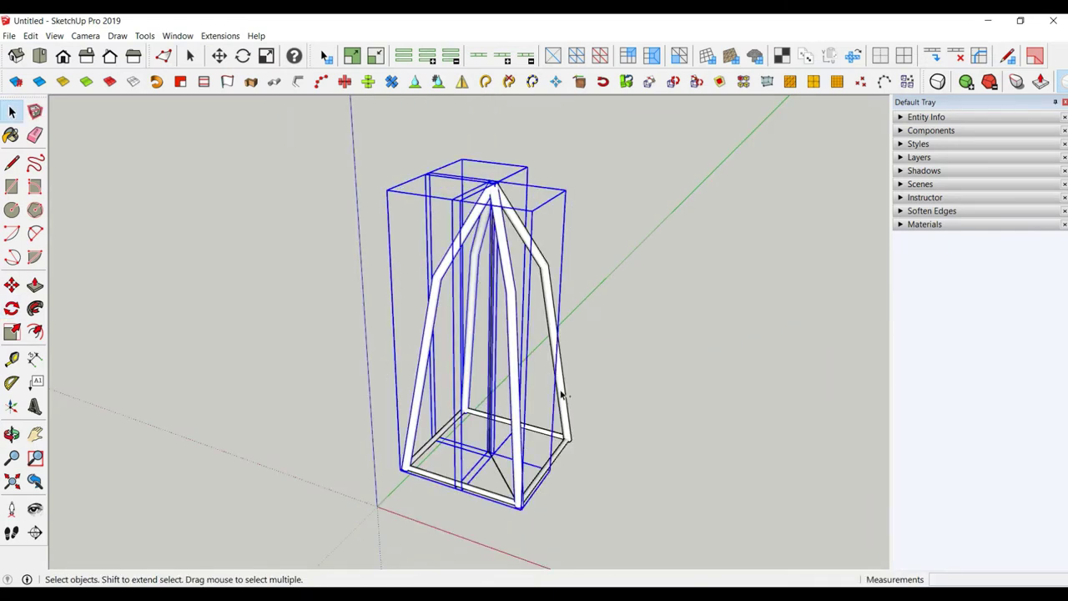
{"action": "left_click", "coordinate": [562, 394], "text": "shift"}
{"action": "right_click", "coordinate": [561, 397]}
{"action": "left_click", "coordinate": [604, 207]}
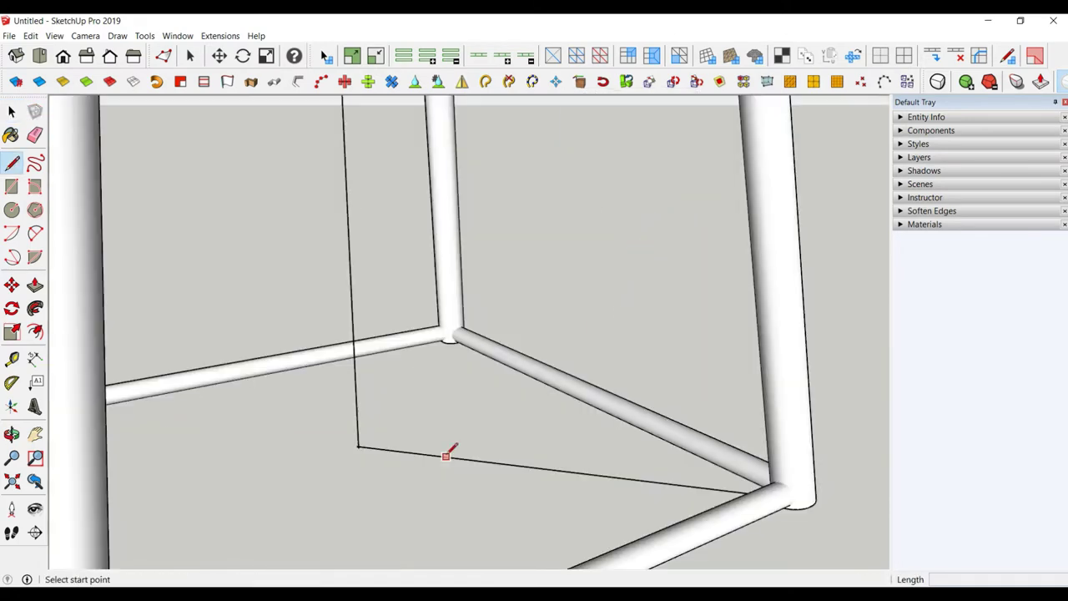
{"action": "left_click", "coordinate": [446, 456]}
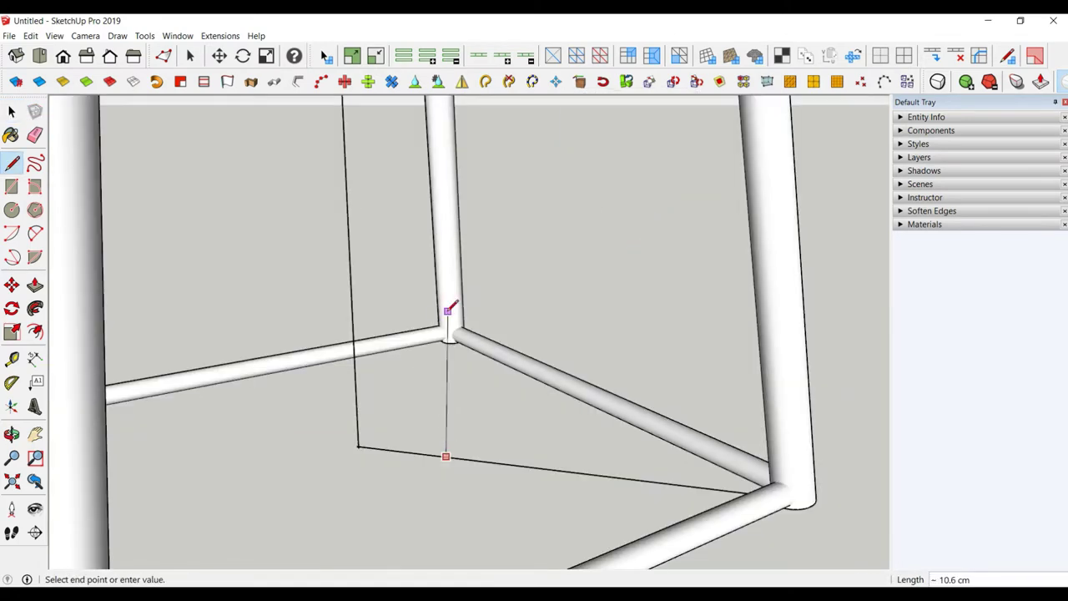
Draw a 4 cm vertical line at the base corner and place a guide through its top.
{"action": "middle_click_drag", "start_coordinate": [445, 350], "coordinate": [408, 298]}
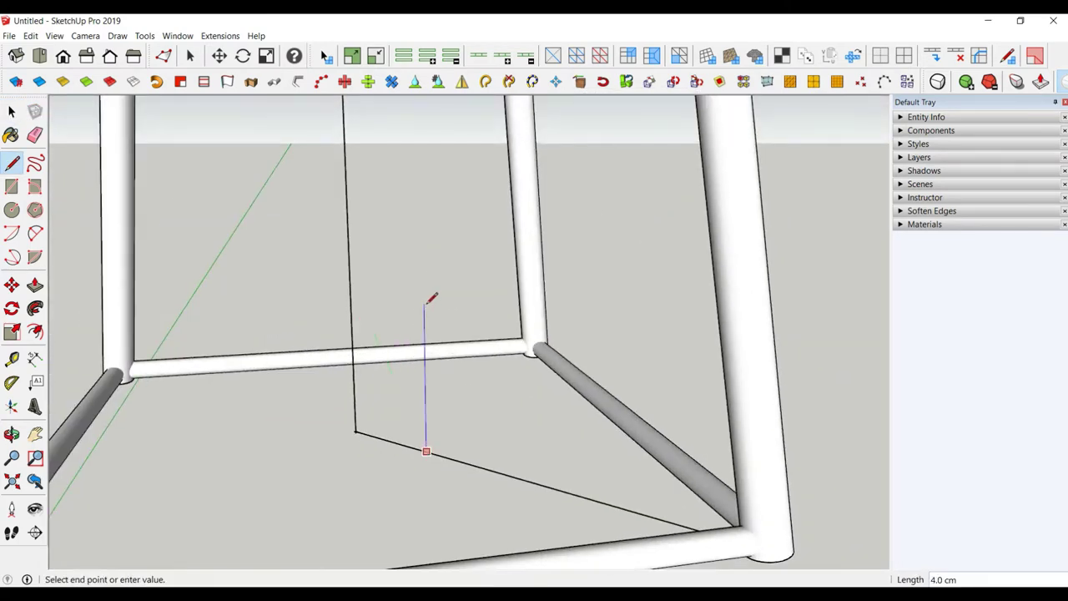
{"action": "left_click", "coordinate": [424, 292]}
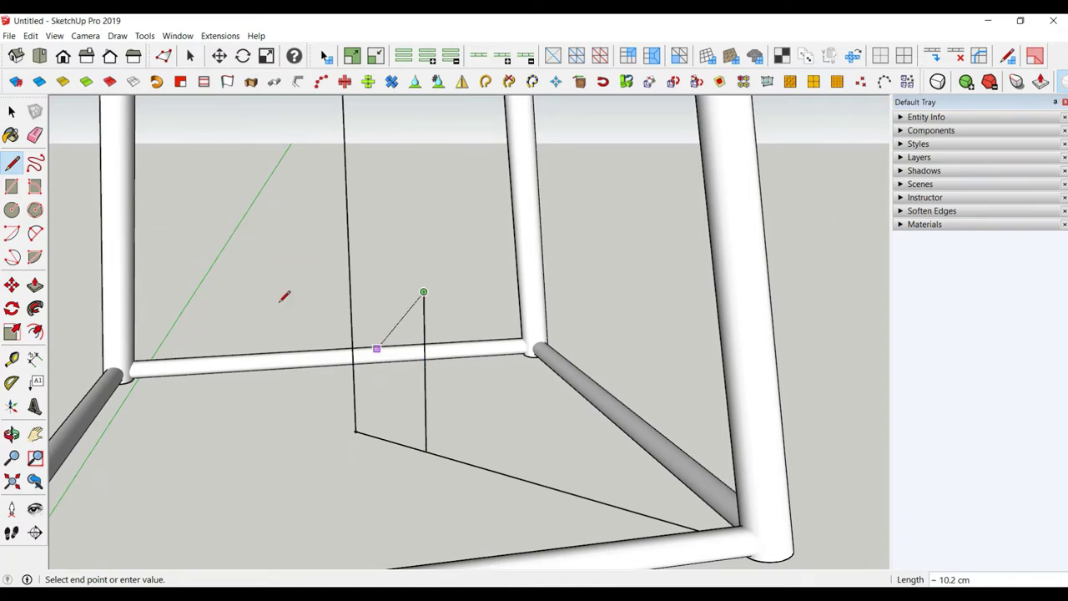
{"action": "left_click", "coordinate": [12, 358]}
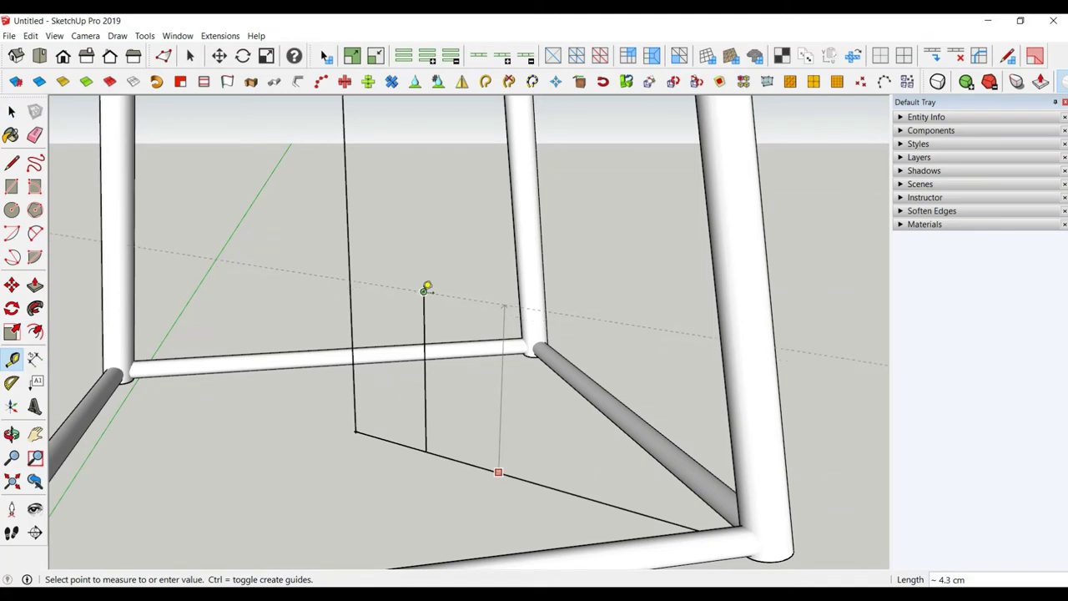
{"action": "left_click", "coordinate": [426, 289]}
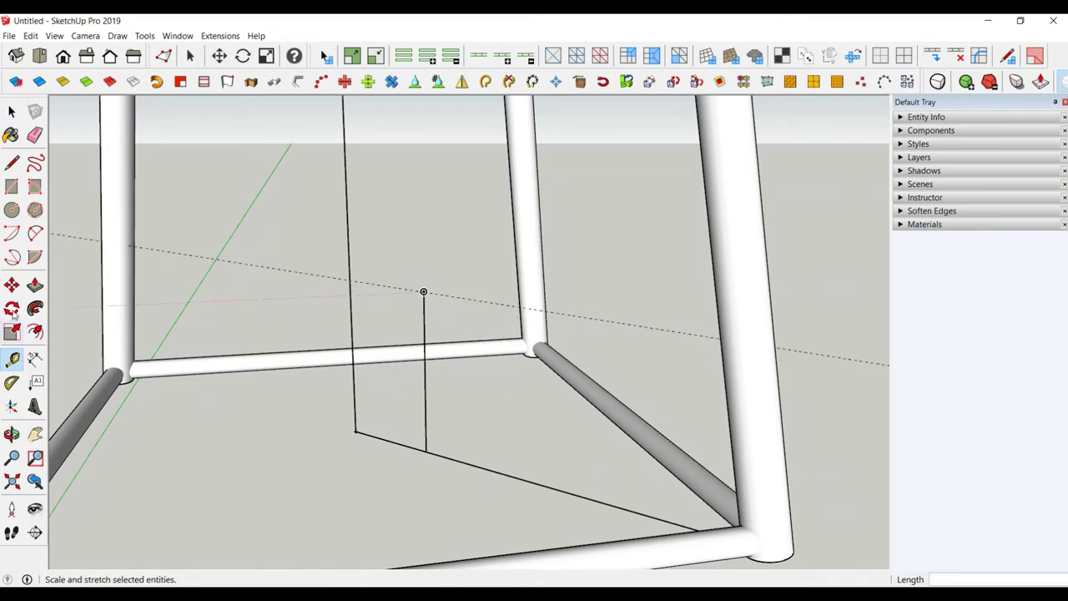
Draw lines from the vertical's top to the frame side and down to the base corner.
{"action": "left_click", "coordinate": [12, 164]}
{"action": "left_click", "coordinate": [424, 290]}
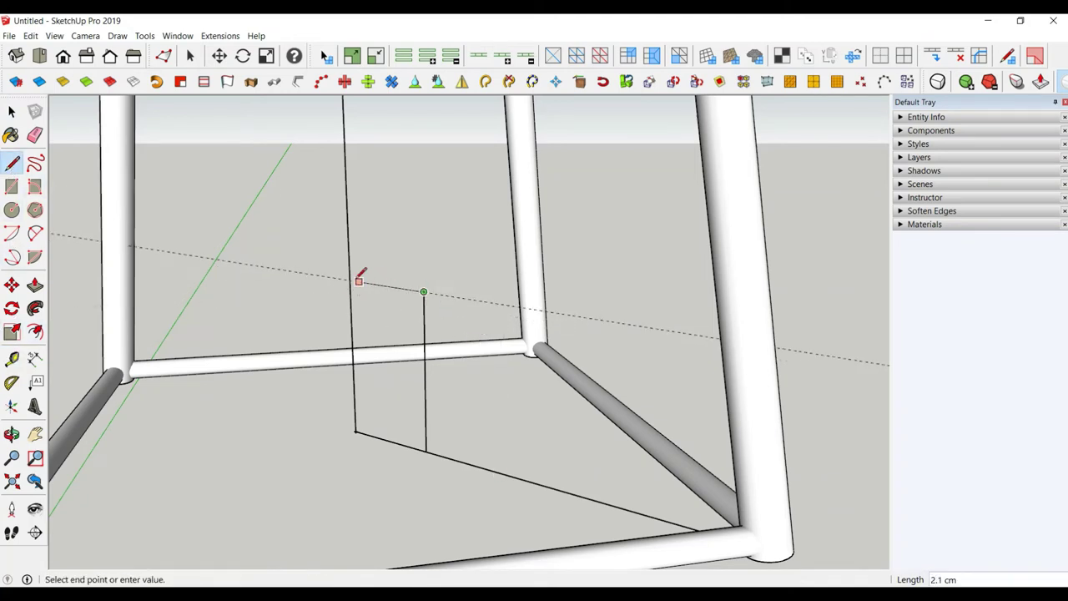
{"action": "left_click", "coordinate": [350, 277]}
{"action": "middle_click_drag", "start_coordinate": [417, 346], "coordinate": [579, 375]}
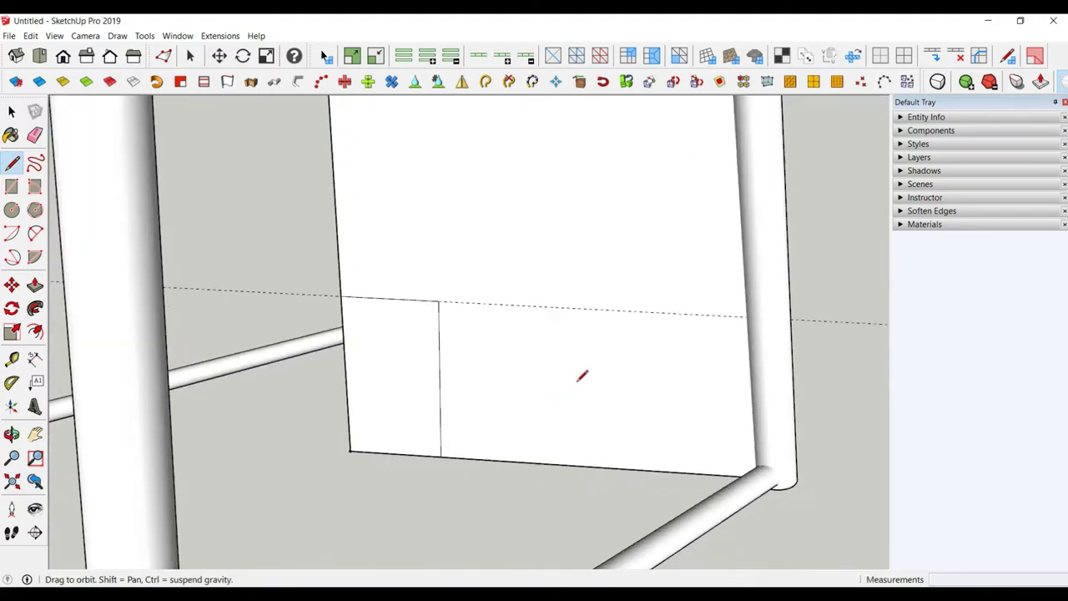
{"action": "left_click", "coordinate": [439, 299]}
{"action": "mouse_move", "coordinate": [439, 299]}
{"action": "middle_mouse_down"}
{"action": "mouse_move", "coordinate": [650, 459]}
{"action": "mouse_move", "coordinate": [656, 325]}
{"action": "mouse_move", "coordinate": [698, 567]}
{"action": "middle_mouse_up"}
{"action": "left_click", "coordinate": [645, 298]}
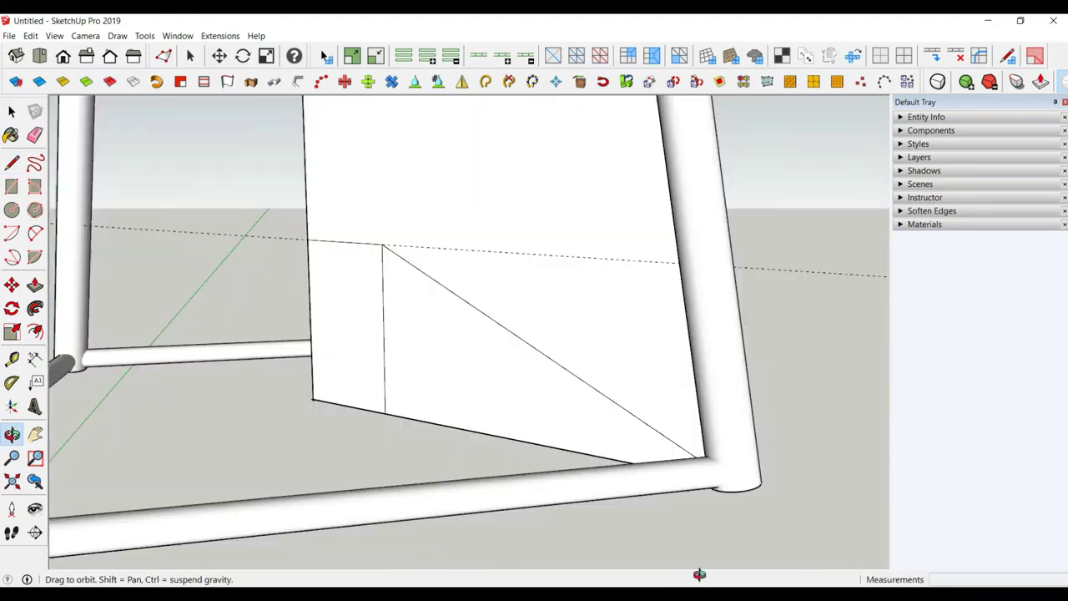
Delete the upper face, dividing vertical edge and lower face, leaving the bent path.
{"action": "left_click", "coordinate": [11, 111]}
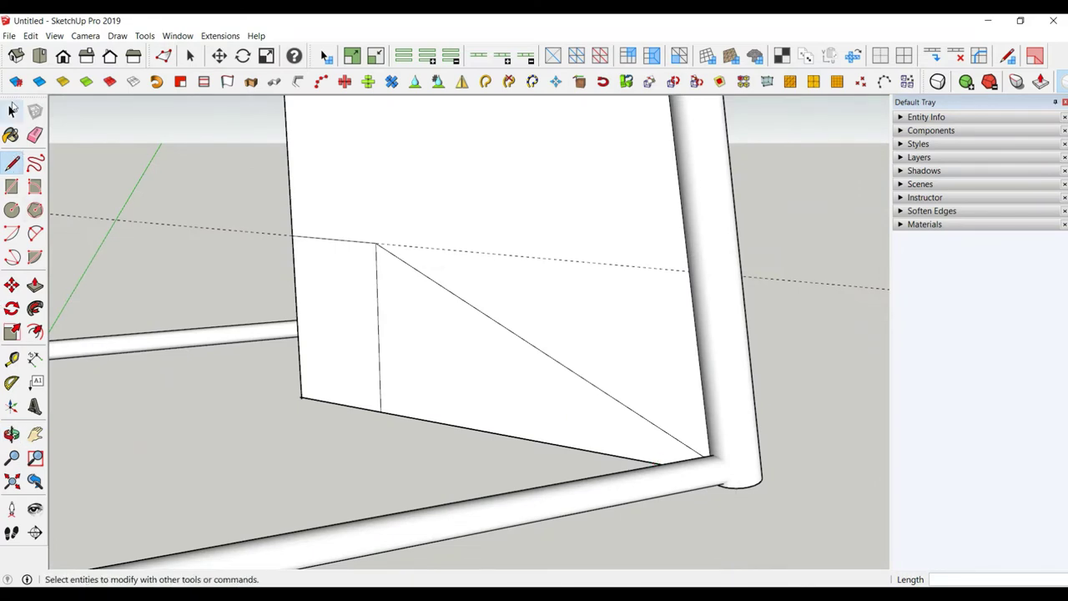
{"action": "left_click", "coordinate": [457, 136]}
{"action": "key", "text": "Delete"}
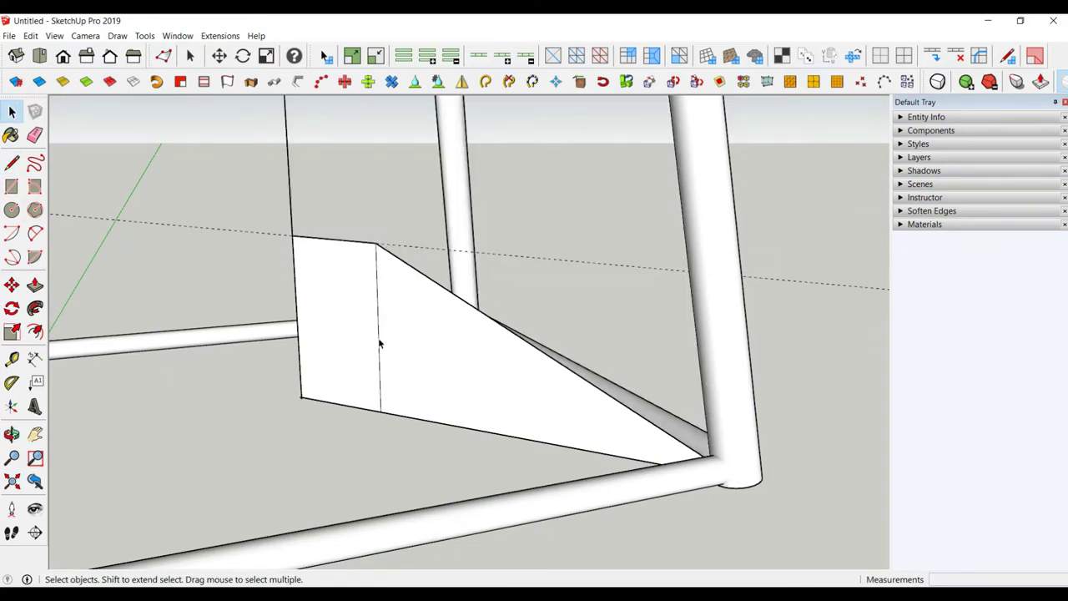
{"action": "left_click", "coordinate": [379, 342]}
{"action": "key", "text": "Delete"}
{"action": "left_click", "coordinate": [370, 340]}
{"action": "key", "text": "Delete"}
{"action": "mouse_move", "coordinate": [371, 340]}
{"action": "middle_mouse_down"}
{"action": "mouse_move", "coordinate": [390, 386]}
{"action": "mouse_move", "coordinate": [418, 328]}
{"action": "middle_mouse_up"}
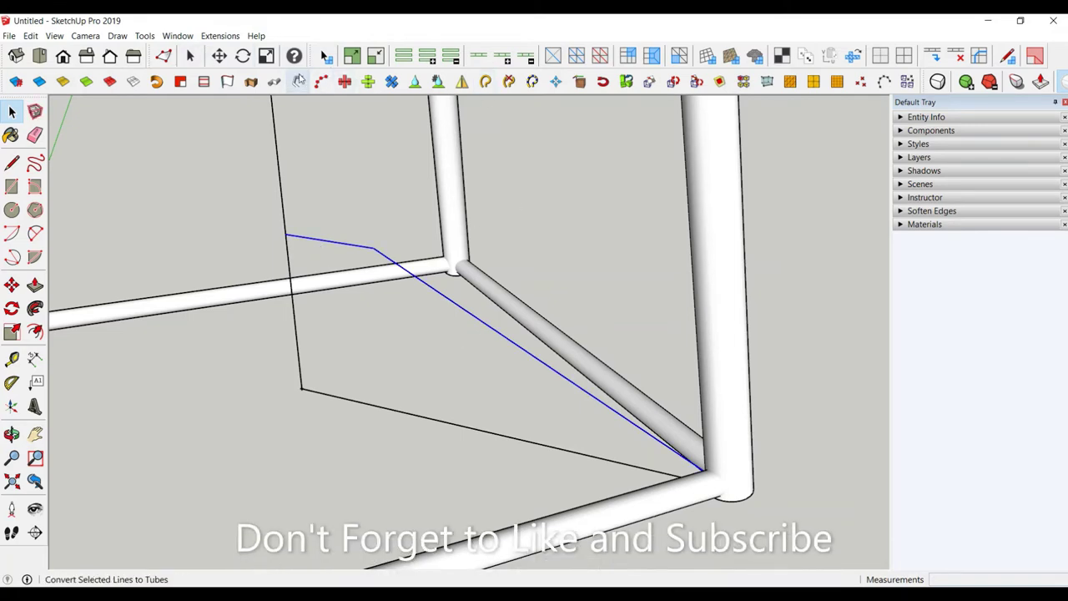
Convert the bent path into a tube brace and open its group for editing.
{"action": "left_click", "coordinate": [298, 81]}
{"action": "type", "text": "0.4"}
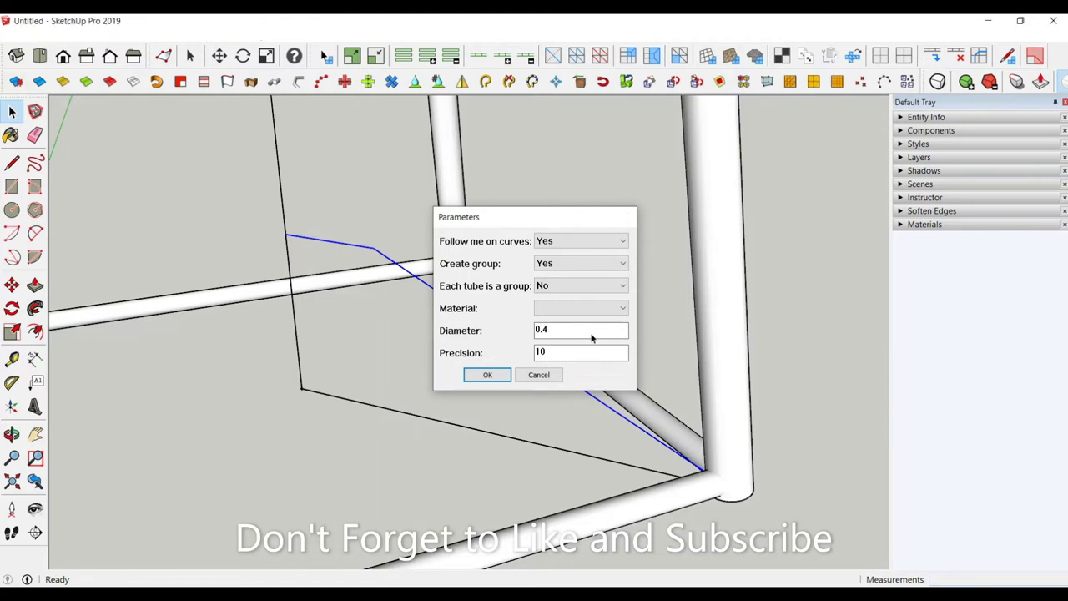
{"action": "key", "text": "Return"}
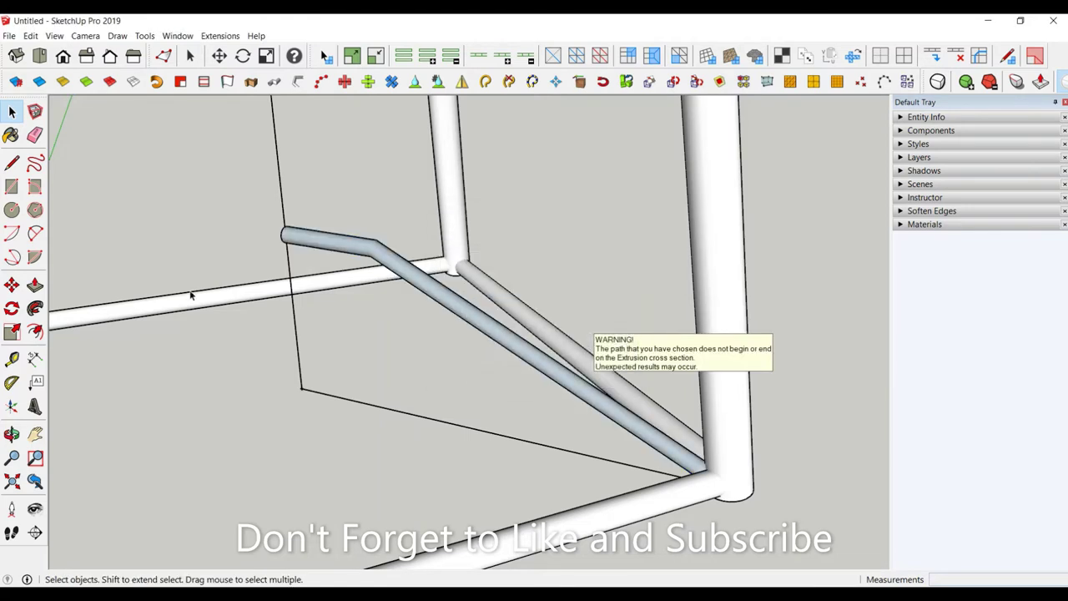
{"action": "right_click", "coordinate": [447, 299]}
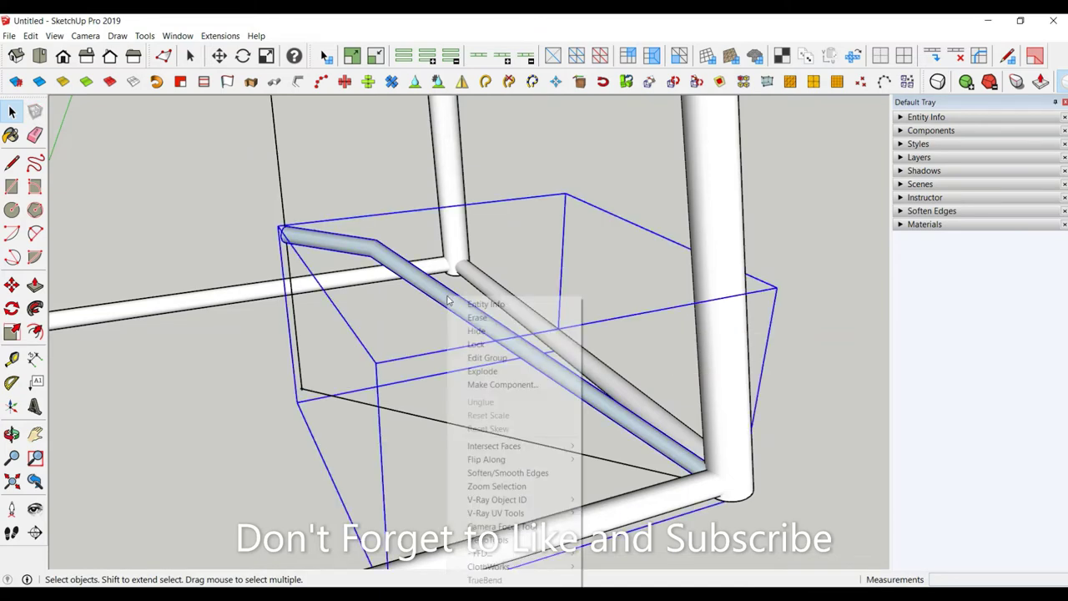
{"action": "double_click", "coordinate": [395, 261]}
Reverse the brace tube's faces outward and leave the group.
{"action": "mouse_move", "coordinate": [494, 446]}
{"action": "left_click", "coordinate": [395, 260]}
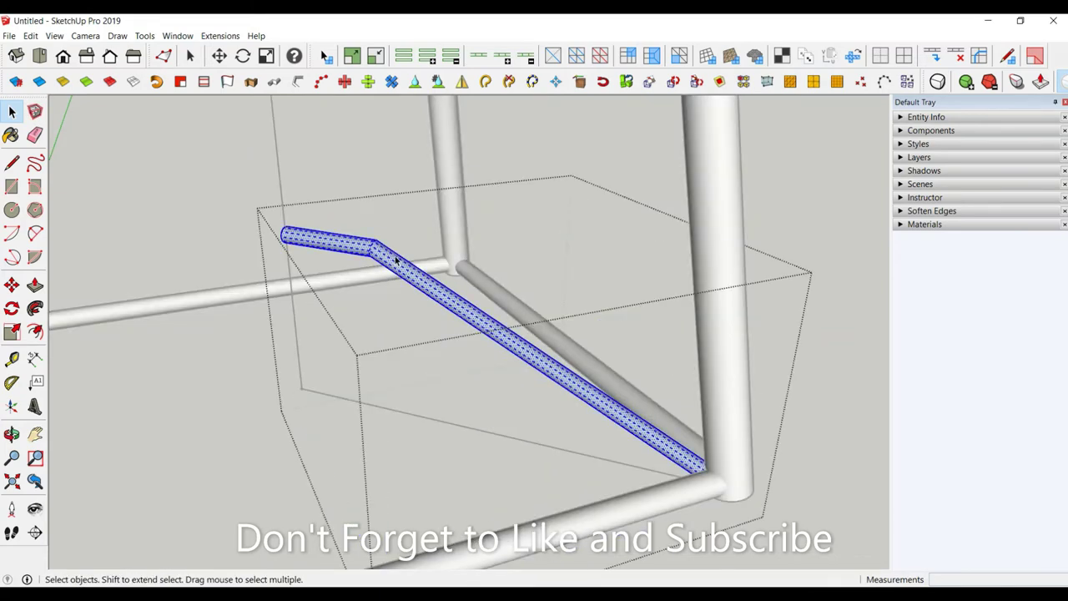
{"action": "right_click", "coordinate": [396, 258]}
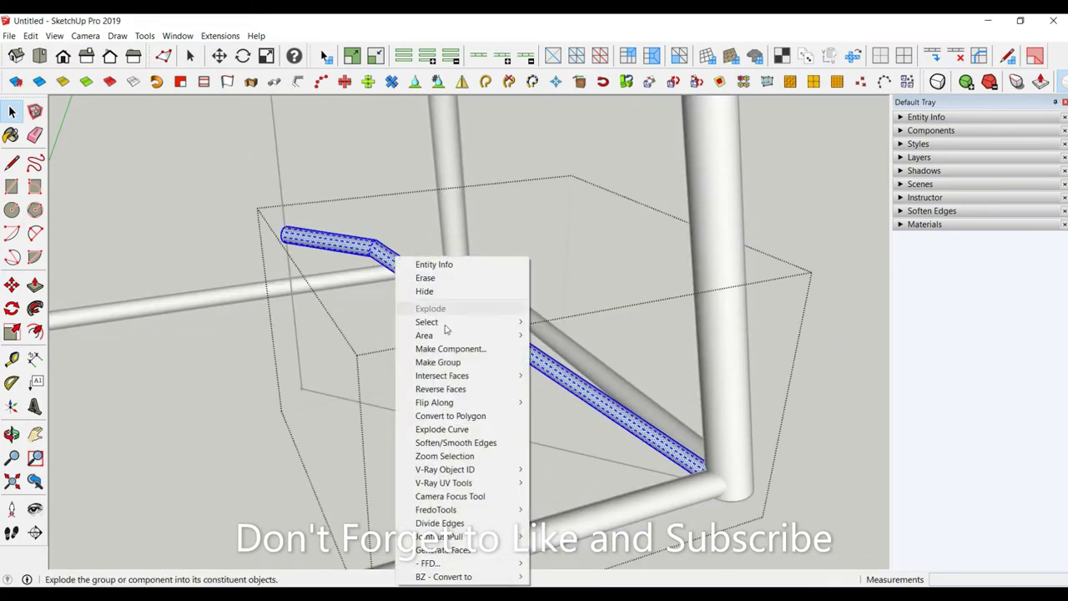
{"action": "left_click", "coordinate": [441, 389]}
{"action": "left_click", "coordinate": [355, 305]}
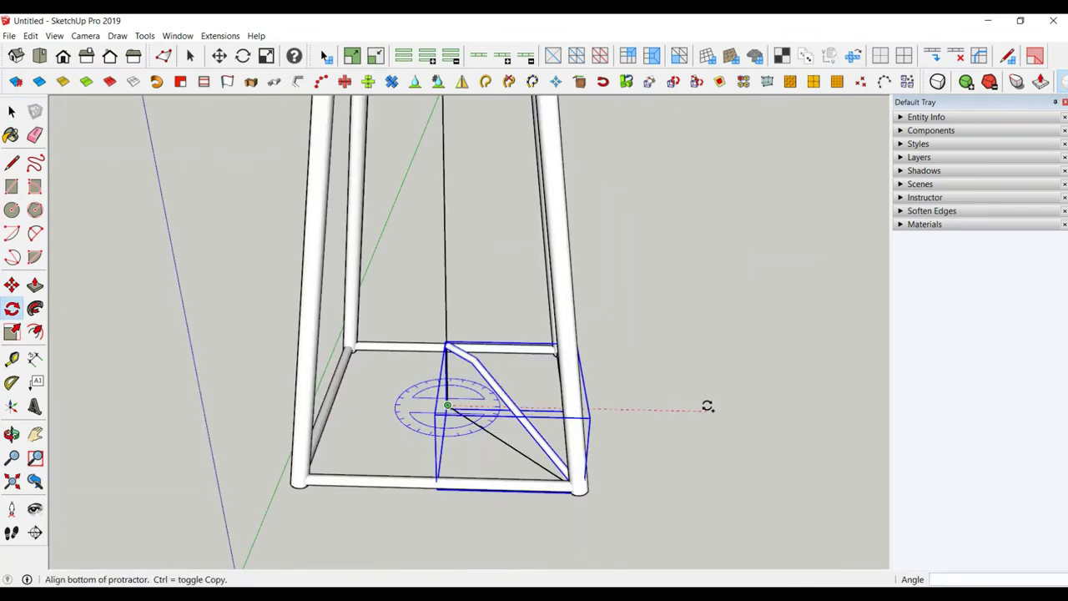
Rotate-copy the brace 90° and array three copies around the base.
{"action": "left_click", "coordinate": [706, 407]}
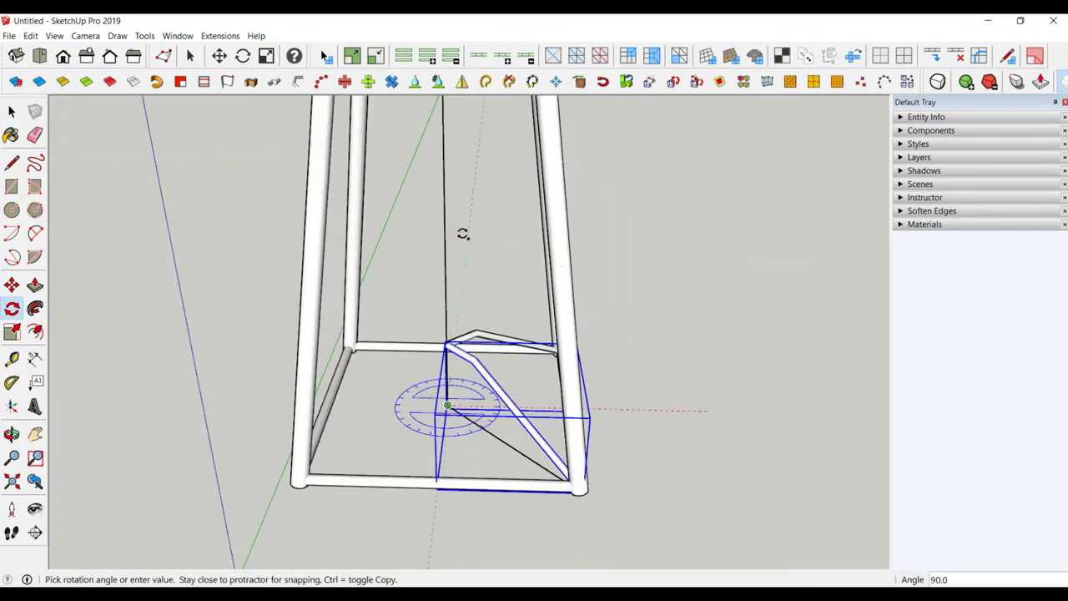
{"action": "left_click", "coordinate": [464, 235]}
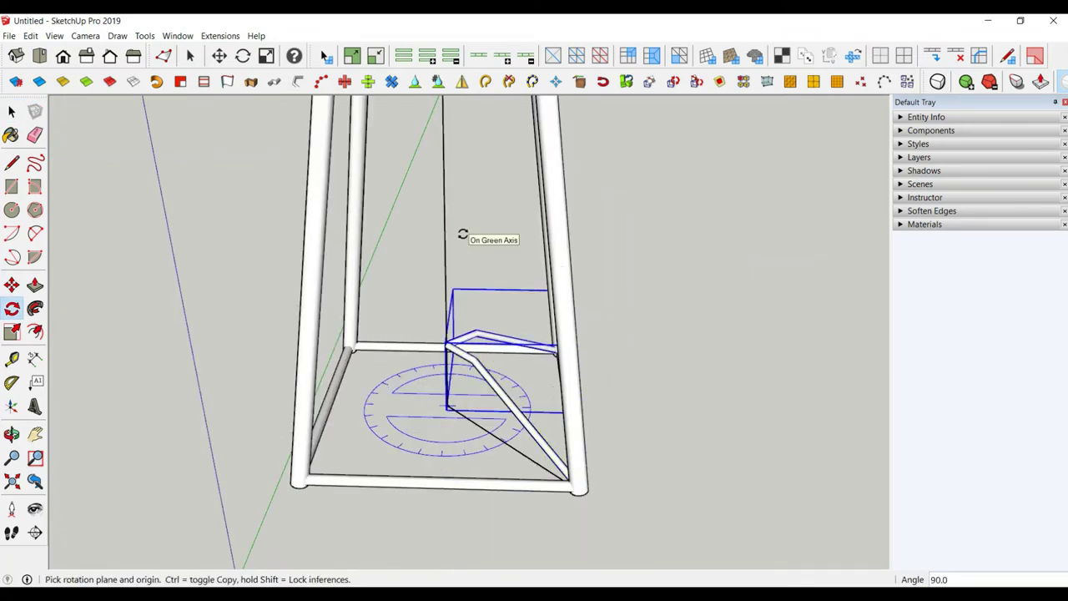
{"action": "type", "text": "3*"}
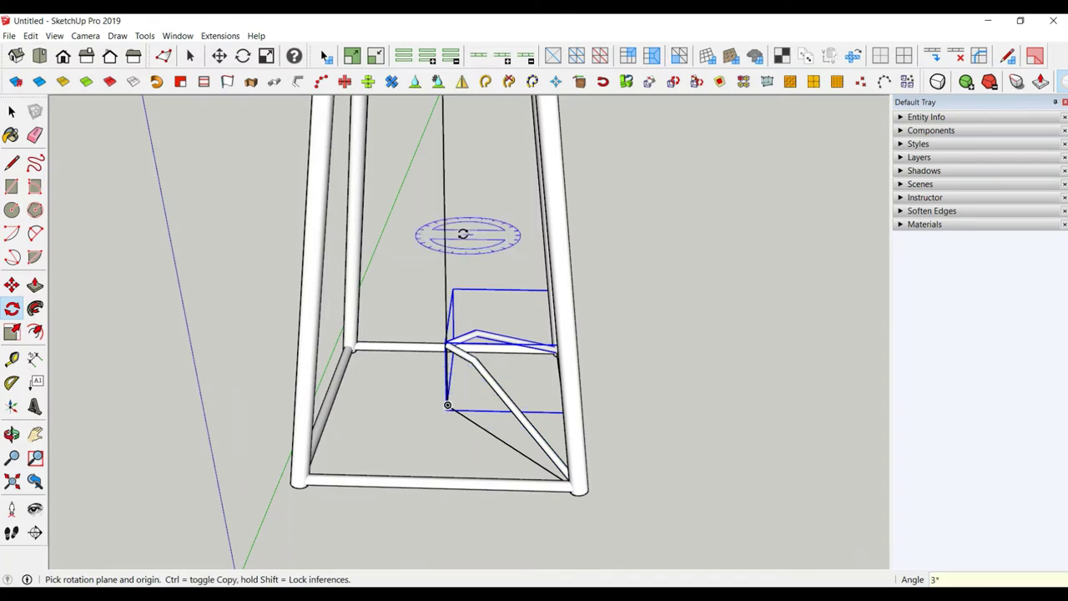
{"action": "key", "text": "Return"}
Select the whole bottom frame with its braces and make it a group.
{"action": "key", "text": "space"}
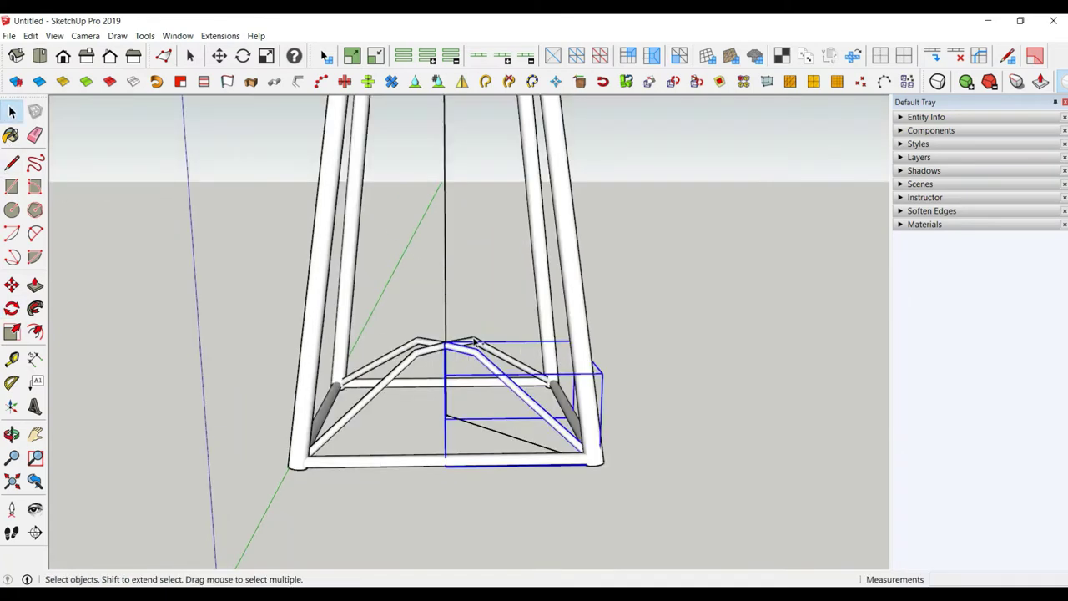
{"action": "middle_click_drag", "start_coordinate": [467, 283], "coordinate": [473, 342]}
{"action": "triple_click", "coordinate": [421, 343]}
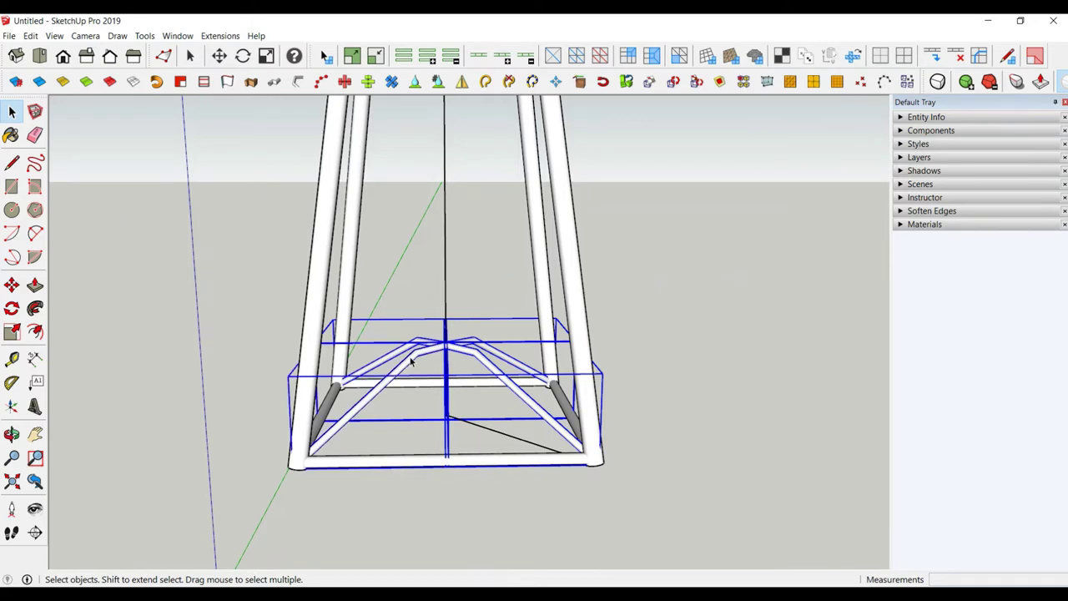
{"action": "right_click", "coordinate": [411, 359]}
{"action": "left_click", "coordinate": [469, 172]}
Draw a 5.2 cm radius circle centred on the crossbar junction.
{"action": "key", "text": "c"}
{"action": "scroll", "coordinate": [522, 337], "scroll_direction": "down", "scroll_amount": 2}
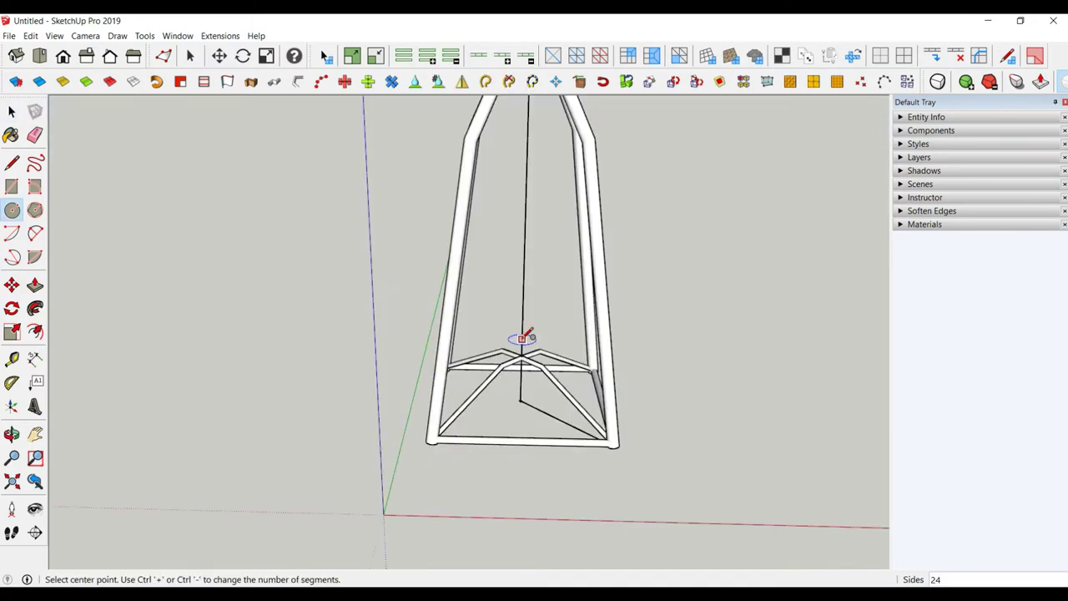
{"action": "left_click", "coordinate": [522, 338]}
{"action": "type", "text": "5.2"}
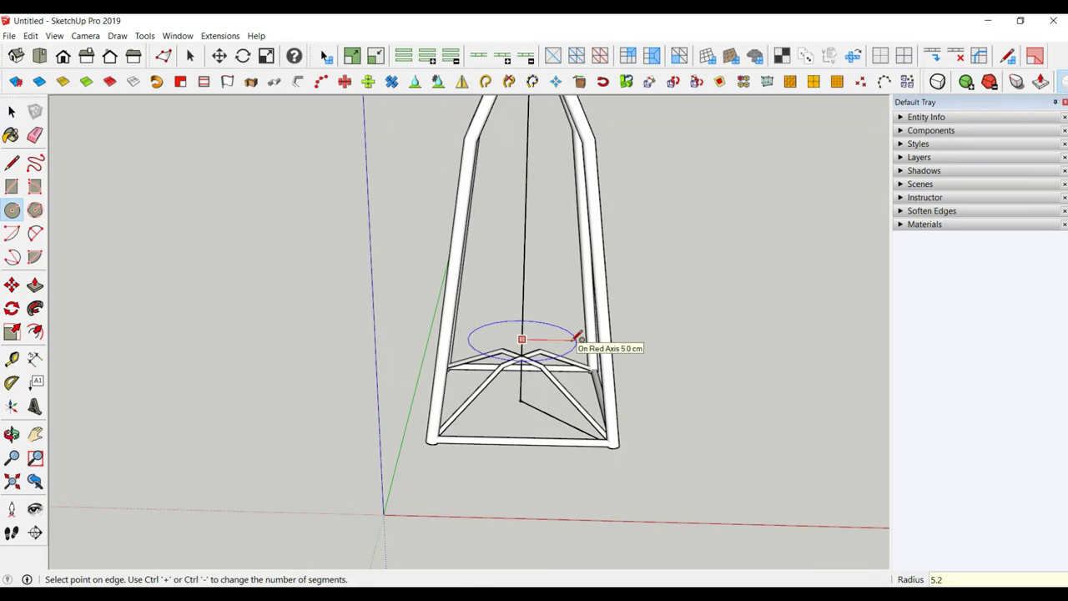
{"action": "key", "text": "Return"}
{"action": "scroll", "coordinate": [555, 339], "scroll_direction": "up", "scroll_amount": 2}
{"action": "left_click", "coordinate": [12, 114]}
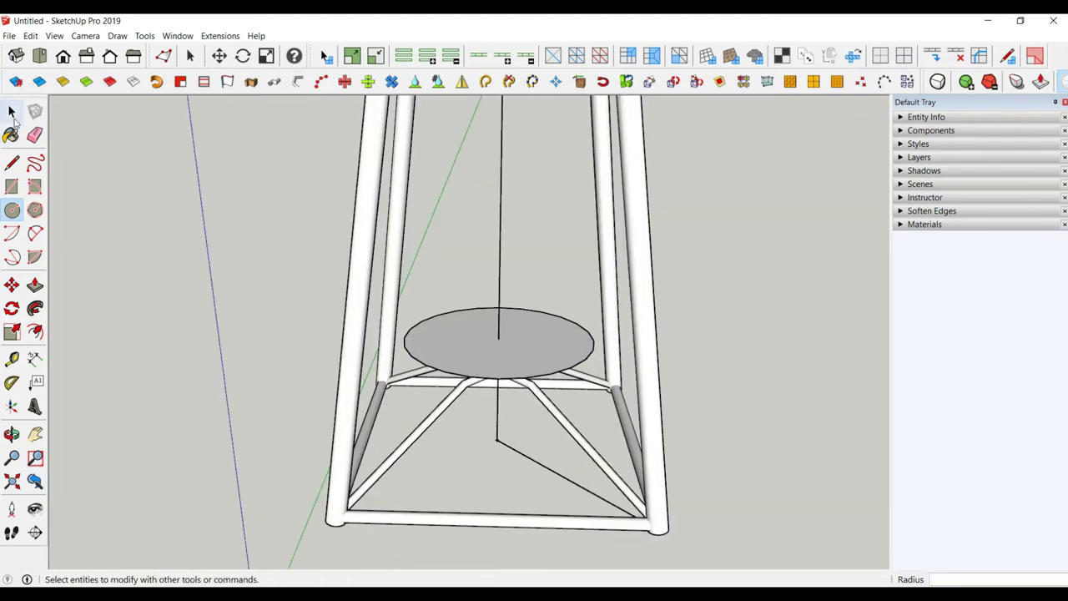
{"action": "scroll", "coordinate": [521, 367], "scroll_direction": "up", "scroll_amount": 2}
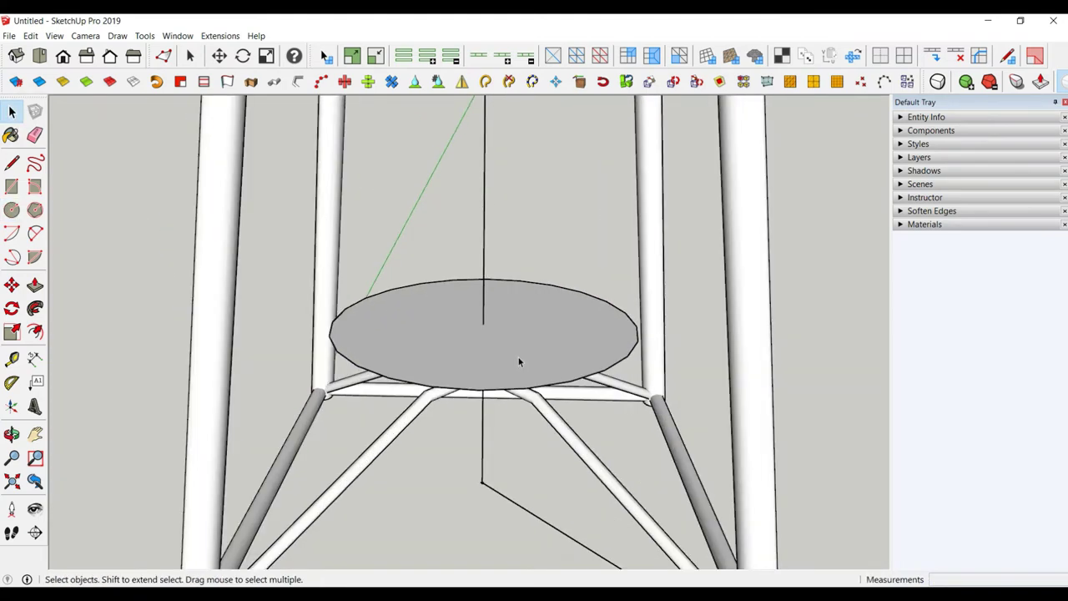
Offset the circle 0.5 inward and raise the outer ring 2 into a rim.
{"action": "left_click", "coordinate": [35, 332]}
{"action": "left_click", "coordinate": [354, 314]}
{"action": "type", "text": "0.5"}
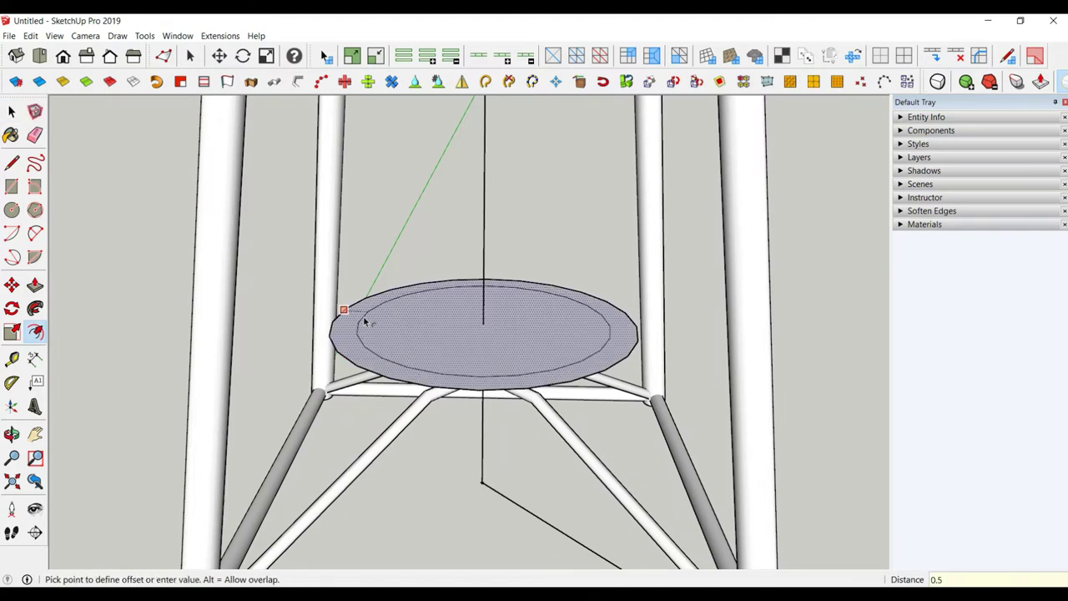
{"action": "key", "text": "Return"}
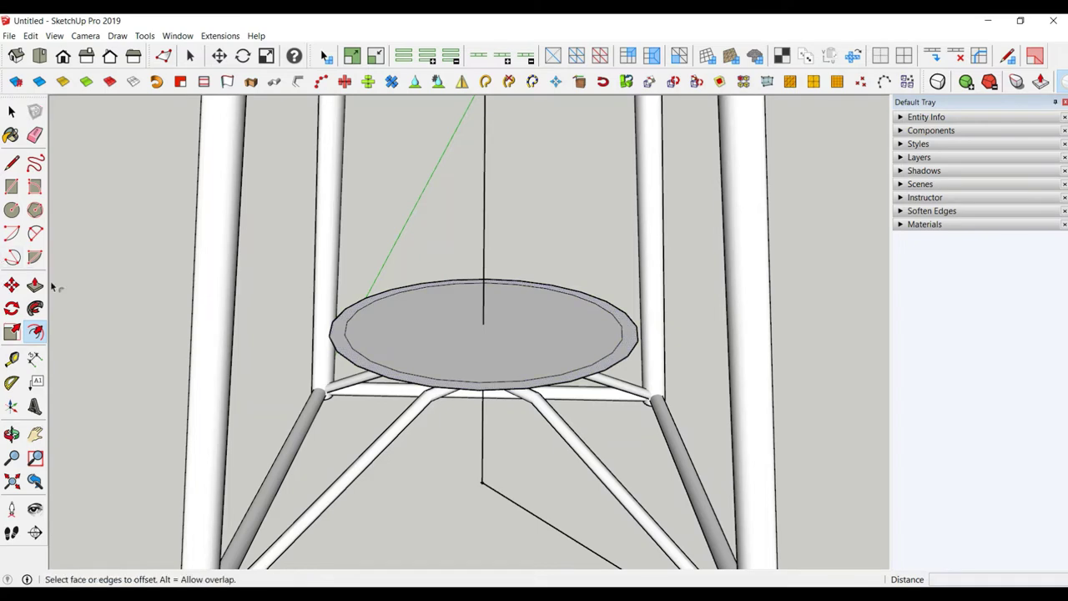
{"action": "left_click", "coordinate": [35, 285]}
{"action": "left_click", "coordinate": [434, 392]}
{"action": "type", "text": "2"}
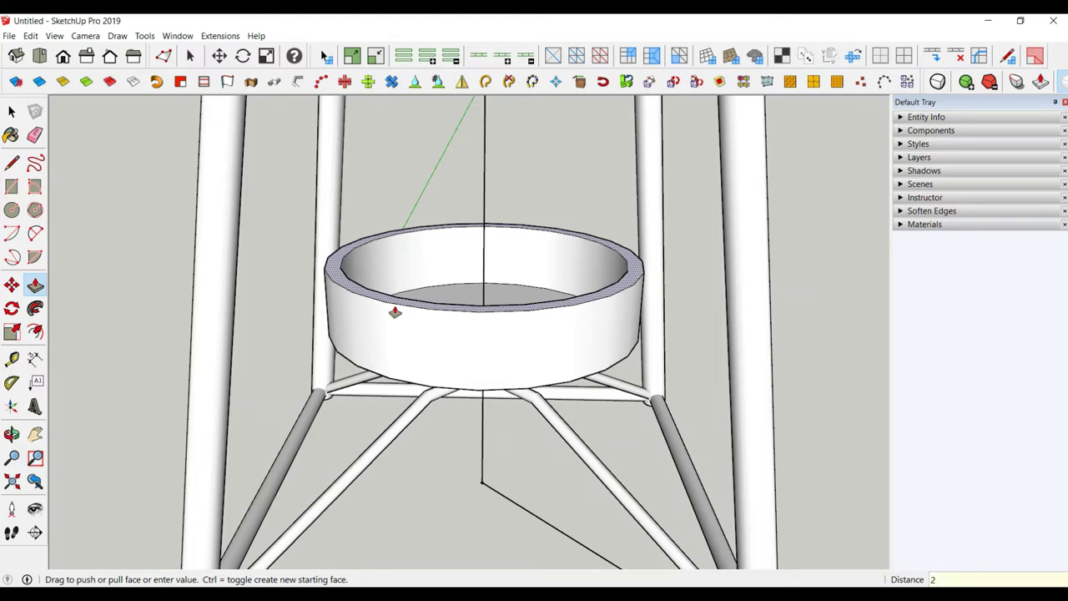
{"action": "key", "text": "Return"}
{"action": "middle_click_drag", "start_coordinate": [396, 305], "coordinate": [443, 312]}
Push the inner floor down 0.5 cm and select the whole tray.
{"action": "left_click", "coordinate": [442, 309]}
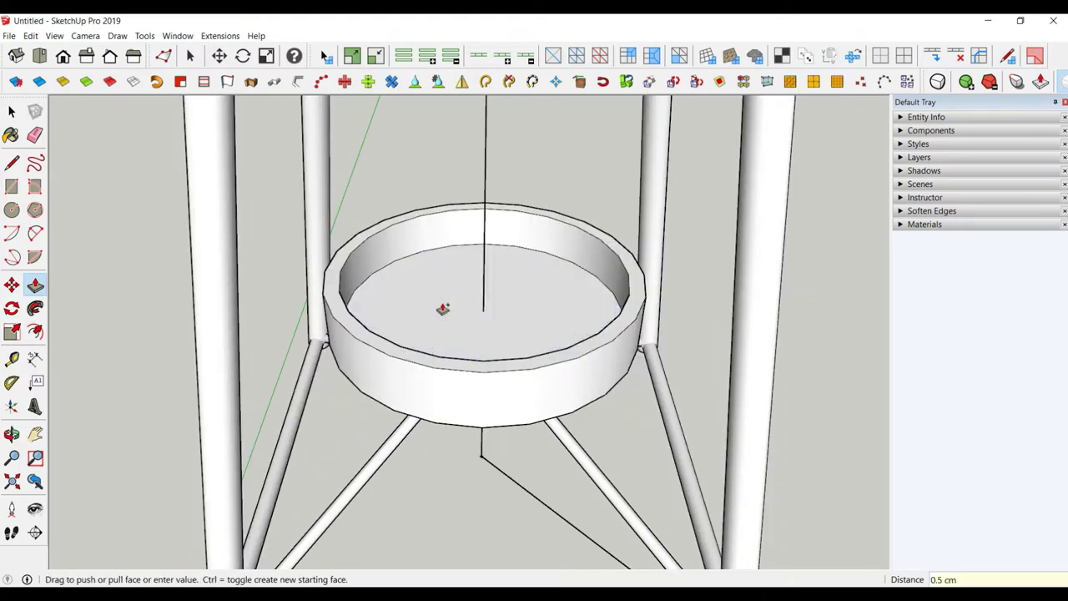
{"action": "middle_click_drag", "start_coordinate": [442, 309], "coordinate": [482, 369]}
{"action": "key", "text": "space"}
{"action": "triple_click", "coordinate": [482, 370]}
Group the tray into a single object.
{"action": "right_click", "coordinate": [482, 369]}
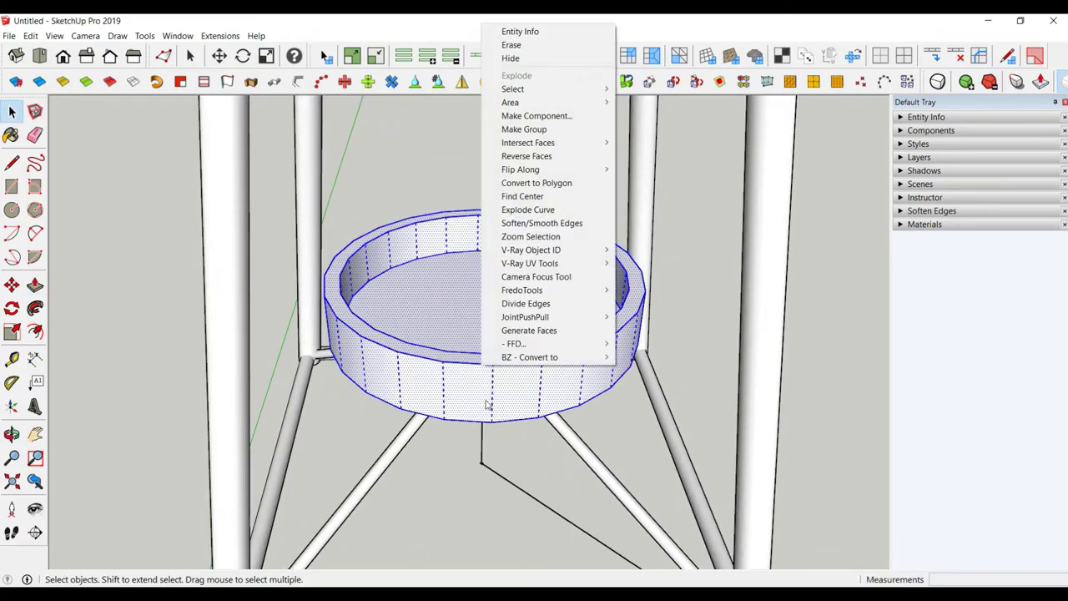
{"action": "left_click", "coordinate": [538, 133]}
{"action": "middle_click_drag", "start_coordinate": [568, 211], "coordinate": [476, 334]}
Draw a 4.5 circle at the tray centre and offset it inward.
{"action": "key", "text": "c"}
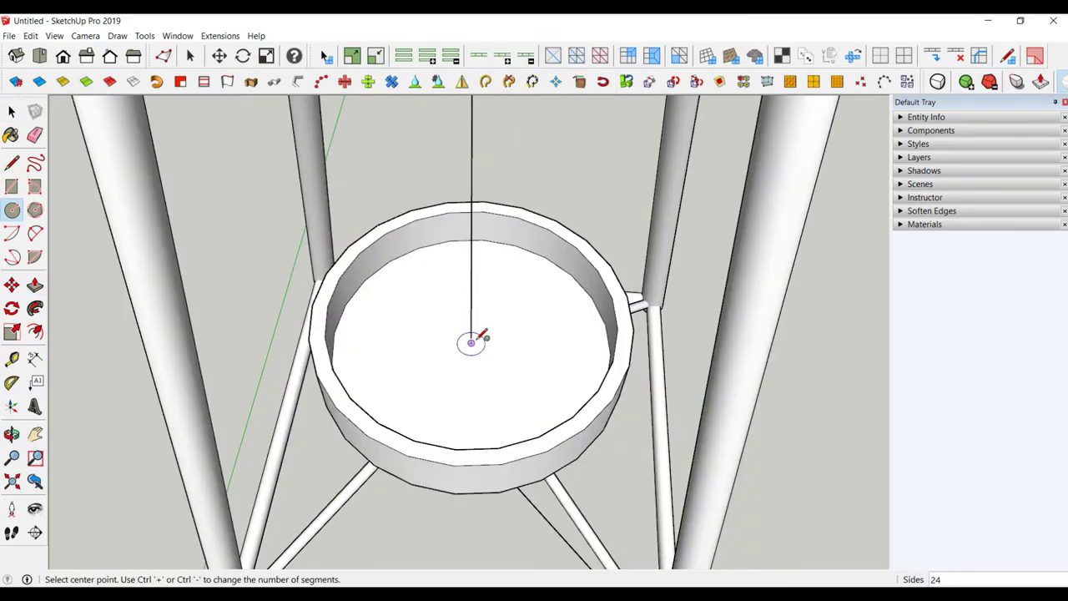
{"action": "left_click", "coordinate": [471, 342]}
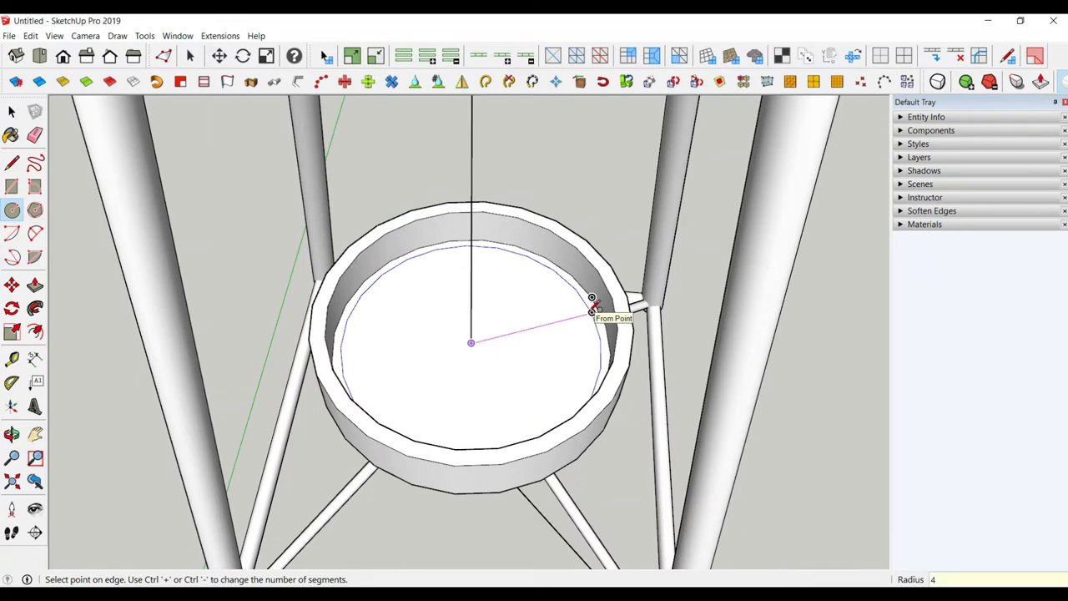
{"action": "left_click", "coordinate": [592, 310]}
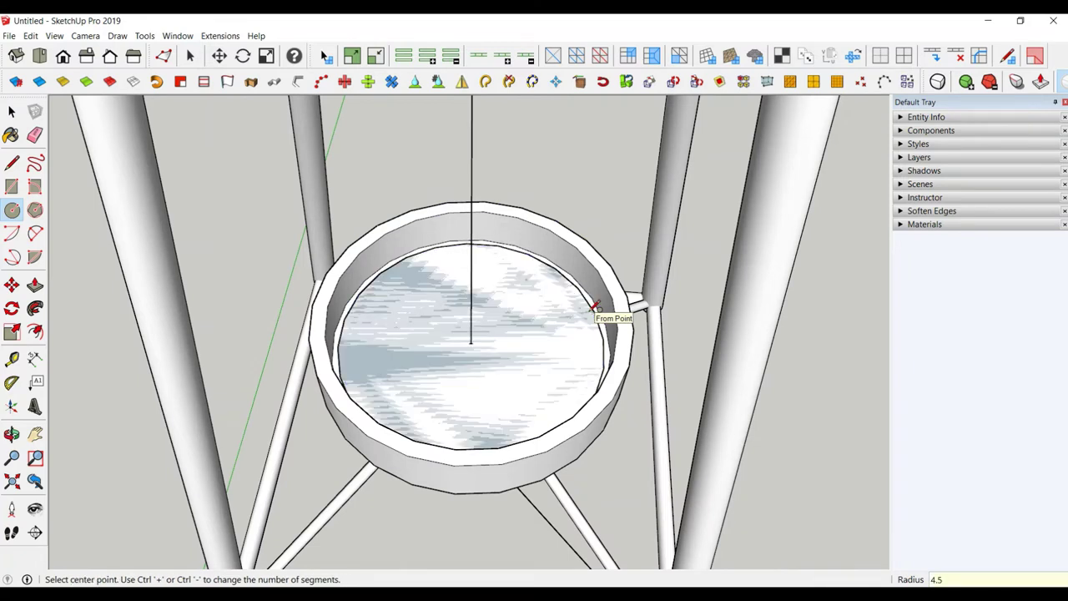
{"action": "left_click", "coordinate": [34, 332]}
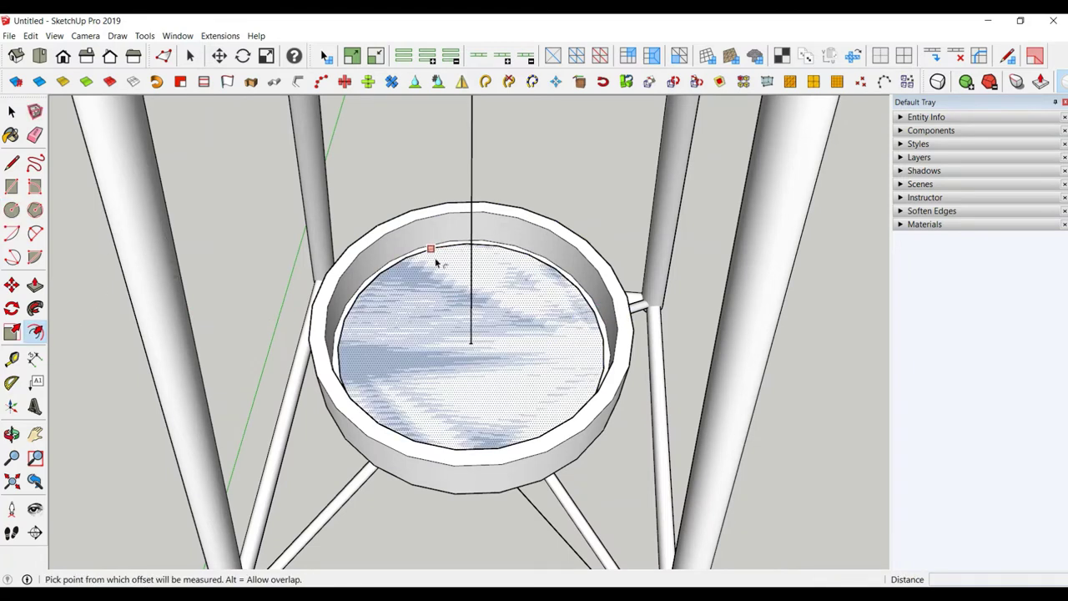
{"action": "left_click", "coordinate": [411, 272]}
{"action": "type", "text": "0.2"}
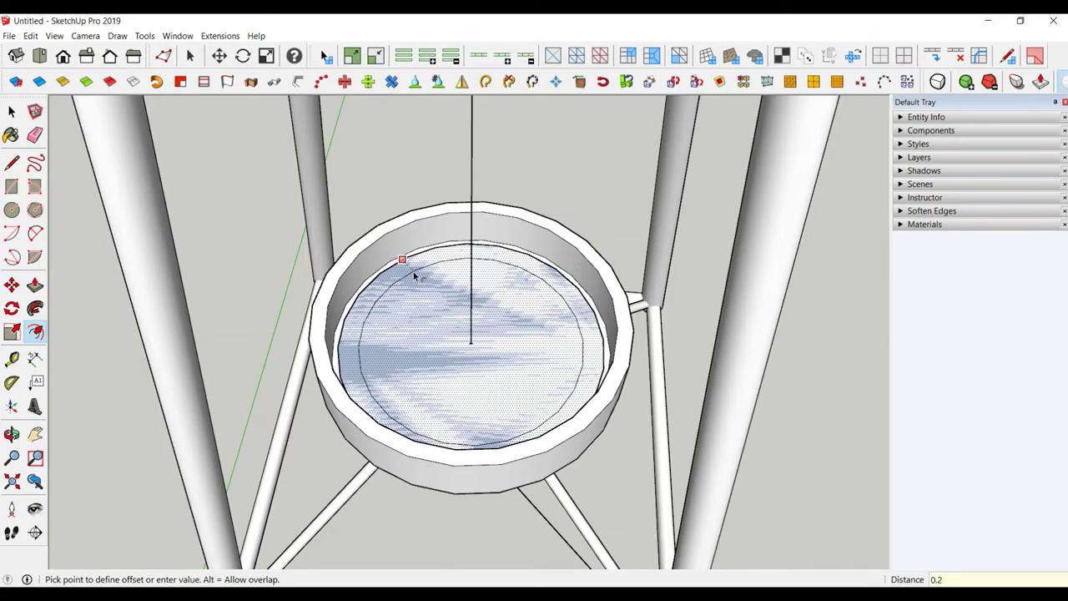
{"action": "left_click", "coordinate": [413, 271]}
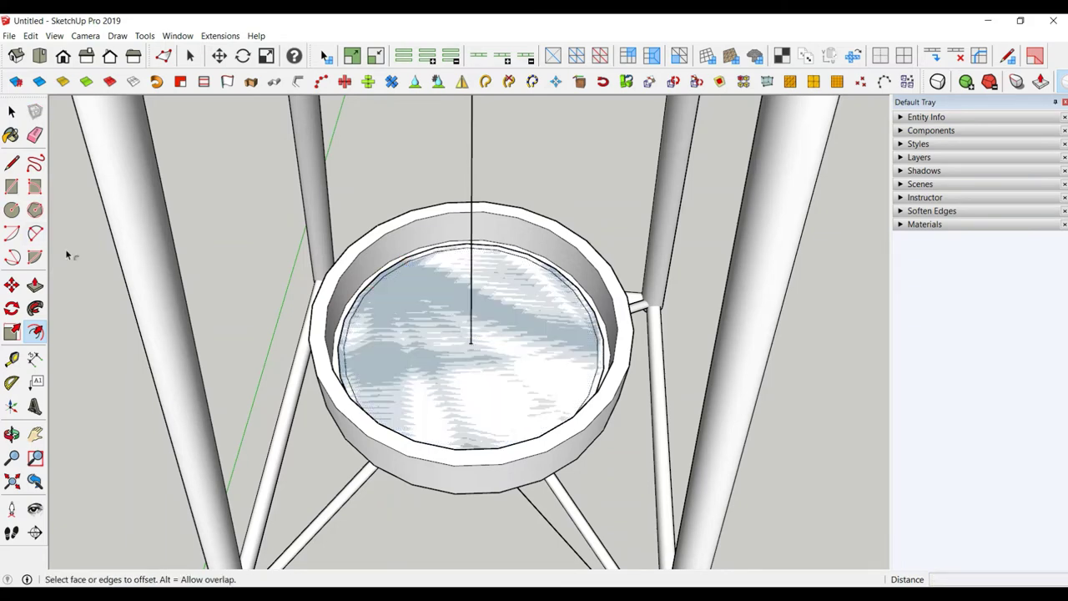
Push/Pull the pot circle up to 8.3 cm and select the resulting cylinder.
{"action": "left_click", "coordinate": [36, 286]}
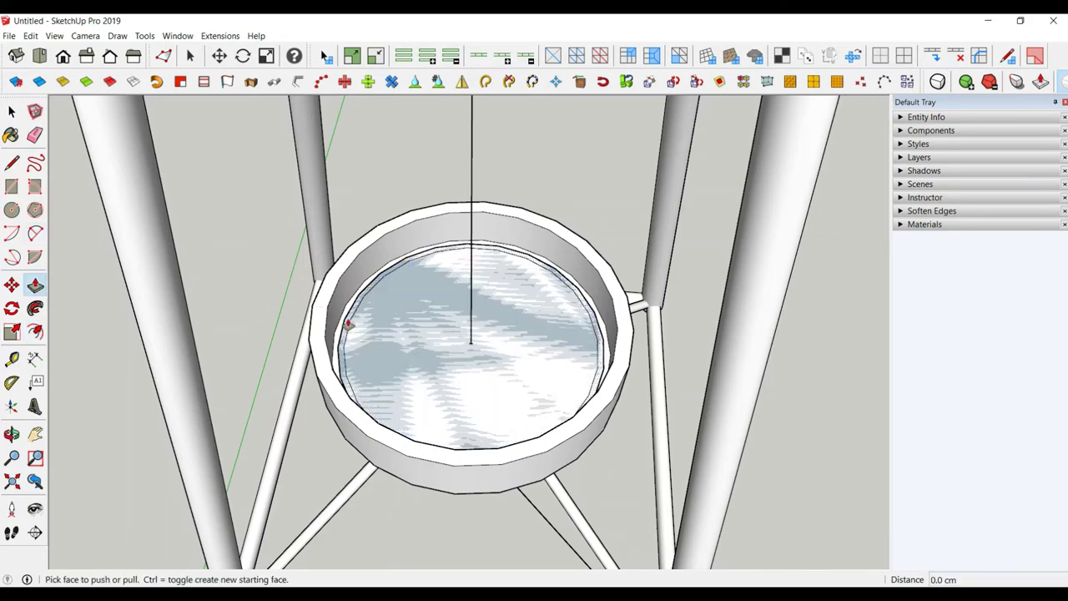
{"action": "scroll", "coordinate": [349, 323], "scroll_direction": "down", "scroll_amount": 5}
{"action": "mouse_move", "coordinate": [349, 301]}
{"action": "middle_mouse_down"}
{"action": "mouse_move", "coordinate": [383, 193]}
{"action": "mouse_move", "coordinate": [357, 178]}
{"action": "mouse_move", "coordinate": [343, 232]}
{"action": "middle_mouse_up"}
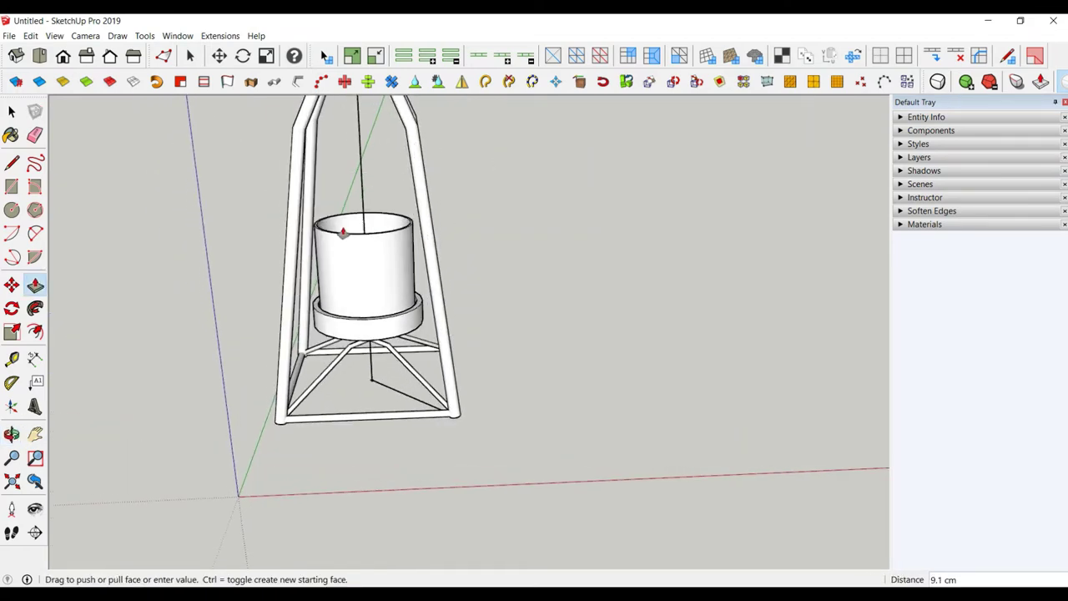
{"action": "left_click_drag", "start_coordinate": [342, 232], "coordinate": [342, 236]}
{"action": "left_click", "coordinate": [341, 236]}
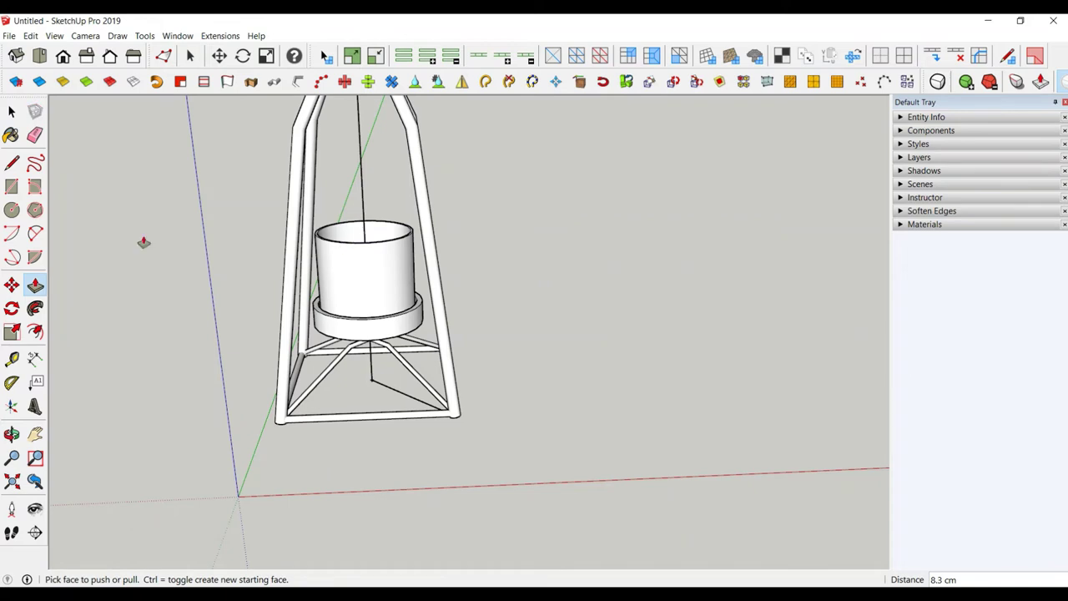
{"action": "key", "text": "space"}
{"action": "left_click", "coordinate": [350, 251]}
Make the pot cylinder its own group.
{"action": "right_click", "coordinate": [349, 247]}
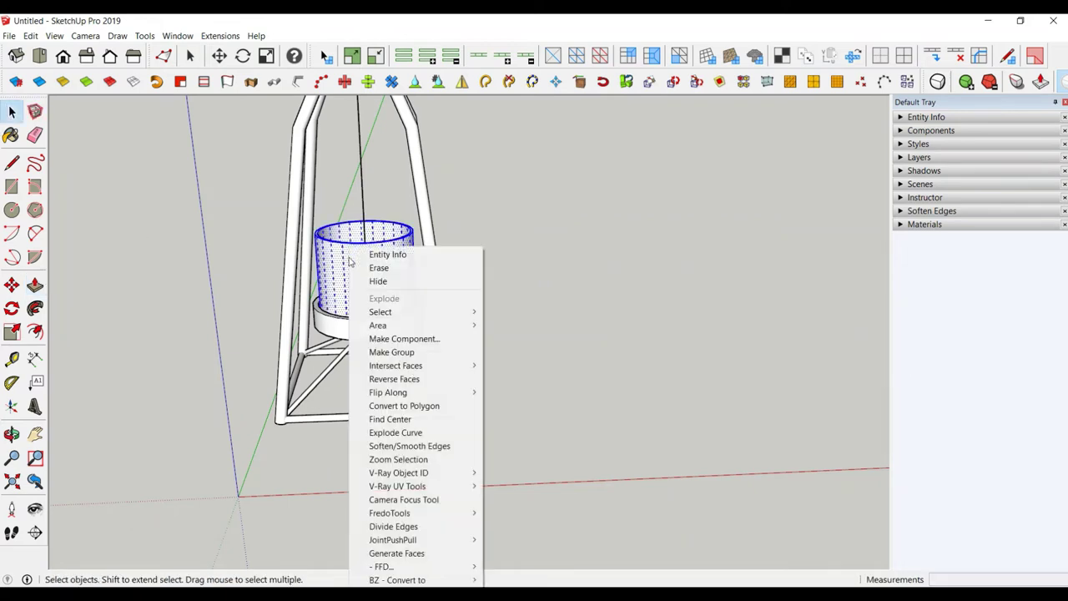
{"action": "left_click", "coordinate": [395, 355]}
{"action": "mouse_move", "coordinate": [396, 355]}
{"action": "middle_mouse_down"}
{"action": "mouse_move", "coordinate": [476, 460]}
{"action": "mouse_move", "coordinate": [329, 201]}
{"action": "mouse_move", "coordinate": [378, 332]}
{"action": "middle_mouse_up"}
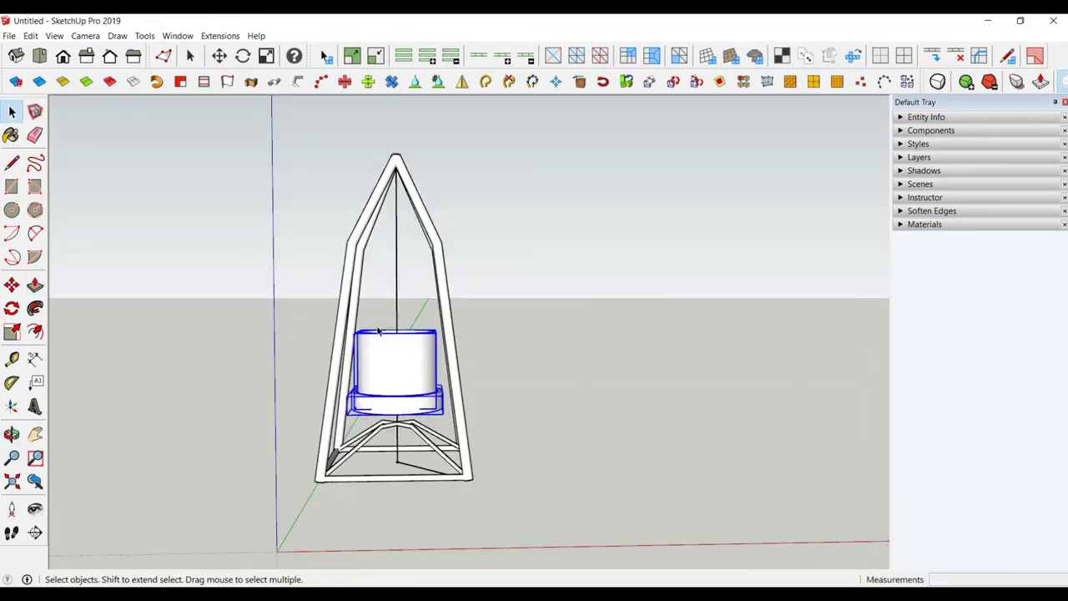
Start moving the pot by picking a base point on it.
{"action": "left_click", "coordinate": [12, 284]}
{"action": "scroll", "coordinate": [412, 409], "scroll_direction": "up", "scroll_amount": 3}
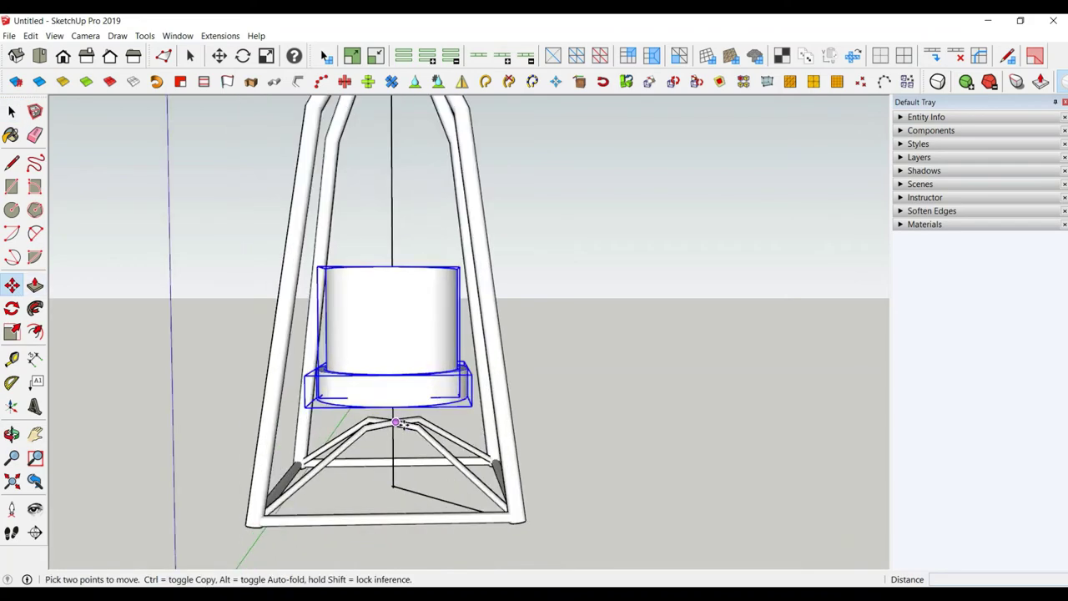
{"action": "scroll", "coordinate": [409, 401], "scroll_direction": "up", "scroll_amount": 3}
{"action": "middle_click_drag", "start_coordinate": [401, 392], "coordinate": [391, 347]}
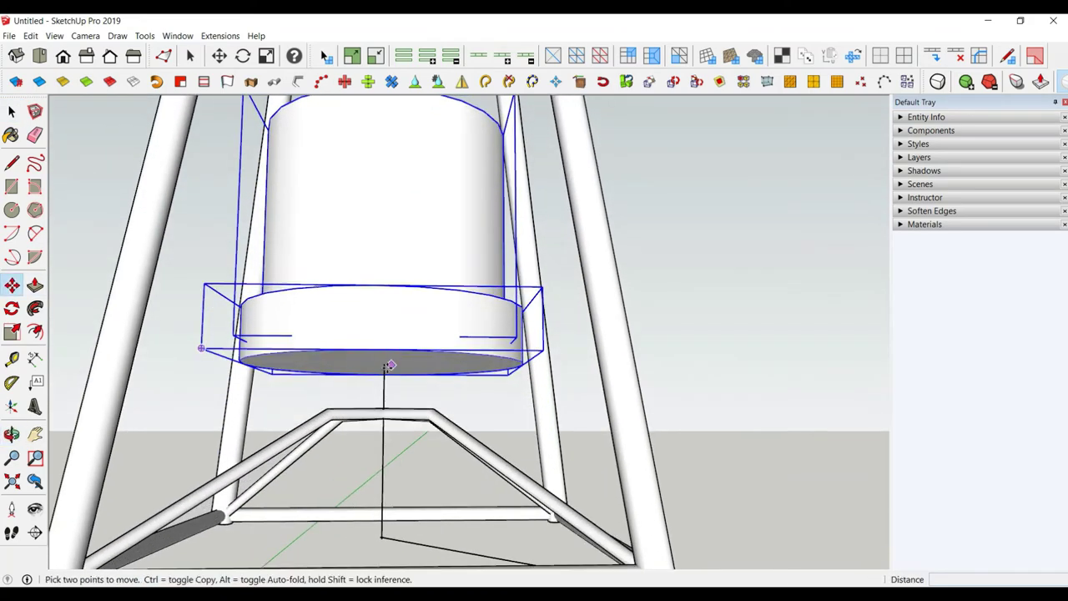
{"action": "left_click", "coordinate": [388, 365]}
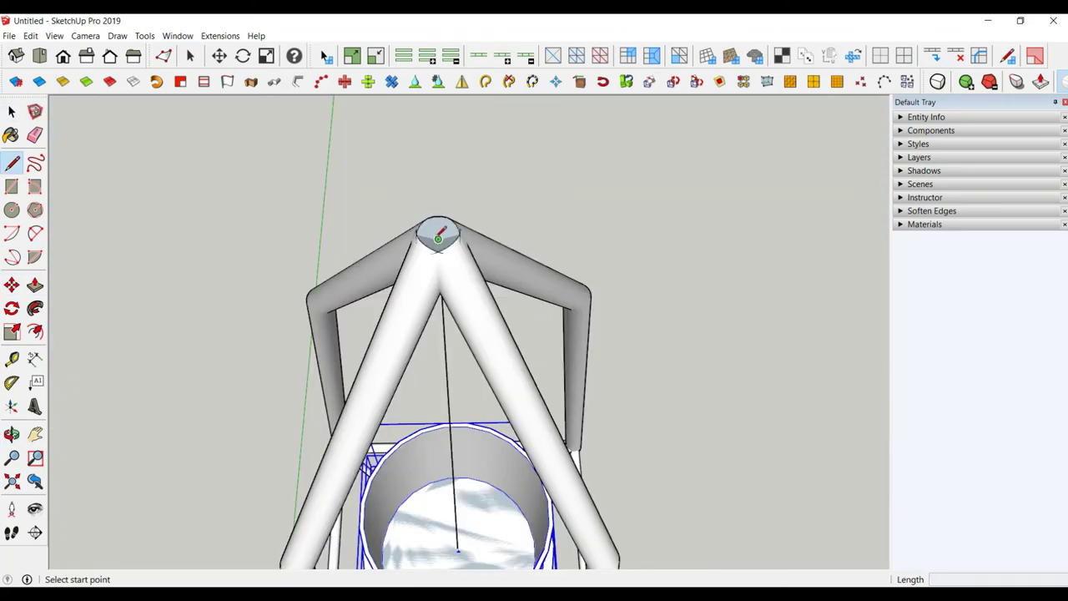
Draw a 25 cm vertical line rising from the stand's apex.
{"action": "left_click", "coordinate": [437, 239]}
{"action": "scroll", "coordinate": [489, 275], "scroll_direction": "down", "scroll_amount": 5}
{"action": "mouse_move", "coordinate": [489, 281]}
{"action": "middle_mouse_down"}
{"action": "mouse_move", "coordinate": [484, 176]}
{"action": "mouse_move", "coordinate": [506, 219]}
{"action": "middle_mouse_up"}
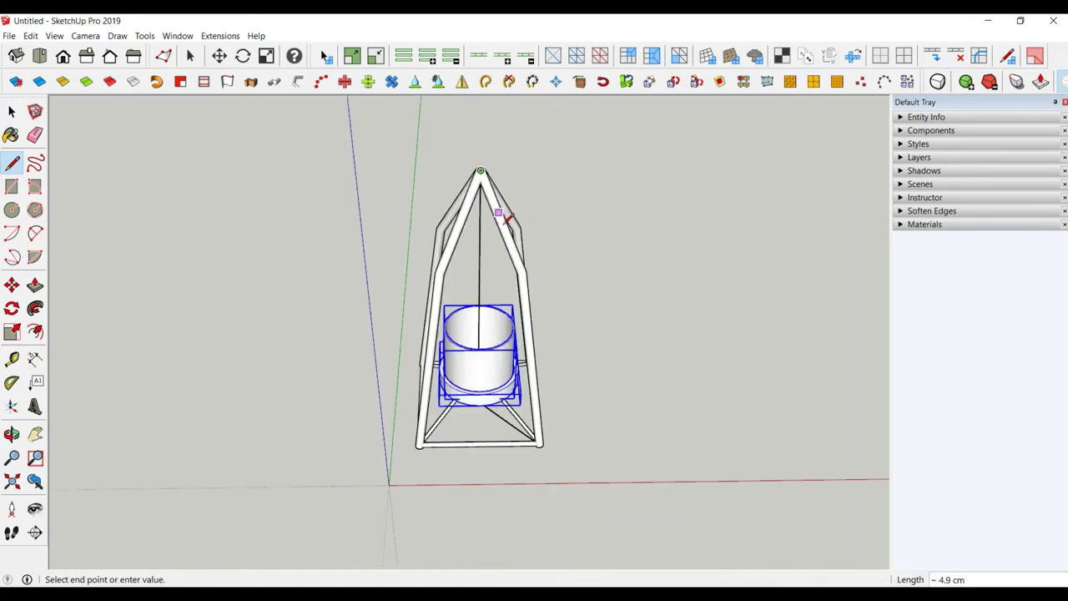
{"action": "scroll", "coordinate": [501, 201], "scroll_direction": "down", "scroll_amount": 3}
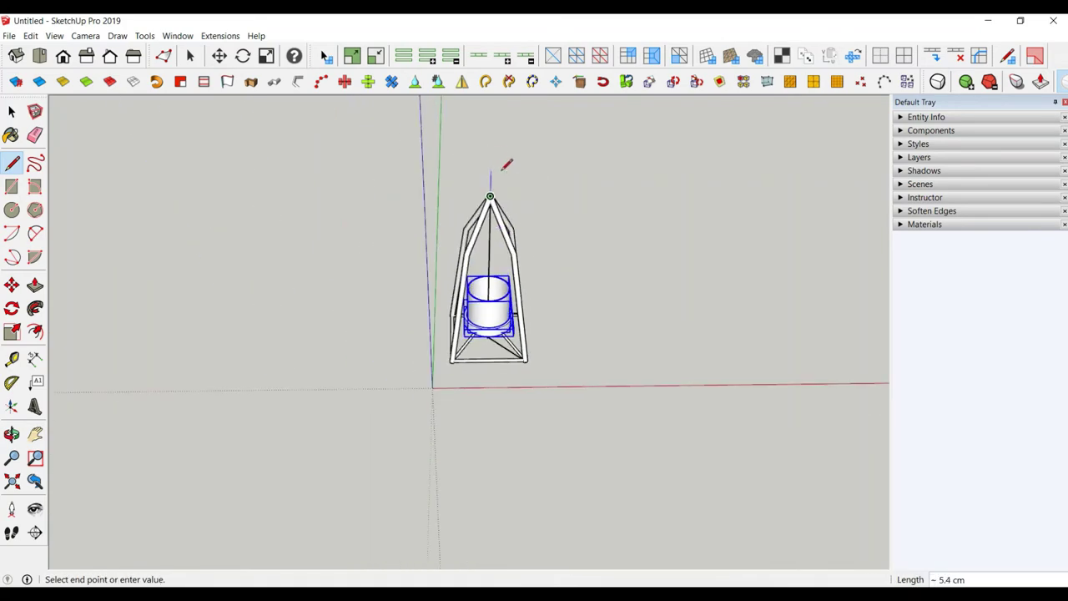
{"action": "scroll", "coordinate": [506, 159], "scroll_direction": "up", "scroll_amount": 2}
{"action": "scroll", "coordinate": [505, 159], "scroll_direction": "up", "scroll_amount": 3}
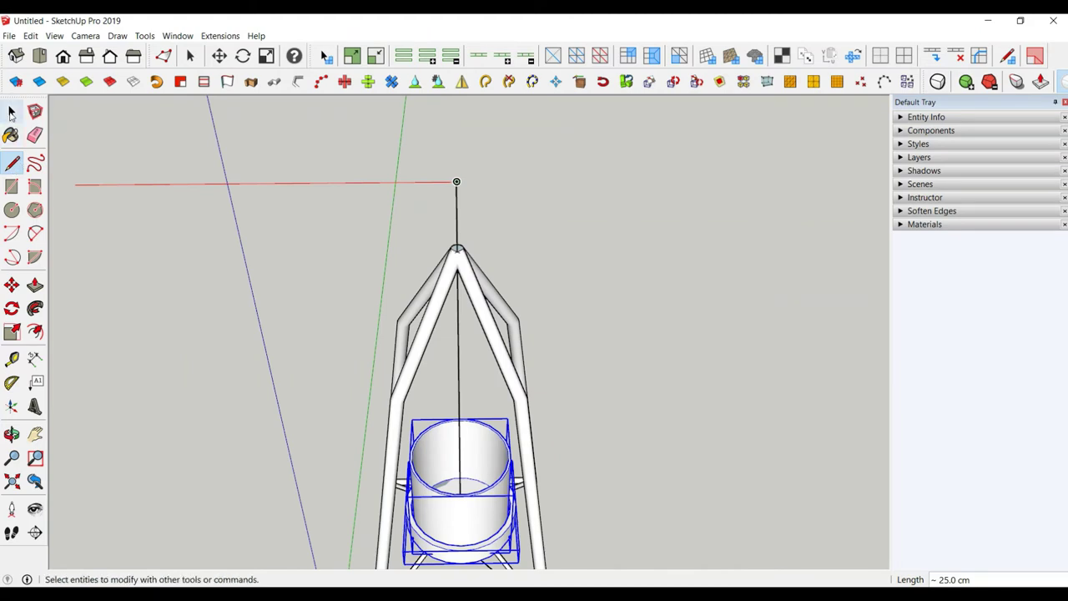
{"action": "left_click", "coordinate": [12, 111]}
Draw a circle of about 0.8 cm radius centred on the apex.
{"action": "left_click", "coordinate": [12, 209]}
{"action": "scroll", "coordinate": [448, 240], "scroll_direction": "up", "scroll_amount": 1}
{"action": "scroll", "coordinate": [448, 240], "scroll_direction": "up", "scroll_amount": 2}
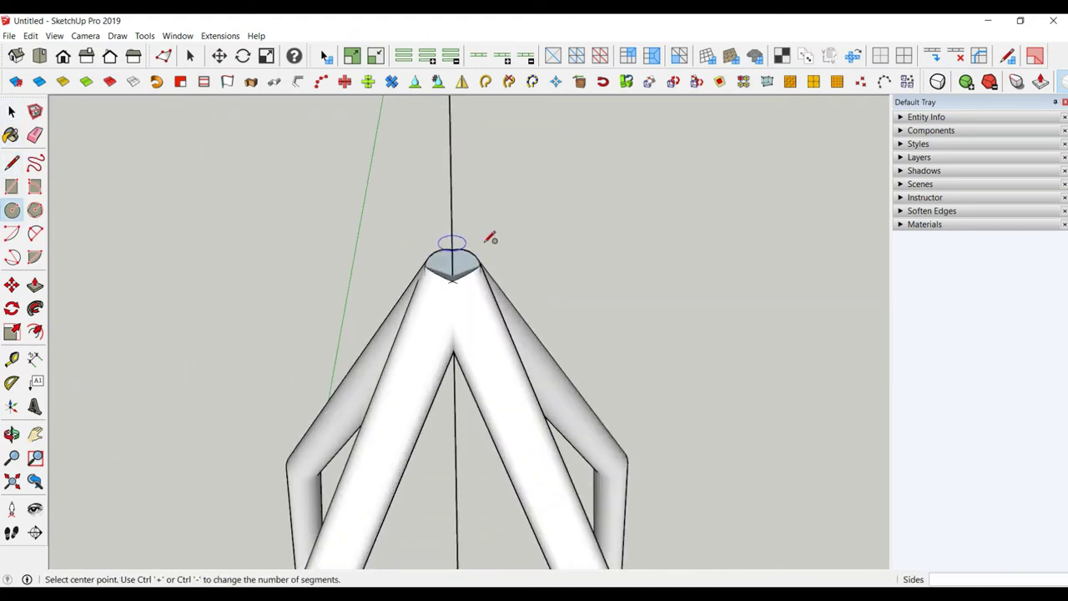
{"action": "left_click", "coordinate": [452, 240]}
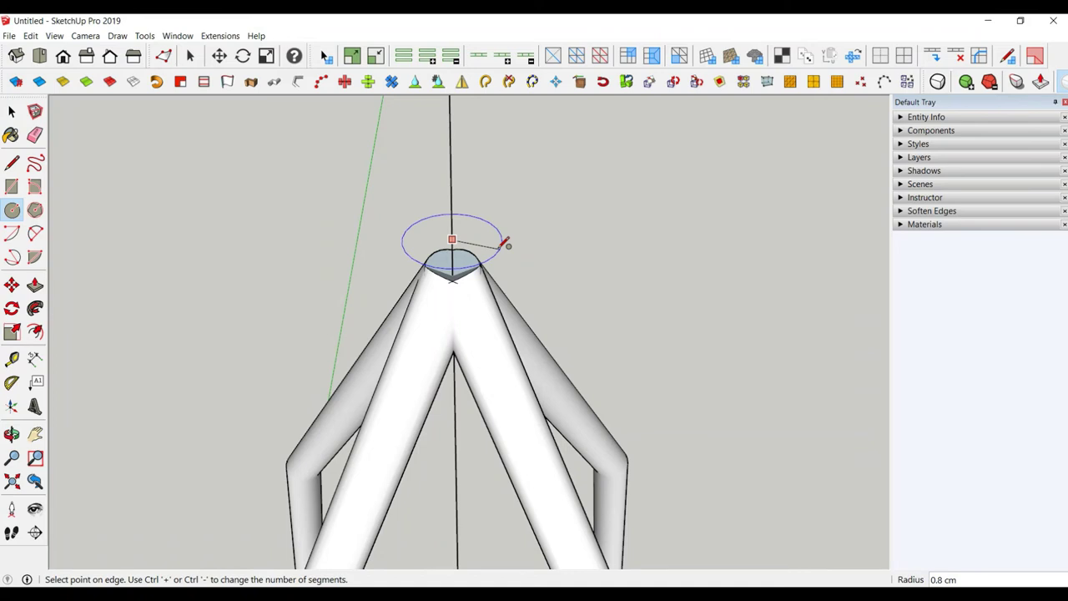
{"action": "left_click", "coordinate": [504, 250]}
With Vertex Tools, raise the apex circle 0.6 cm along blue and scale its top ring to about 0.7.
{"action": "middle_click_drag", "start_coordinate": [506, 262], "coordinate": [456, 115]}
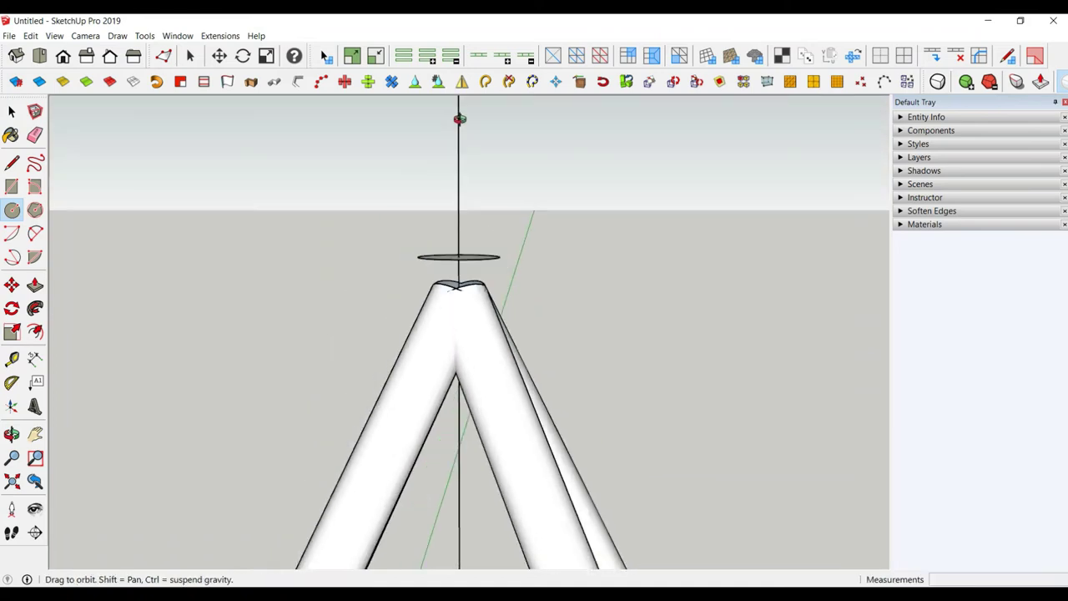
{"action": "key", "text": "space"}
{"action": "left_click", "coordinate": [172, 61]}
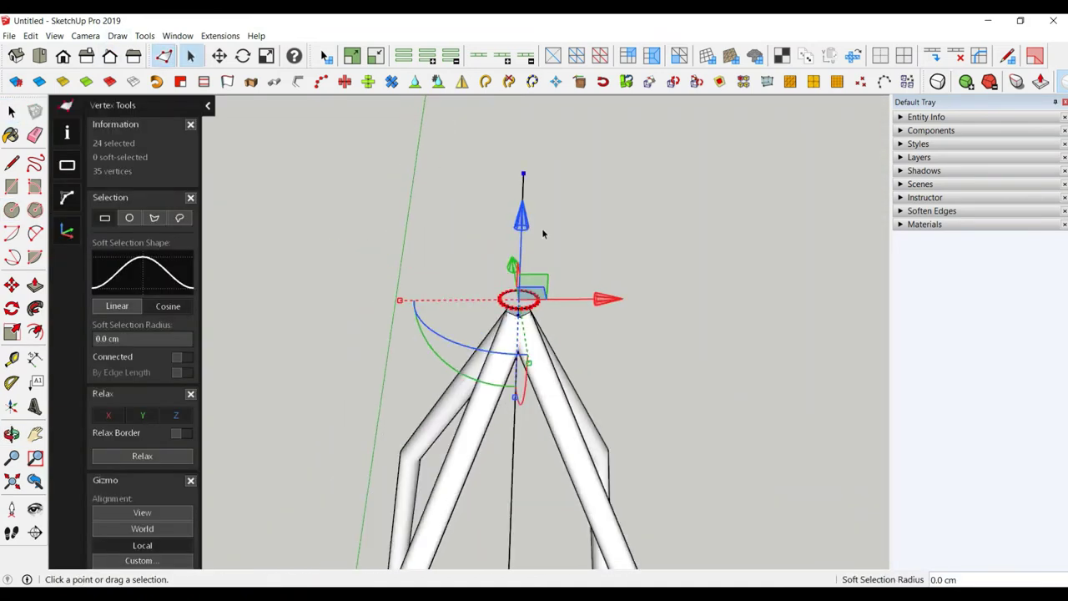
{"action": "left_click_drag", "start_coordinate": [526, 222], "coordinate": [525, 239]}
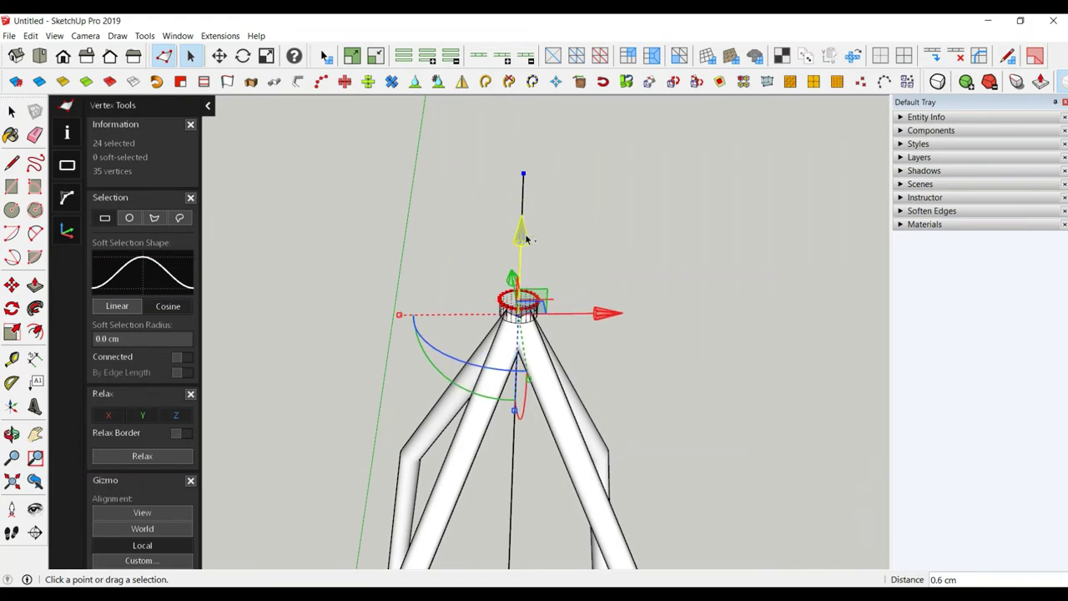
{"action": "mouse_move", "coordinate": [519, 346]}
{"action": "middle_mouse_down"}
{"action": "mouse_move", "coordinate": [493, 263]}
{"action": "mouse_move", "coordinate": [467, 267]}
{"action": "middle_mouse_up"}
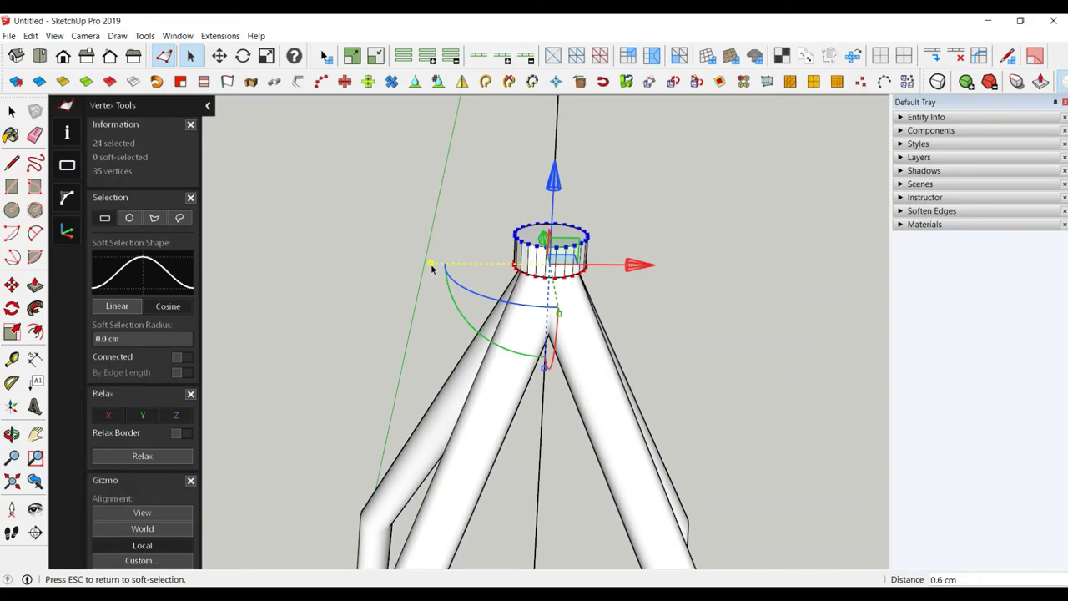
{"action": "left_click_drag", "start_coordinate": [431, 268], "coordinate": [467, 272]}
{"action": "mouse_move", "coordinate": [467, 272]}
{"action": "middle_mouse_down"}
{"action": "mouse_move", "coordinate": [521, 264]}
{"action": "mouse_move", "coordinate": [500, 275]}
{"action": "middle_mouse_up"}
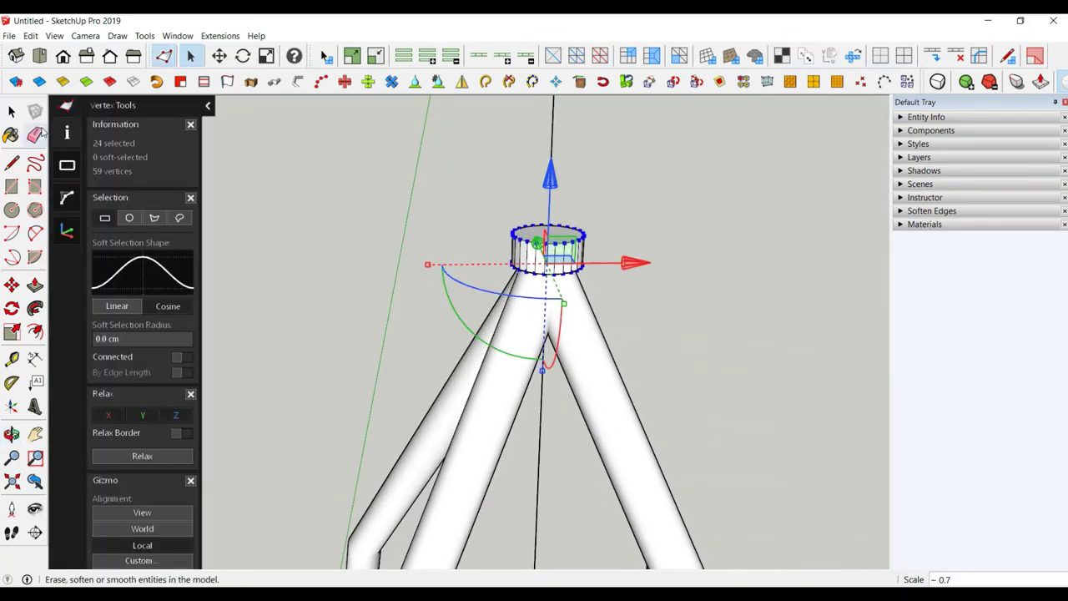
{"action": "left_click", "coordinate": [11, 111]}
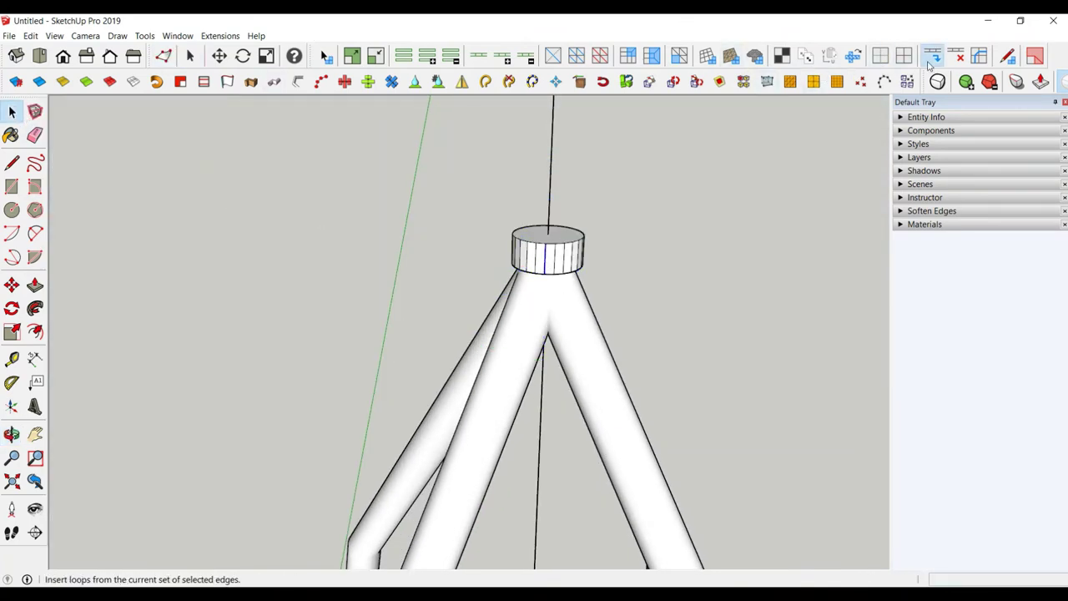
Insert a middle loop on the cap and scale it about 1.24 so the cap bulges.
{"action": "left_click", "coordinate": [932, 55]}
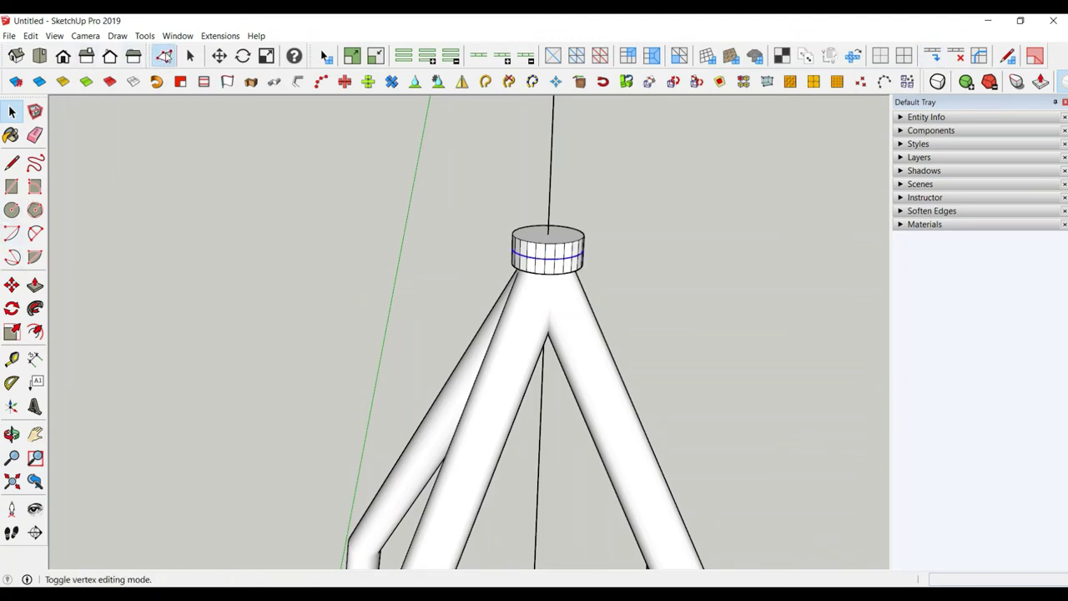
{"action": "left_click", "coordinate": [163, 55]}
{"action": "left_click_drag", "start_coordinate": [426, 253], "coordinate": [400, 245]}
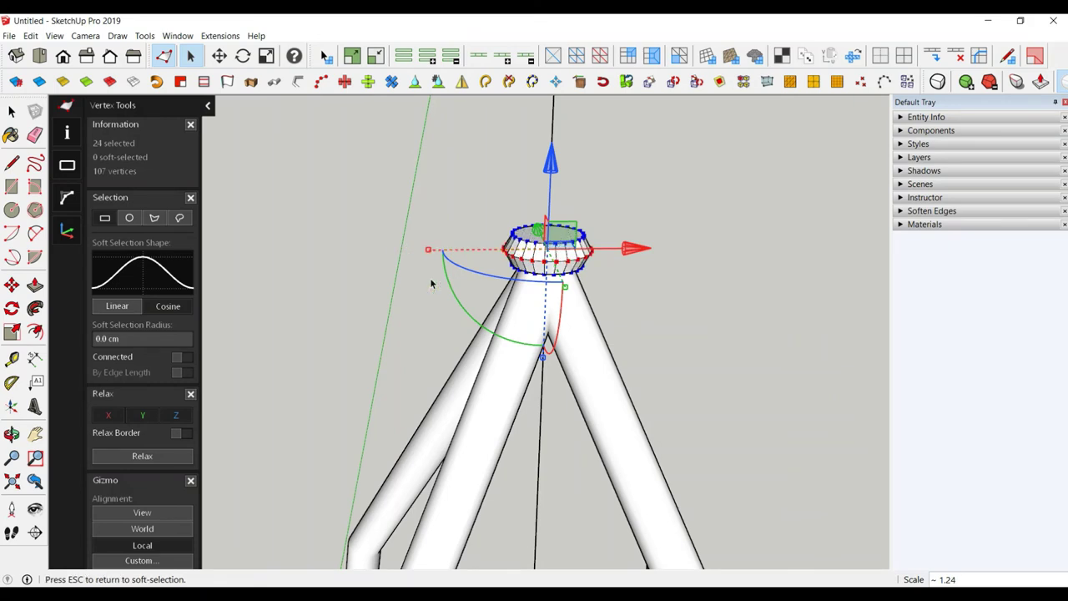
{"action": "key", "text": "space"}
Scale the cap 1.5 times taller along the blue axis.
{"action": "left_click", "coordinate": [554, 243]}
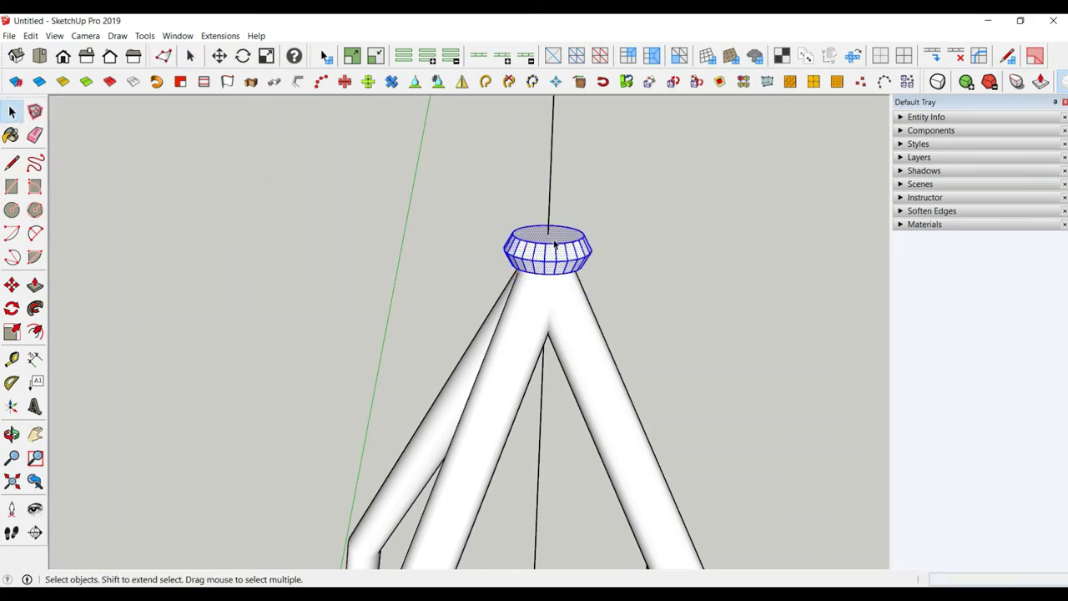
{"action": "left_click", "coordinate": [11, 331]}
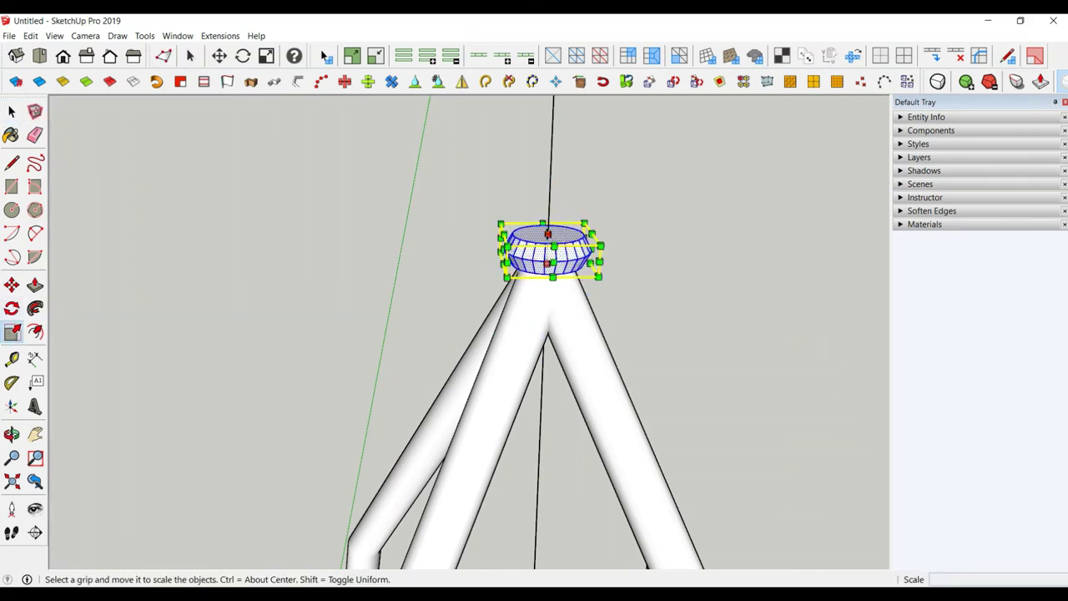
{"action": "left_click_drag", "start_coordinate": [543, 225], "coordinate": [546, 213]}
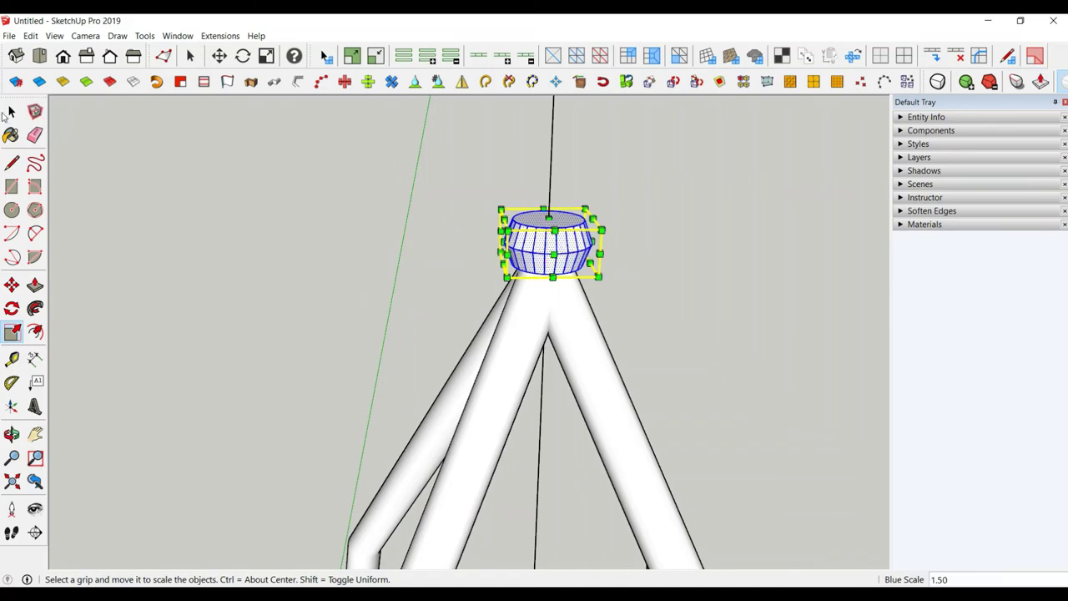
{"action": "key", "text": "space"}
Reselect all of the cap's geometry for grouping.
{"action": "left_click", "coordinate": [570, 239]}
{"action": "triple_click", "coordinate": [568, 240]}
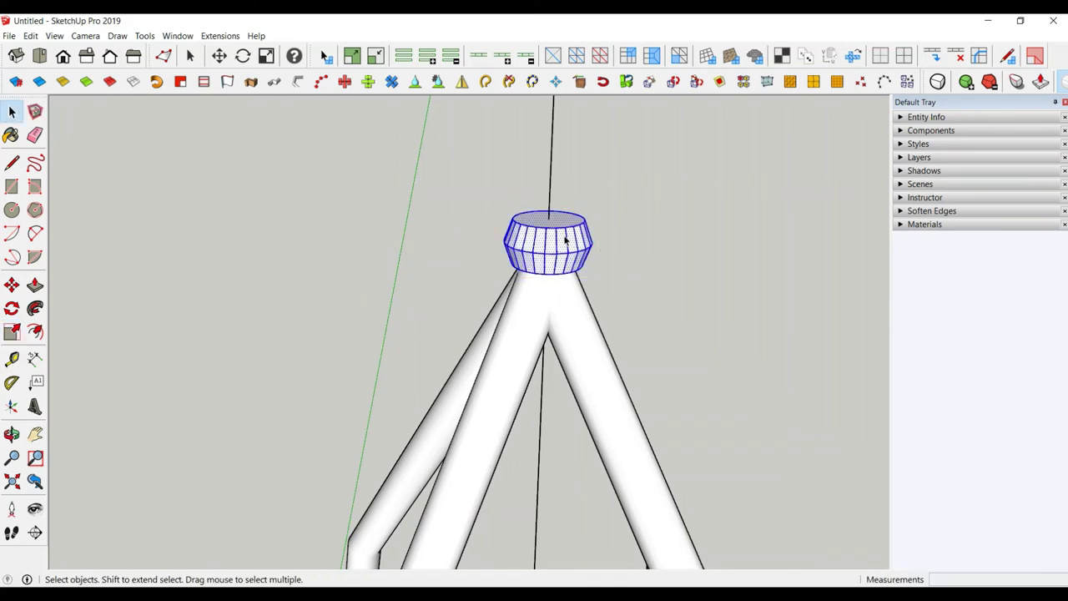
{"action": "right_click", "coordinate": [566, 238]}
Group the cap and draw a circle fitting the end face of one leg.
{"action": "left_click", "coordinate": [626, 342]}
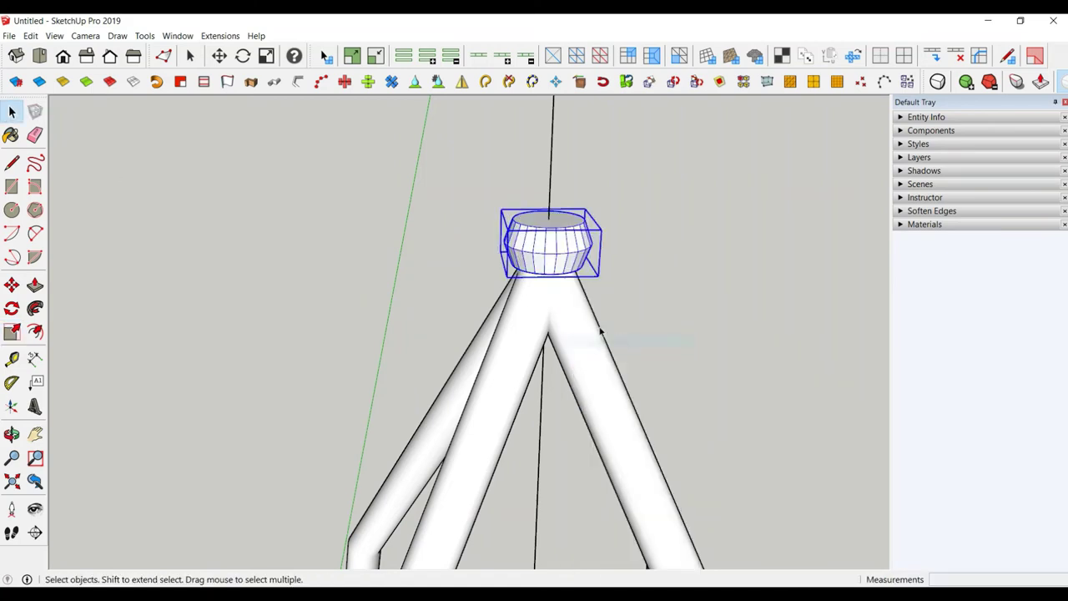
{"action": "scroll", "coordinate": [550, 437], "scroll_direction": "up", "scroll_amount": 2}
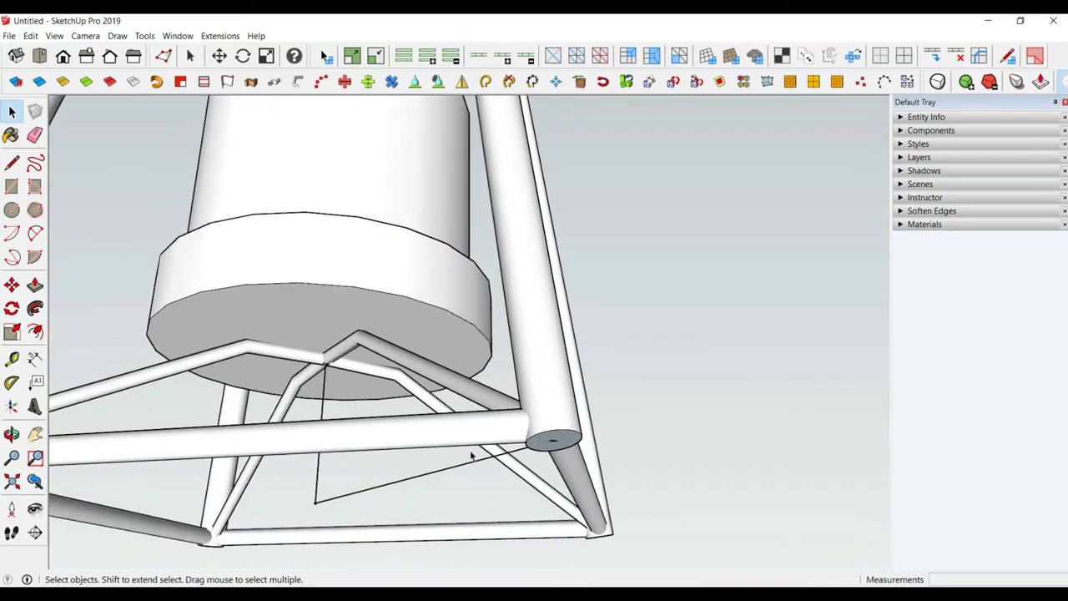
{"action": "left_click", "coordinate": [11, 209]}
{"action": "scroll", "coordinate": [587, 431], "scroll_direction": "up", "scroll_amount": 2}
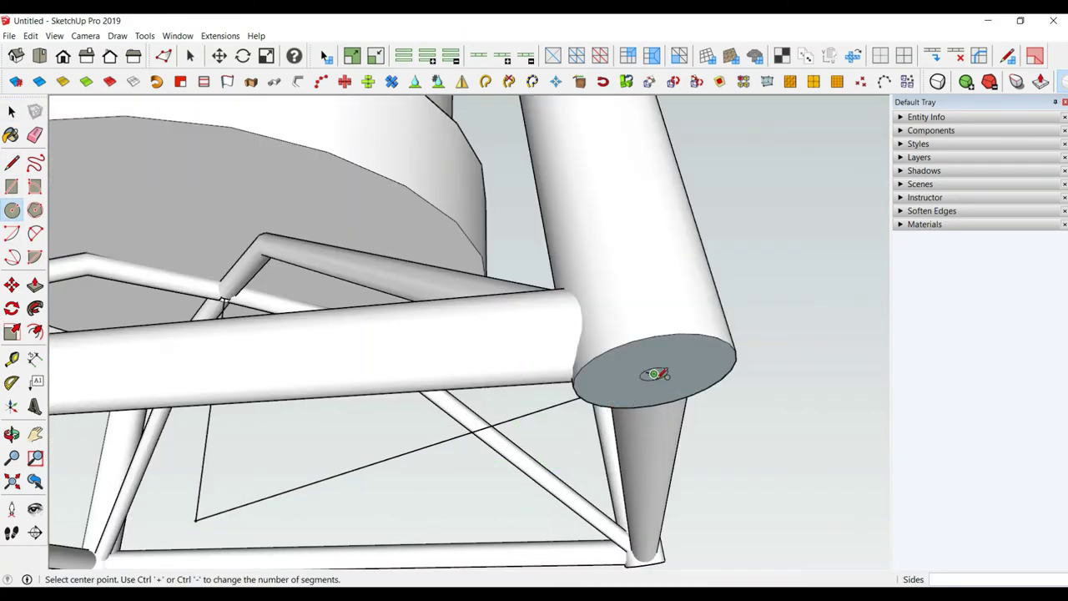
{"action": "left_click", "coordinate": [654, 372]}
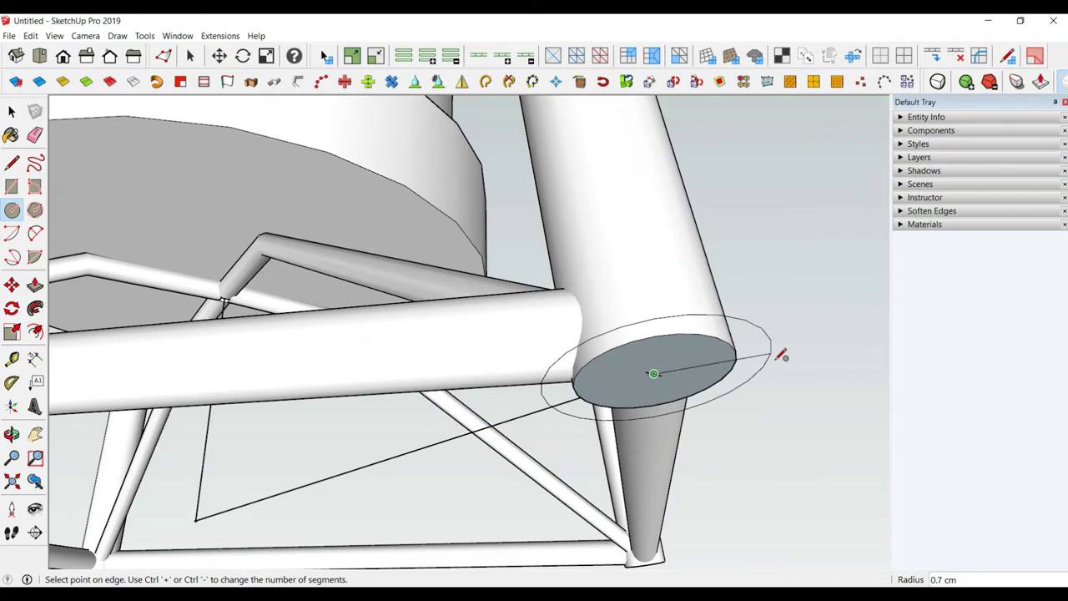
{"action": "left_click", "coordinate": [779, 355]}
{"action": "scroll", "coordinate": [642, 416], "scroll_direction": "down", "scroll_amount": 3}
{"action": "key", "text": "space"}
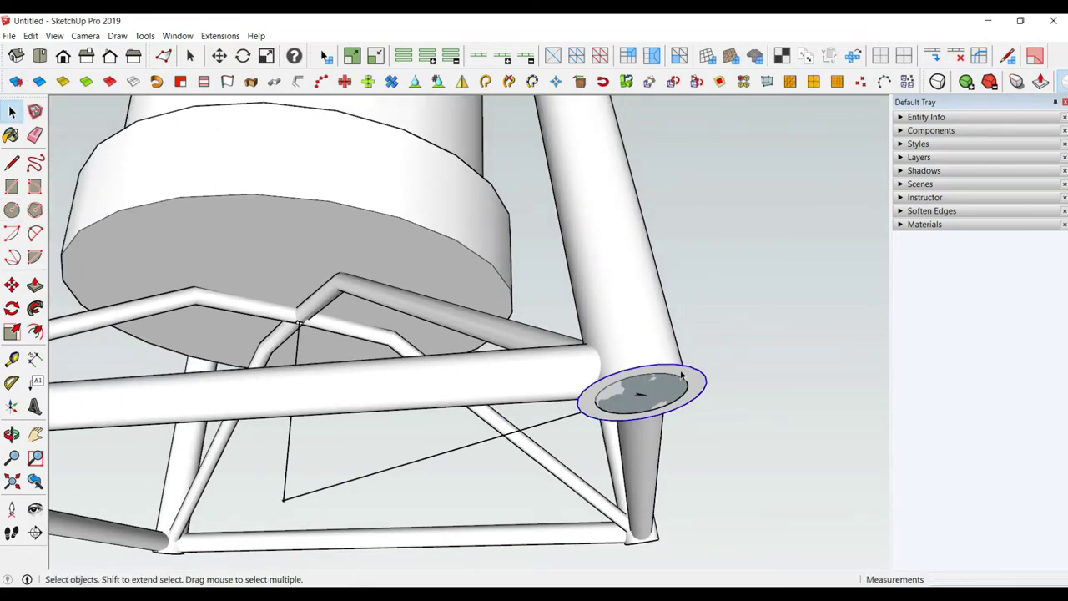
With Vertex Tools, pull the leg-end circle out about 0.9 cm into a short foot.
{"action": "left_click", "coordinate": [164, 56]}
{"action": "middle_click_drag", "start_coordinate": [576, 376], "coordinate": [634, 377]}
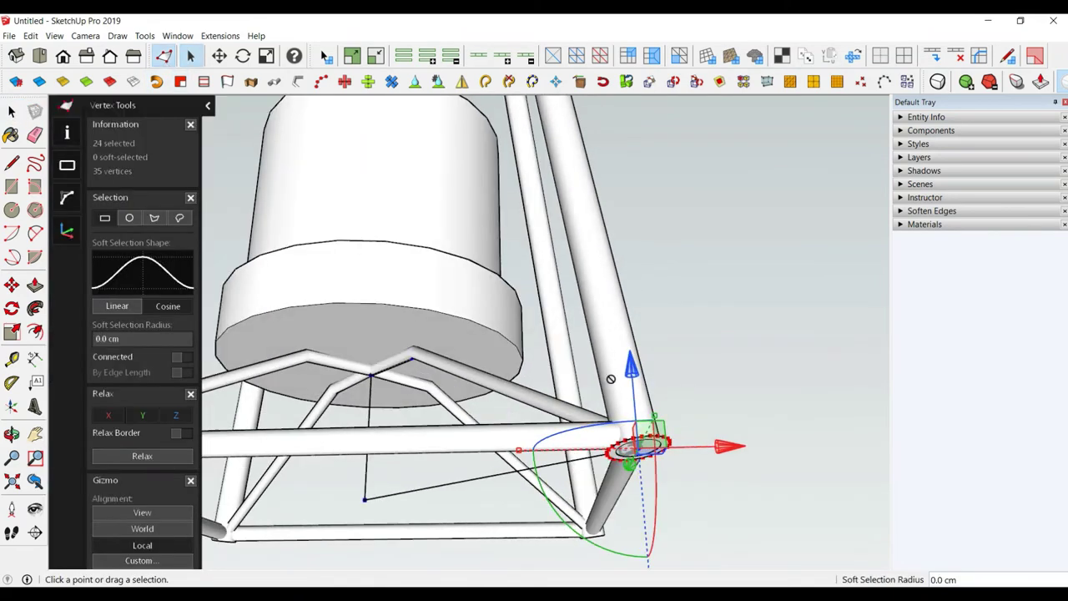
{"action": "left_click_drag", "start_coordinate": [636, 375], "coordinate": [633, 346]}
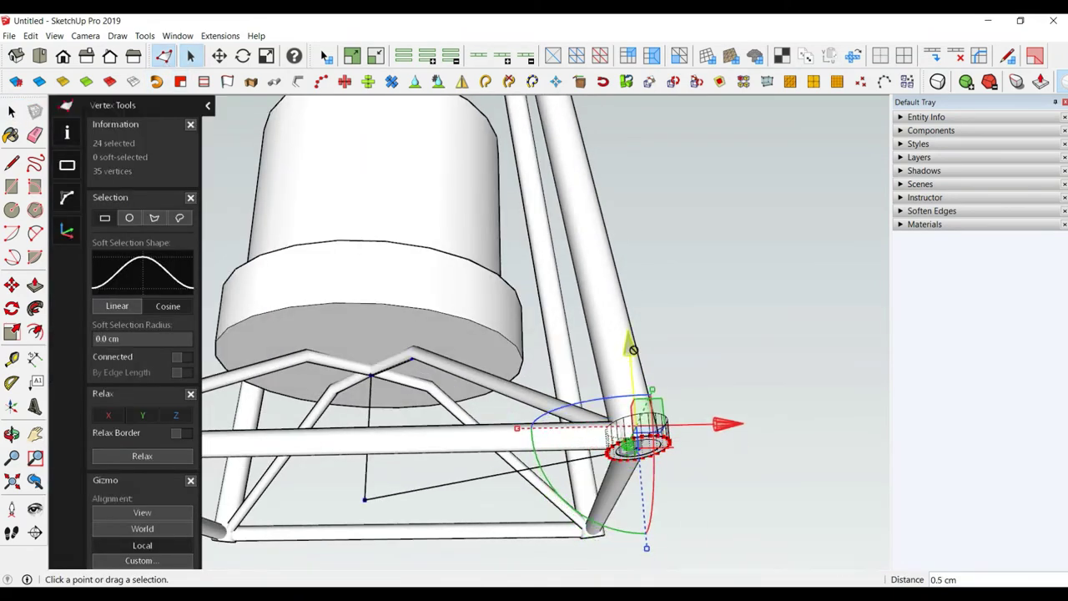
{"action": "middle_click_drag", "start_coordinate": [633, 346], "coordinate": [628, 360]}
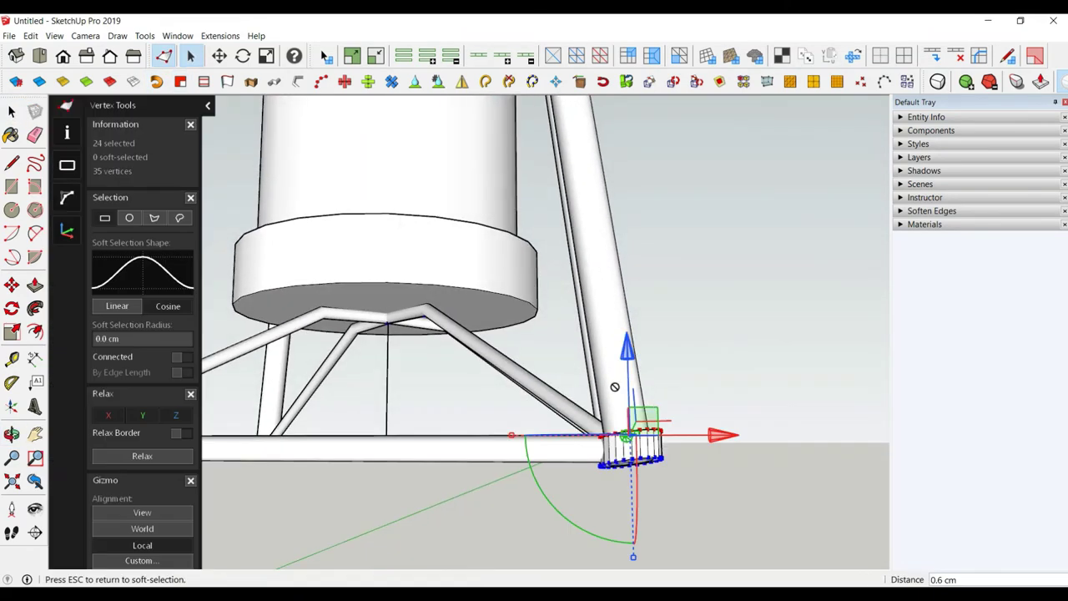
{"action": "left_click_drag", "start_coordinate": [628, 355], "coordinate": [631, 357]}
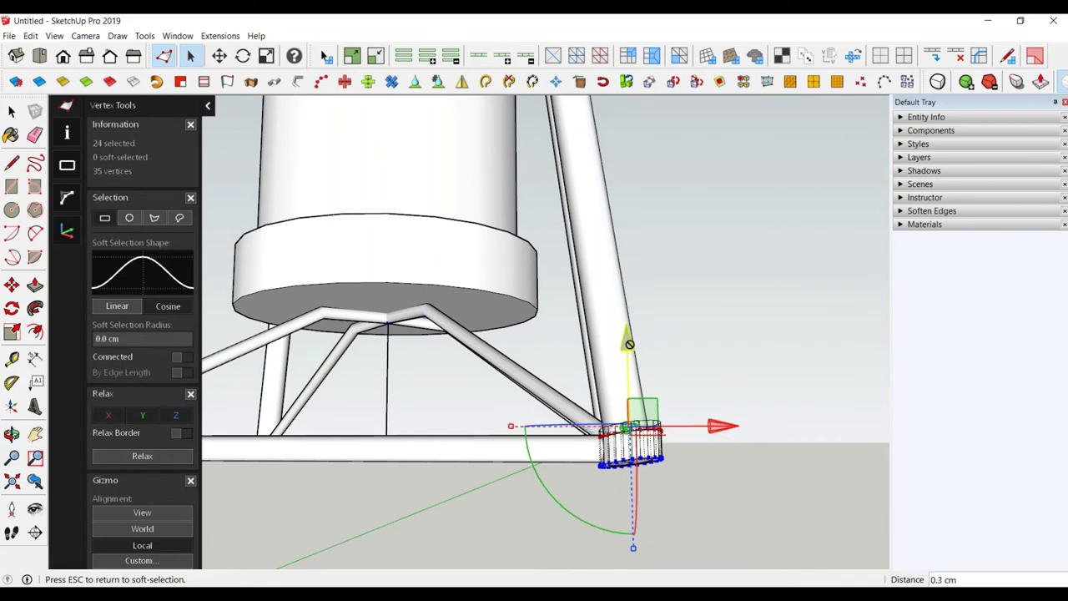
{"action": "left_click", "coordinate": [12, 111]}
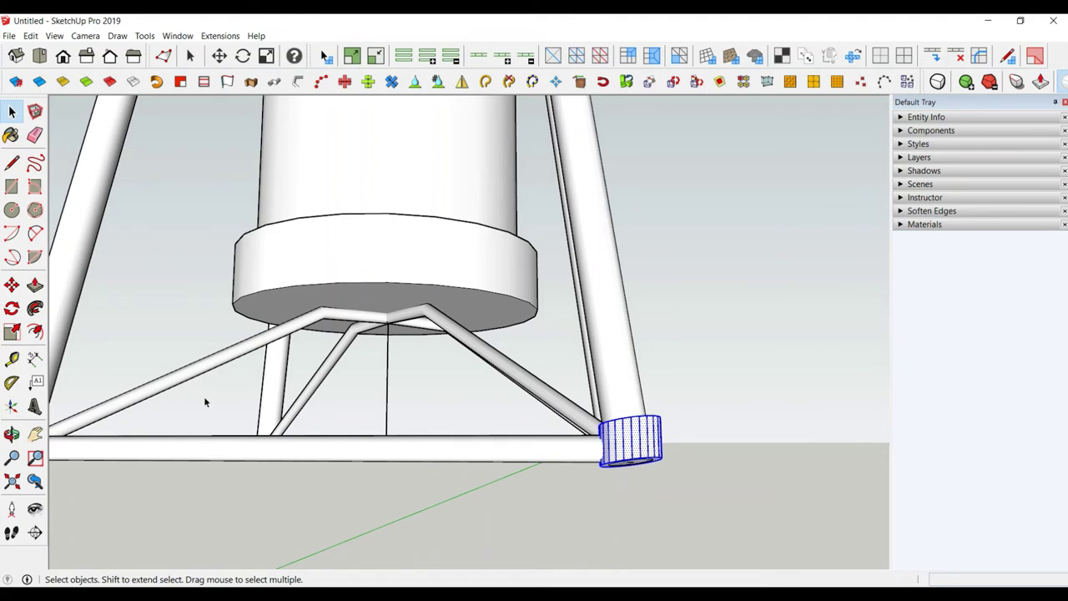
{"action": "left_click", "coordinate": [11, 284]}
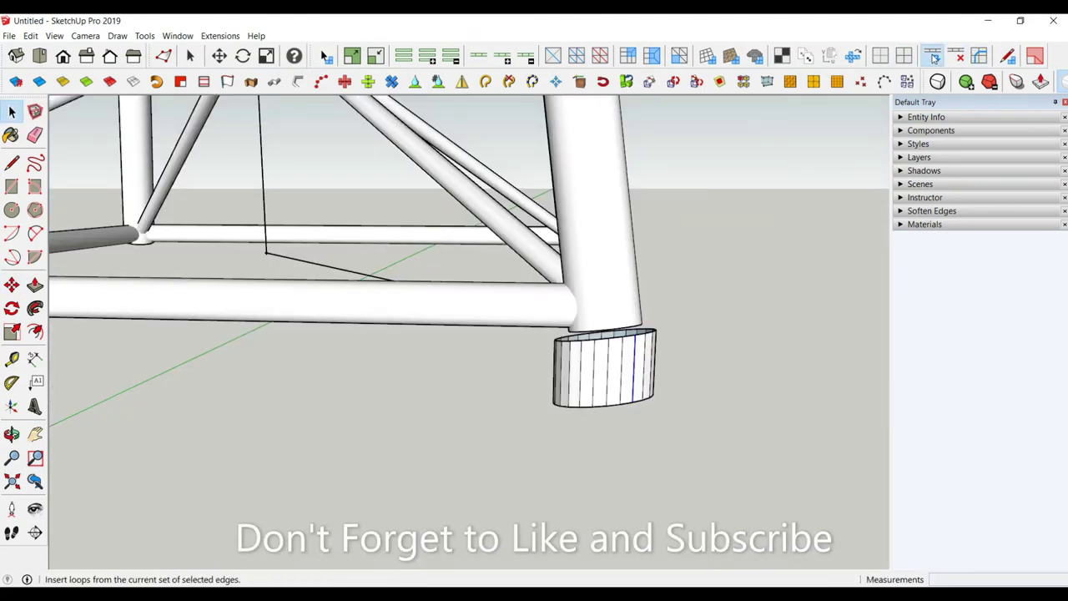
Add a middle loop to the foot and widen it so the foot bulges.
{"action": "left_click", "coordinate": [932, 55]}
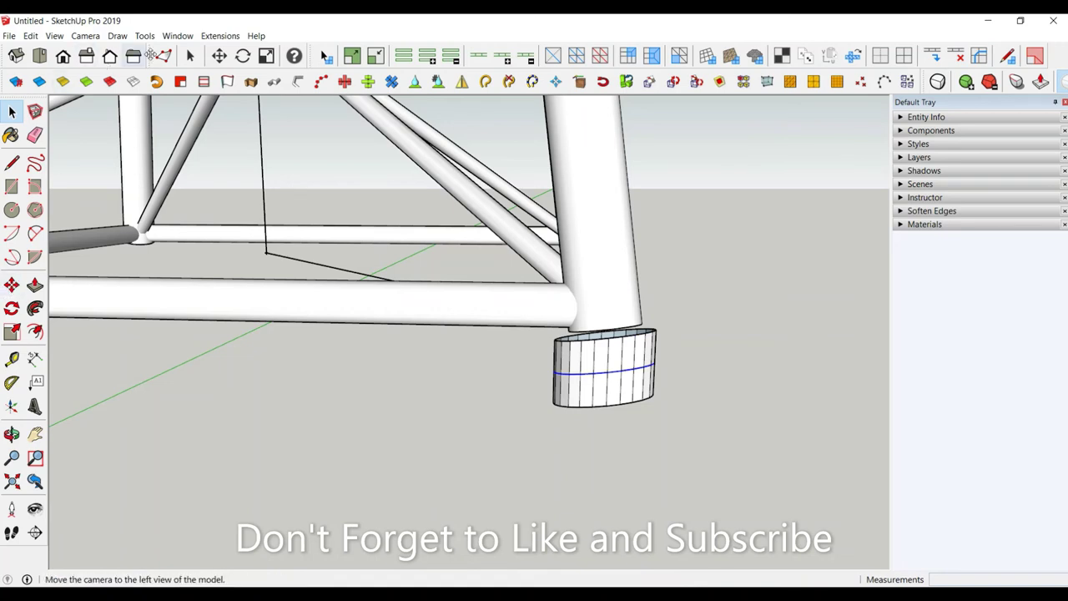
{"action": "left_click", "coordinate": [163, 56]}
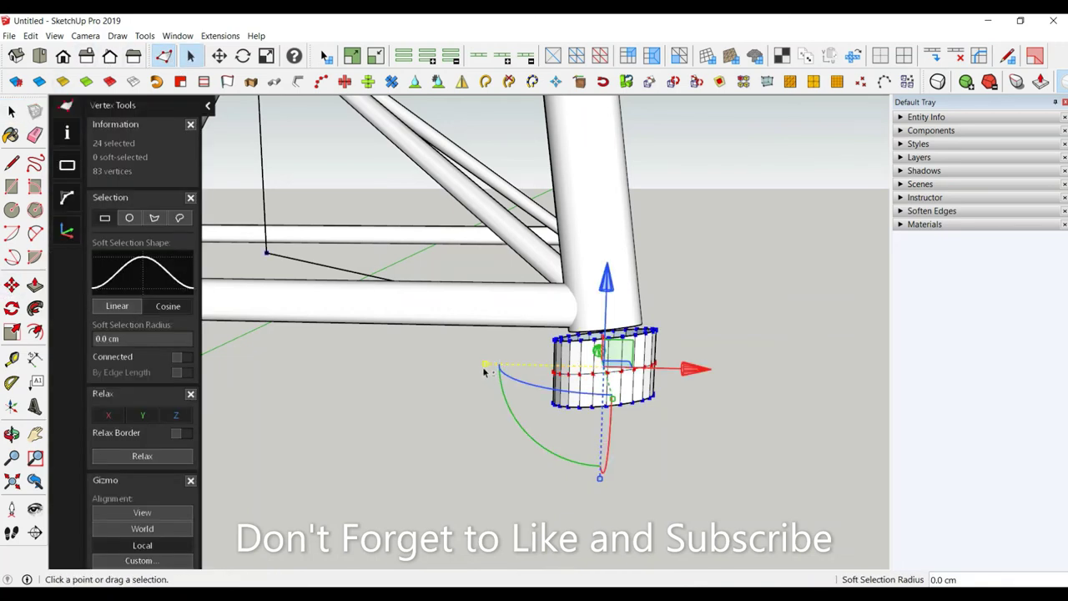
{"action": "left_click_drag", "start_coordinate": [488, 368], "coordinate": [469, 365]}
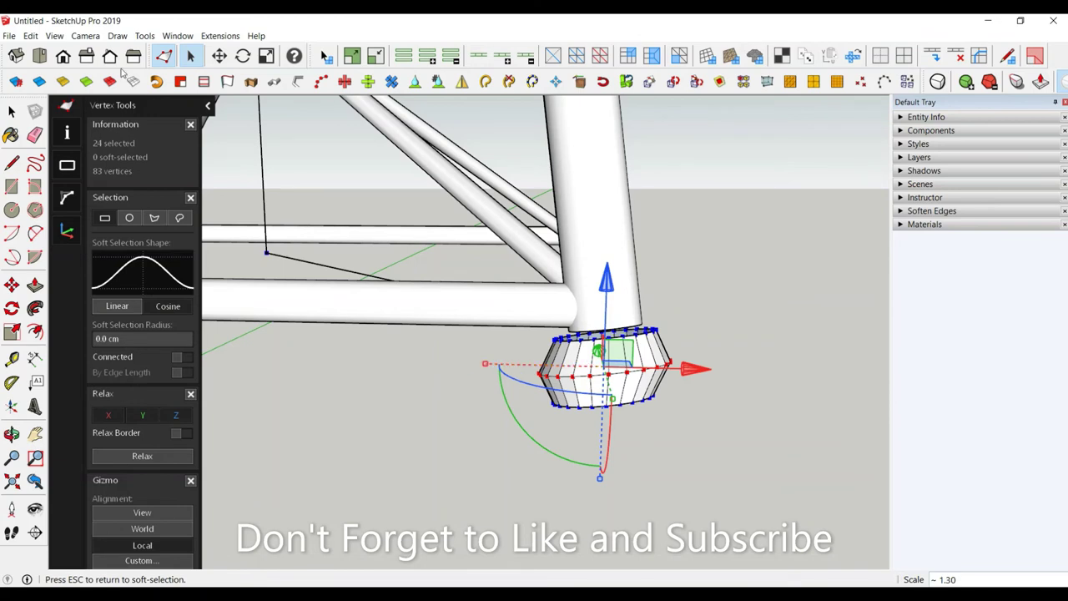
{"action": "left_click", "coordinate": [13, 112]}
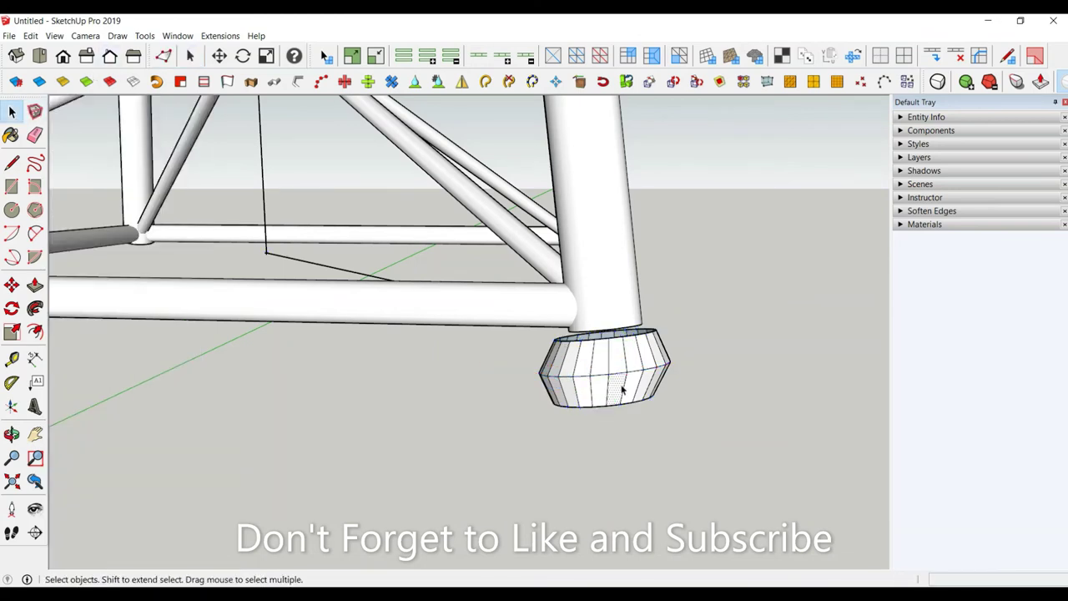
Move the foot up slightly so it sits under the leg.
{"action": "left_click", "coordinate": [11, 284]}
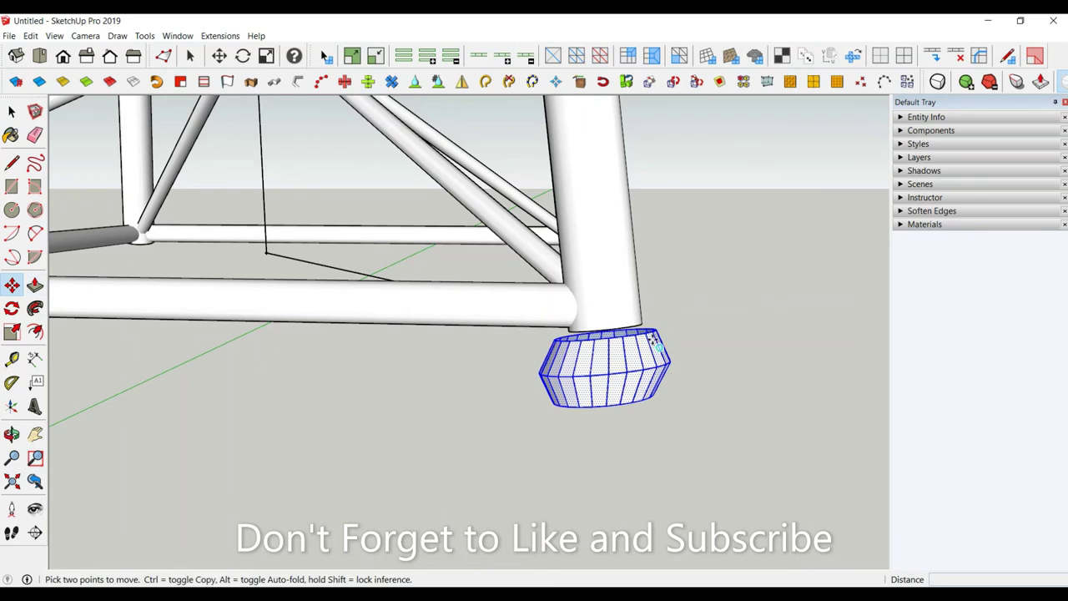
{"action": "left_click", "coordinate": [264, 252]}
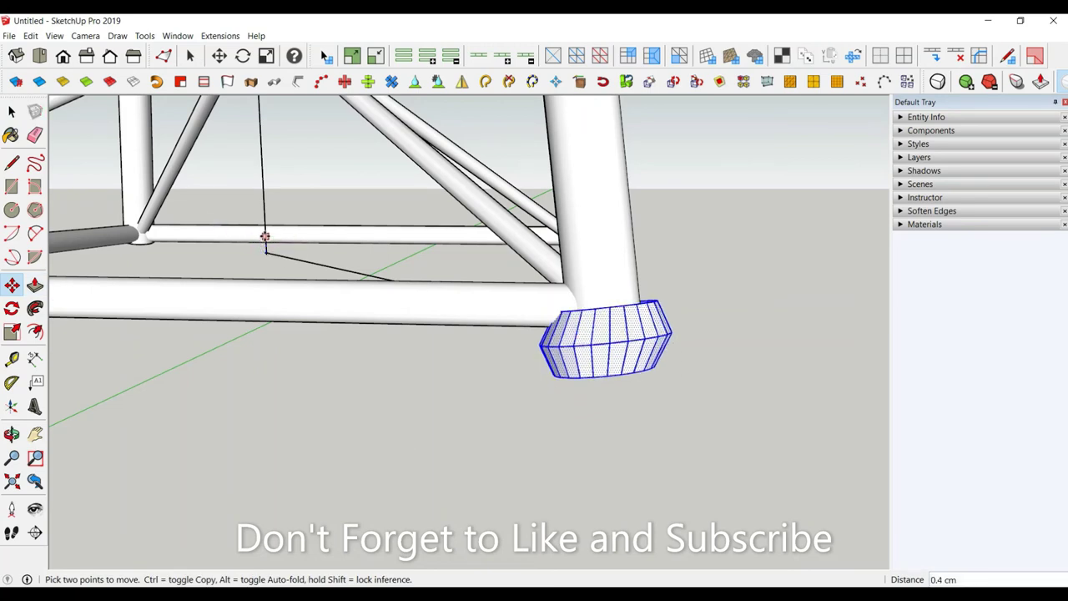
{"action": "left_click", "coordinate": [265, 245]}
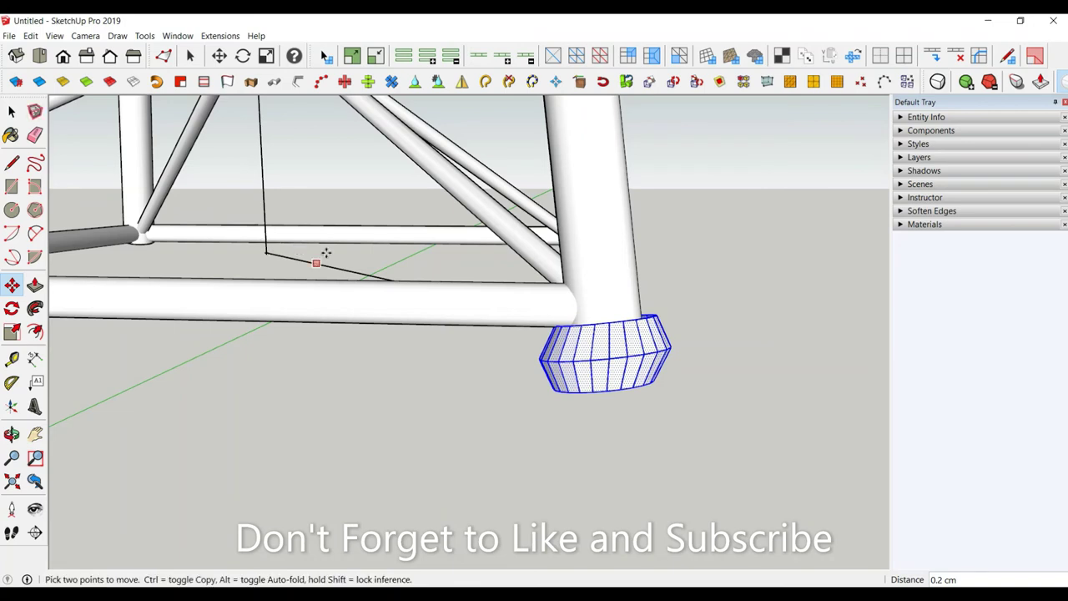
{"action": "key", "text": "space"}
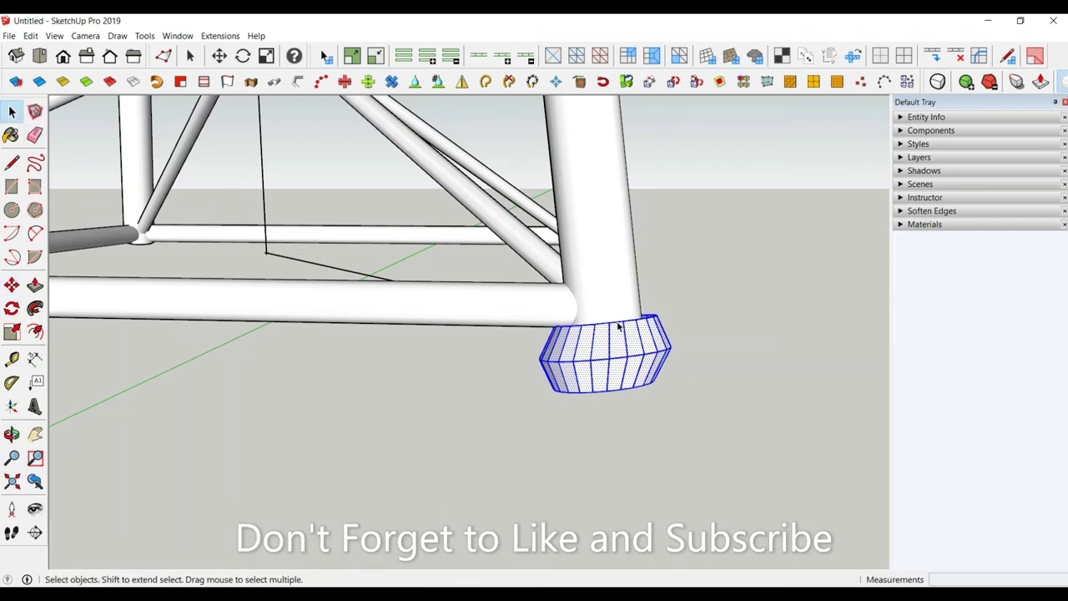
{"action": "key", "text": "ctrl+t"}
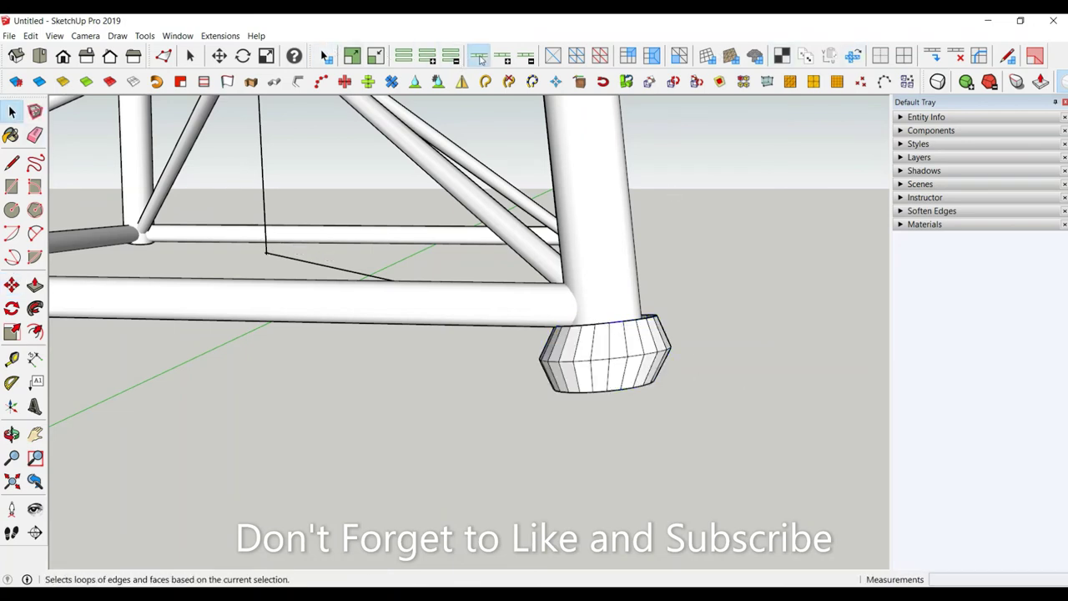
Shrink a rim ring of the foot's vertices, then select the foot.
{"action": "left_click", "coordinate": [163, 55]}
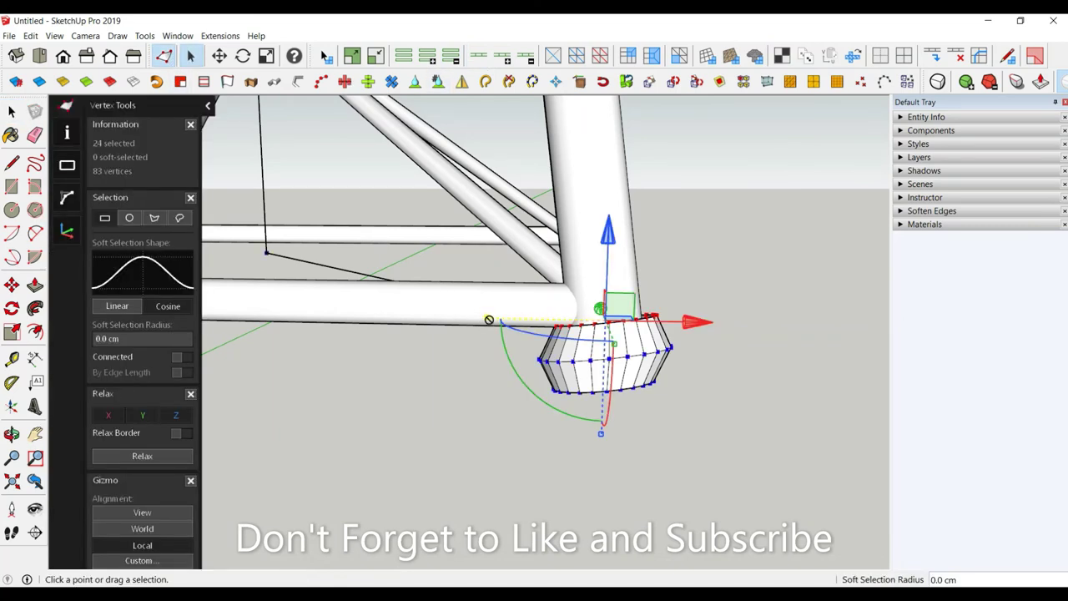
{"action": "left_click_drag", "start_coordinate": [489, 320], "coordinate": [518, 330]}
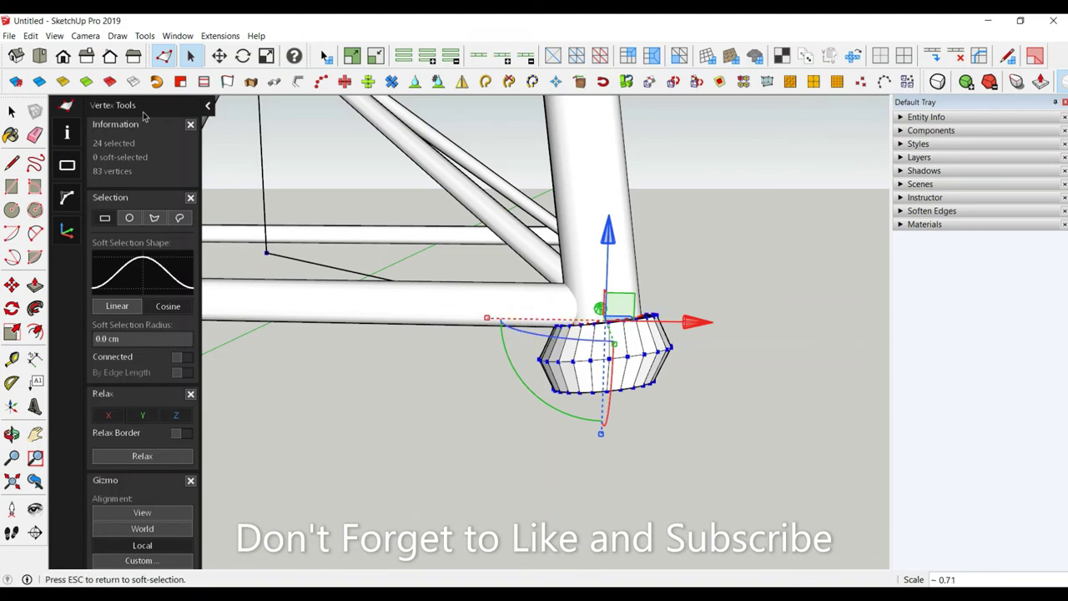
{"action": "left_click", "coordinate": [11, 112]}
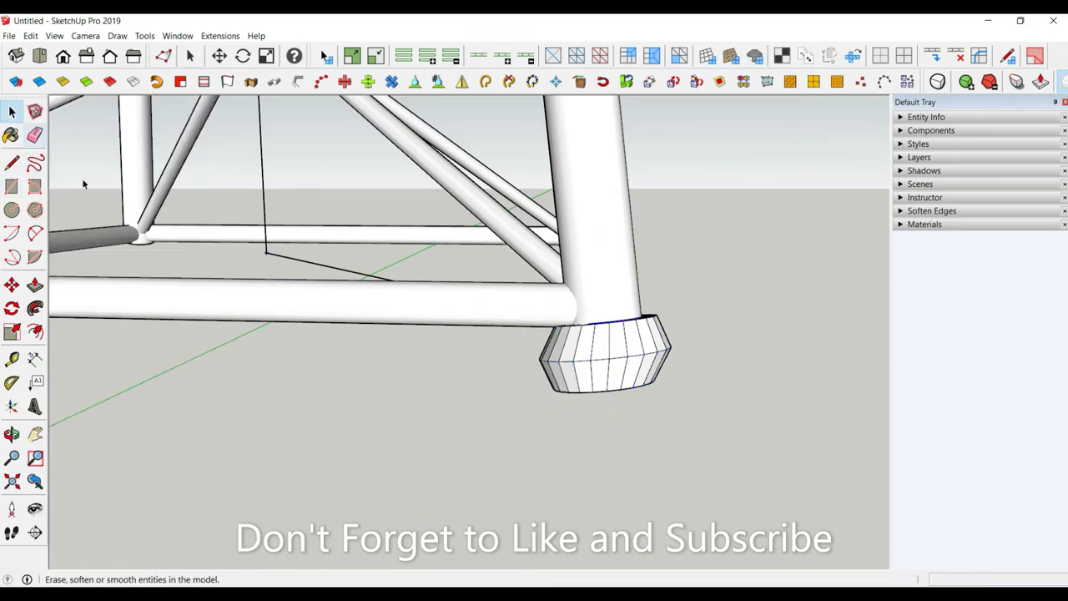
{"action": "mouse_move", "coordinate": [83, 184]}
{"action": "middle_mouse_down"}
{"action": "mouse_move", "coordinate": [634, 362]}
{"action": "mouse_move", "coordinate": [640, 304]}
{"action": "mouse_move", "coordinate": [634, 327]}
{"action": "middle_mouse_up"}
{"action": "left_click", "coordinate": [629, 365]}
Scale the foot vertically about 1.11 taller.
{"action": "left_click", "coordinate": [12, 331]}
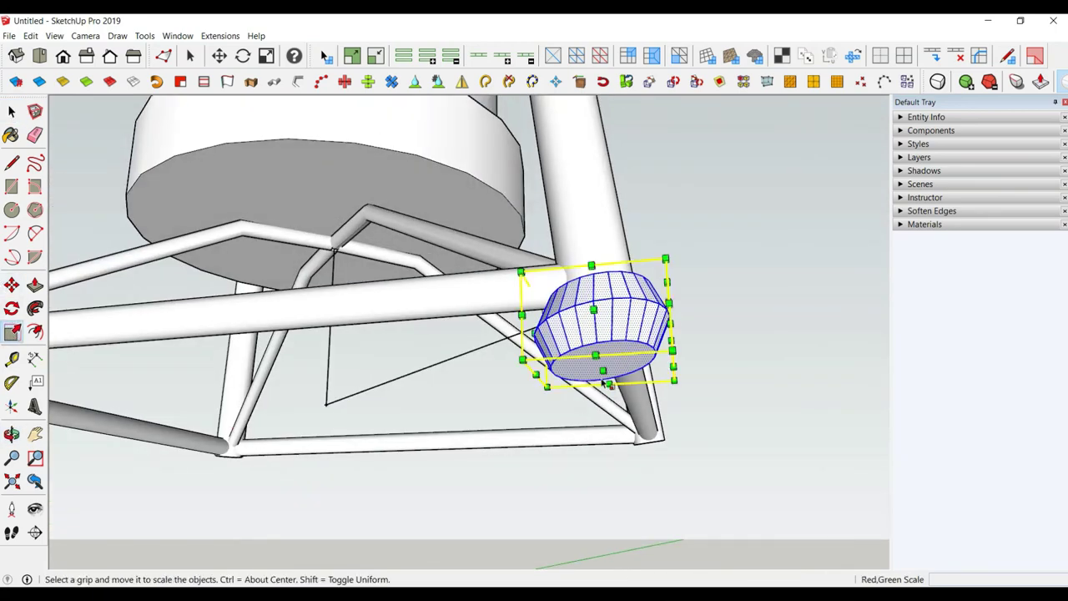
{"action": "left_click_drag", "start_coordinate": [604, 381], "coordinate": [604, 374]}
{"action": "mouse_move", "coordinate": [606, 374]}
{"action": "middle_mouse_down"}
{"action": "mouse_move", "coordinate": [636, 470]}
{"action": "mouse_move", "coordinate": [614, 407]}
{"action": "middle_mouse_up"}
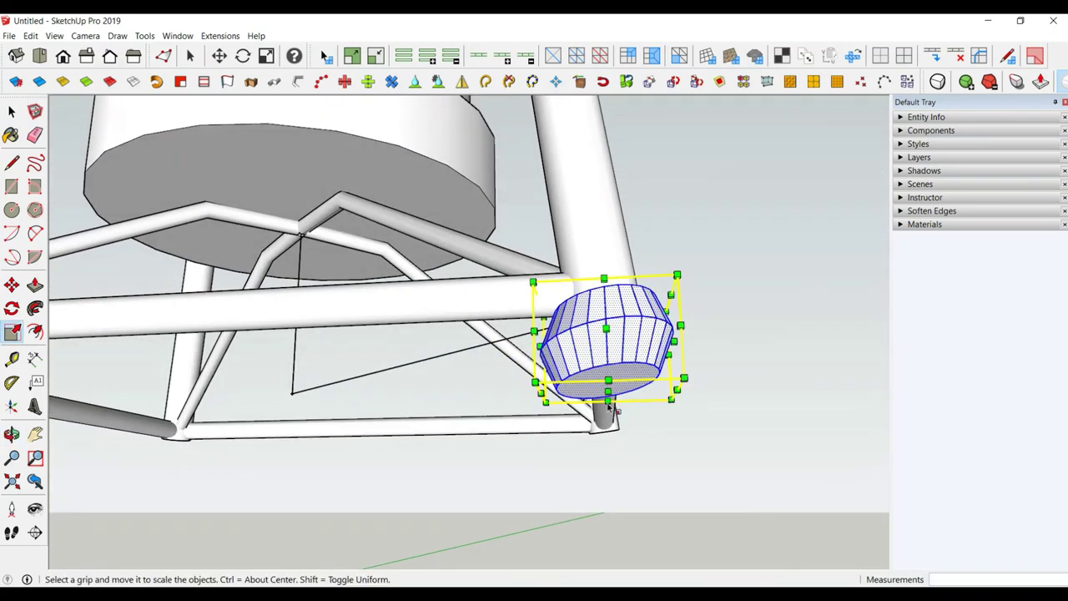
{"action": "left_click_drag", "start_coordinate": [609, 405], "coordinate": [609, 415]}
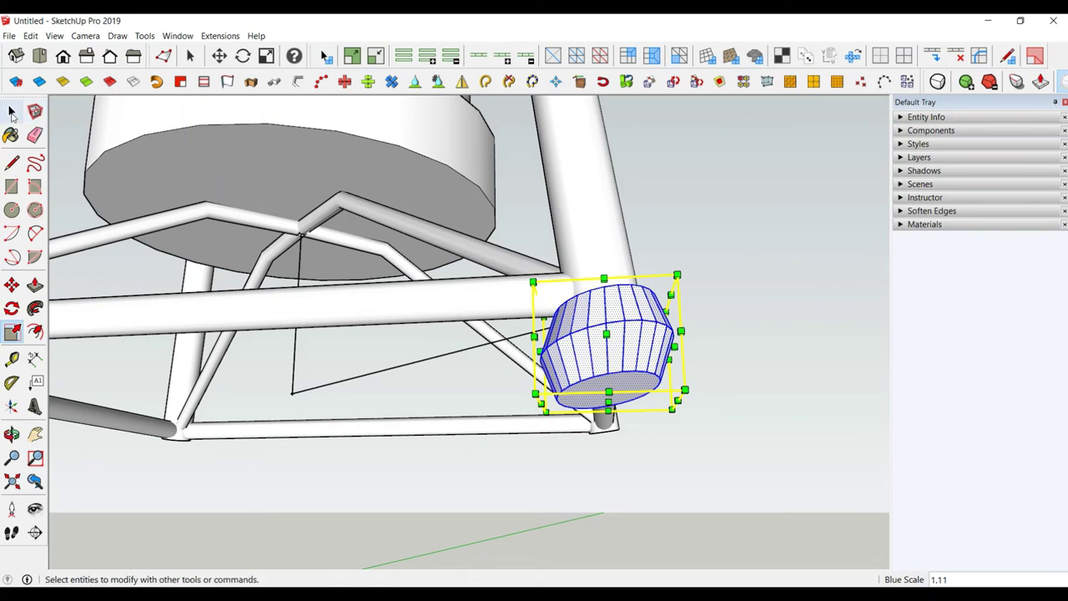
Reverse the foot's faces and apply SubD subdivision at a higher level.
{"action": "left_click", "coordinate": [12, 113]}
{"action": "right_click", "coordinate": [565, 345]}
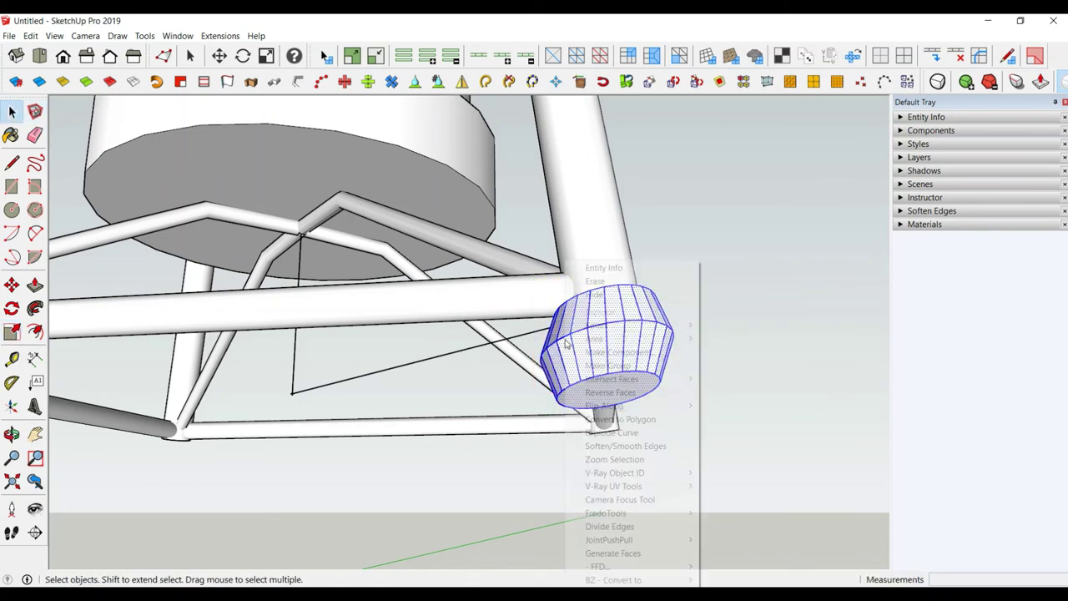
{"action": "left_click", "coordinate": [656, 392]}
{"action": "left_click", "coordinate": [934, 85]}
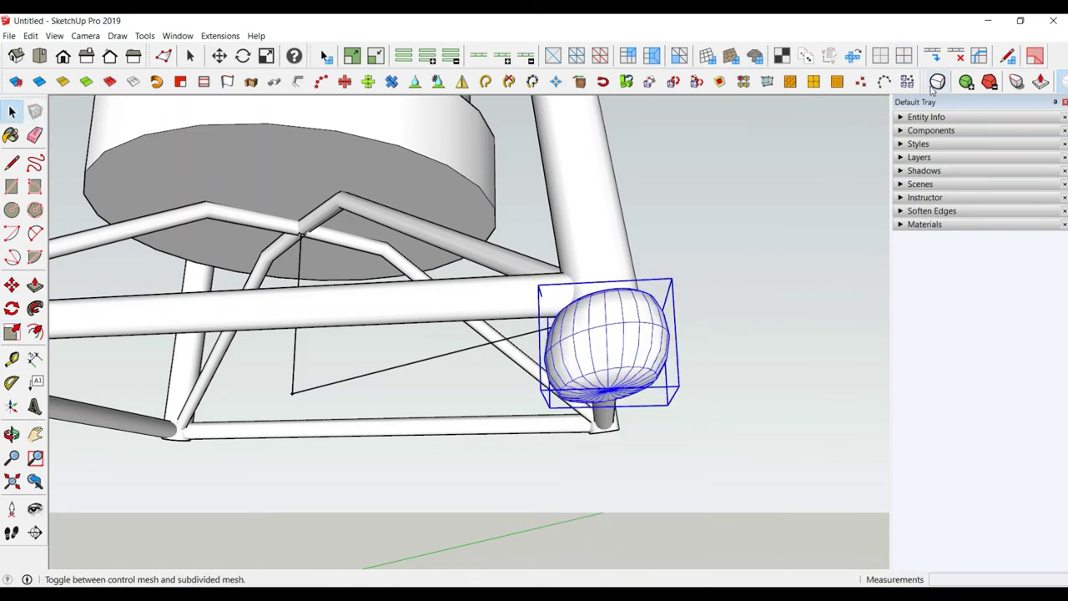
{"action": "left_click", "coordinate": [967, 80]}
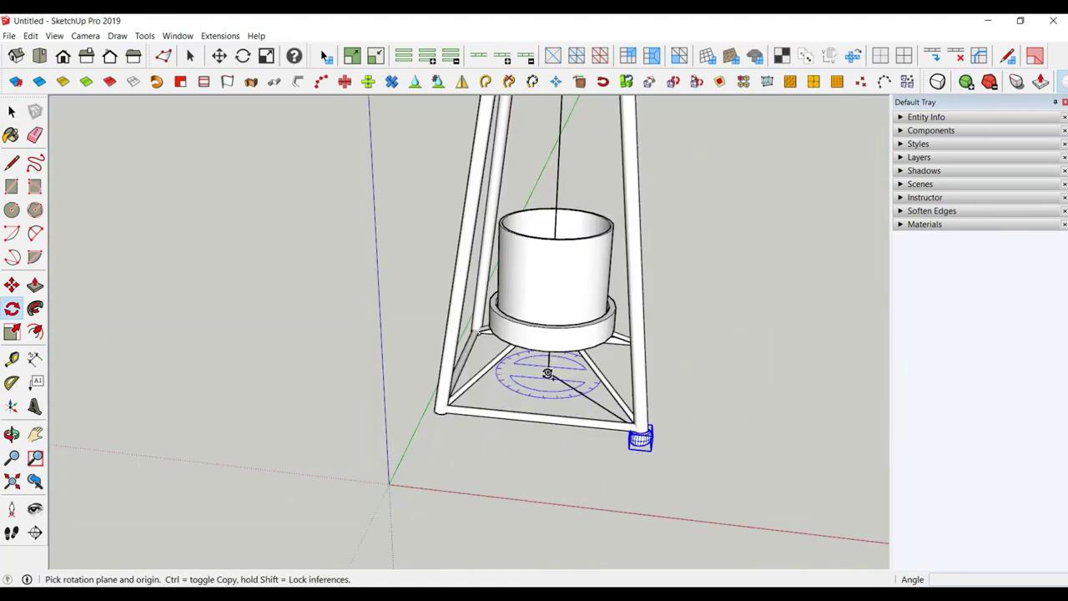
Rotate-copy the foot 90° around the base centre, repeated as a 3* array.
{"action": "left_click_drag", "start_coordinate": [548, 372], "coordinate": [772, 386]}
{"action": "left_click", "coordinate": [772, 386]}
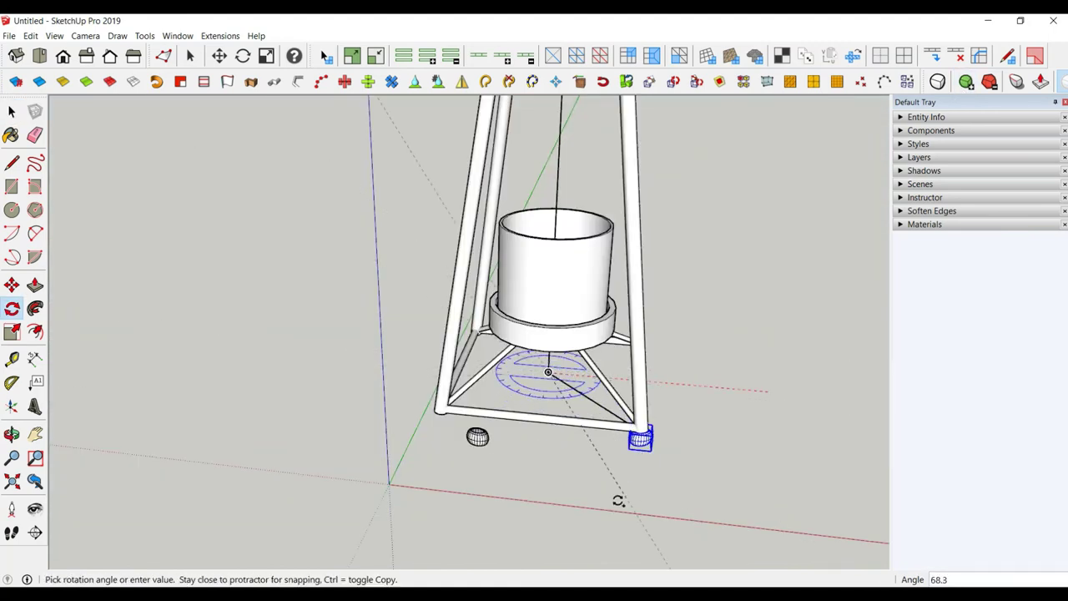
{"action": "left_click", "coordinate": [531, 486]}
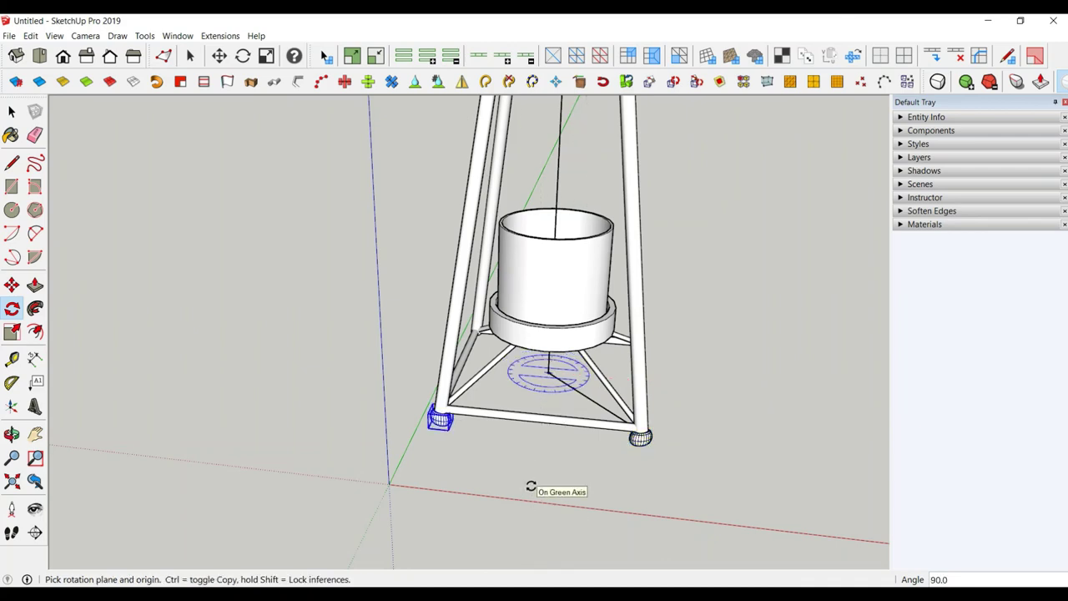
{"action": "type", "text": "3*"}
{"action": "key", "text": "Return"}
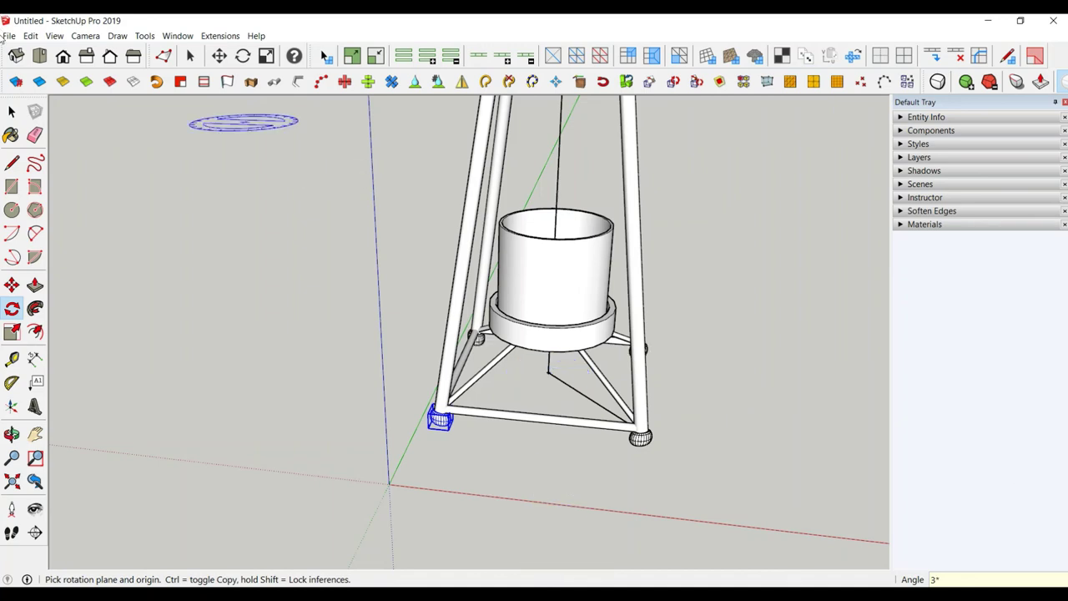
Select the feet under the base frame.
{"action": "left_click", "coordinate": [12, 111]}
{"action": "middle_click_drag", "start_coordinate": [765, 451], "coordinate": [693, 326]}
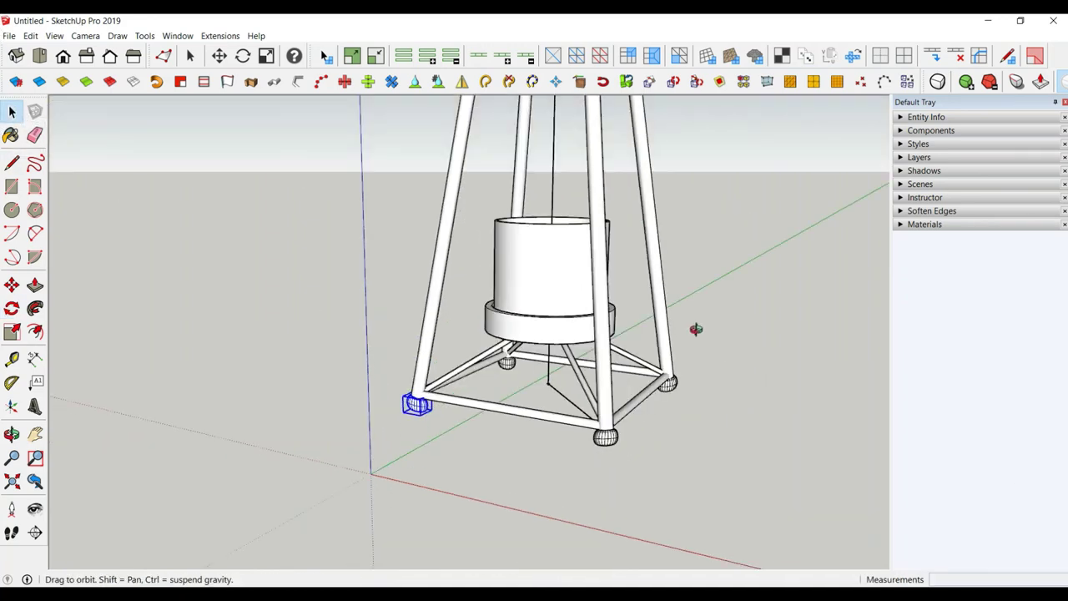
{"action": "left_click", "coordinate": [605, 438], "text": "shift"}
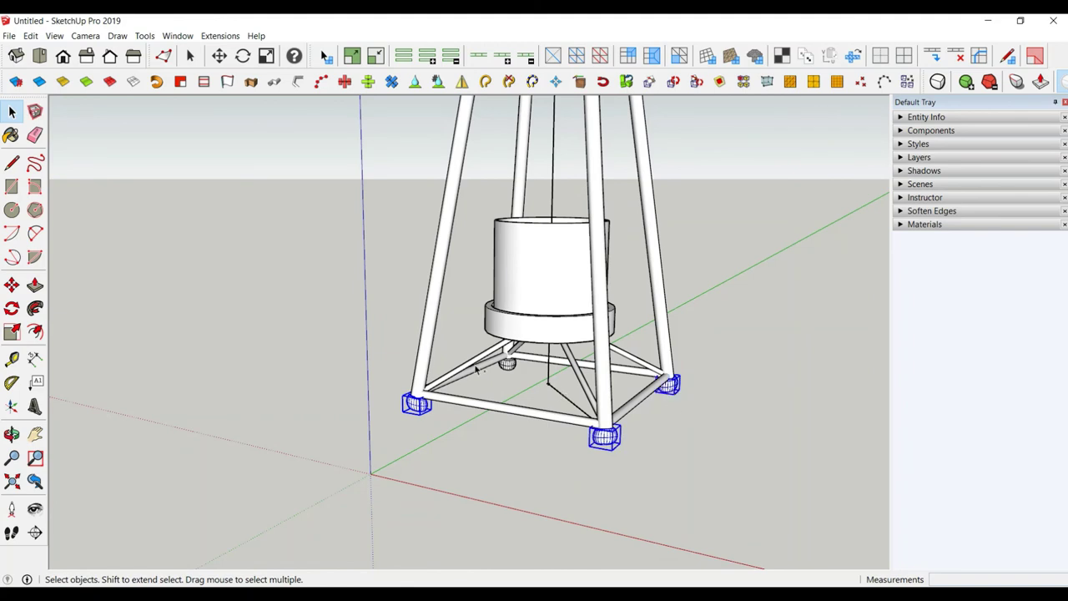
Add the top cap to the selection and group all the stand's parts.
{"action": "scroll", "coordinate": [562, 510], "scroll_direction": "down", "scroll_amount": 3}
{"action": "scroll", "coordinate": [561, 511], "scroll_direction": "down", "scroll_amount": 2}
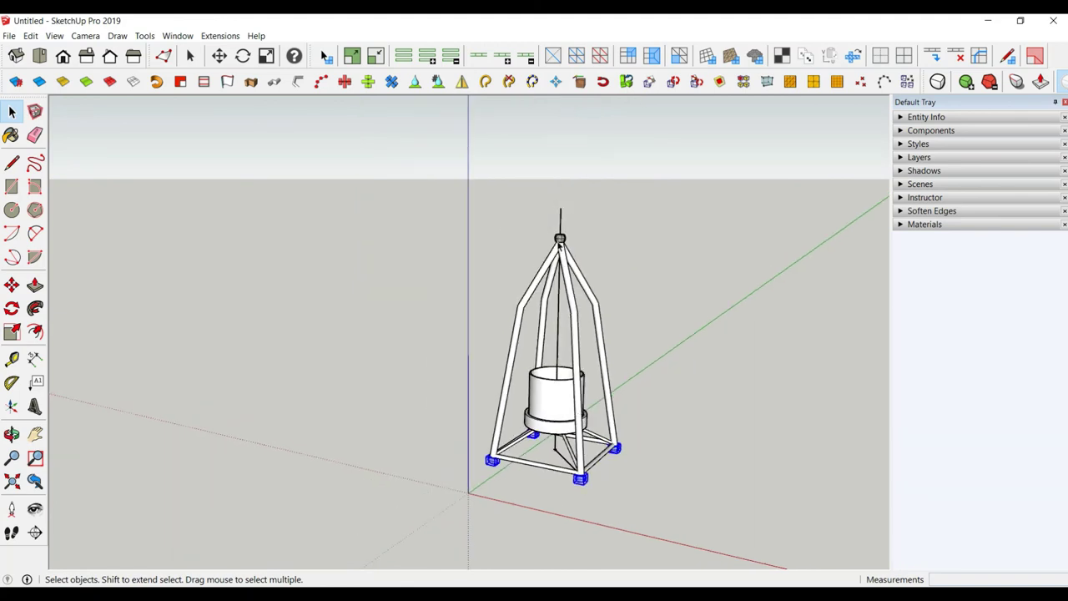
{"action": "left_click", "coordinate": [559, 239], "text": "shift"}
{"action": "right_click", "coordinate": [560, 240]}
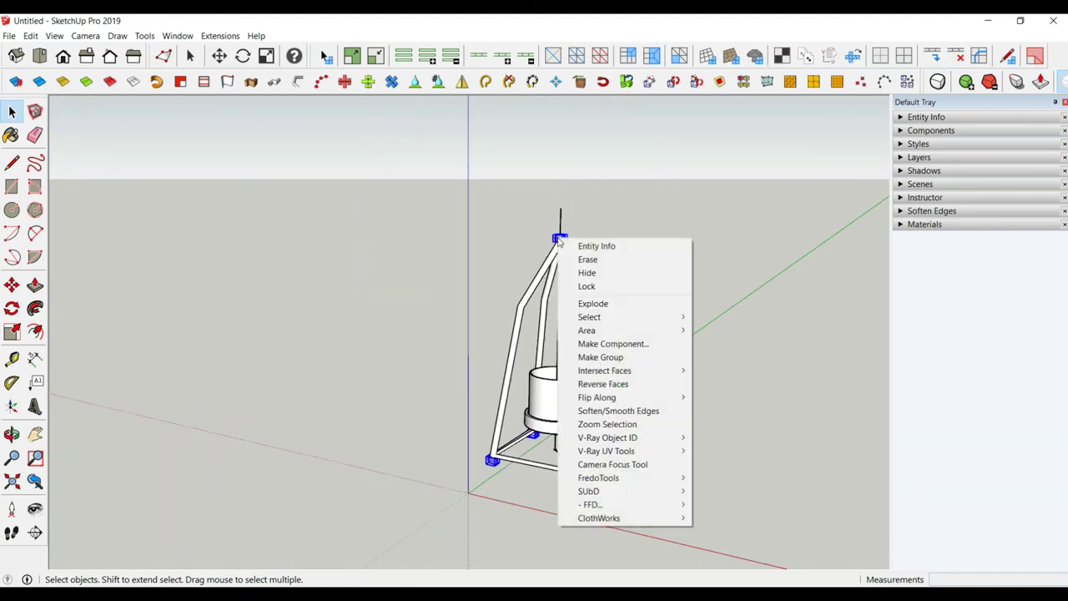
{"action": "left_click", "coordinate": [630, 364]}
Select the whole grouped plant stand.
{"action": "left_click", "coordinate": [480, 193]}
{"action": "middle_click_drag", "start_coordinate": [479, 192], "coordinate": [521, 330]}
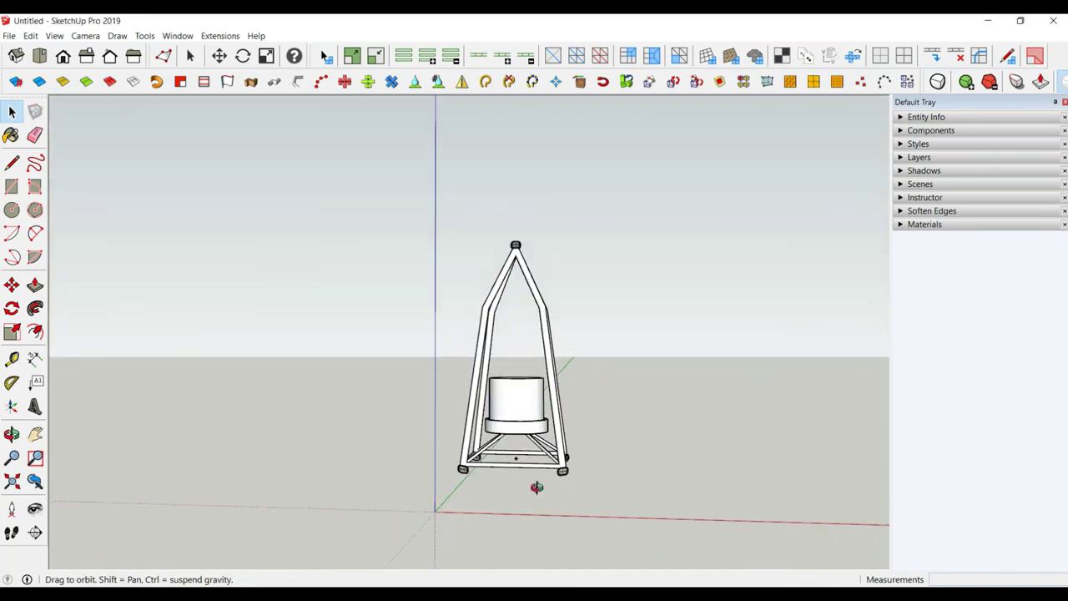
{"action": "mouse_move", "coordinate": [518, 332]}
{"action": "middle_mouse_down"}
{"action": "mouse_move", "coordinate": [507, 461]}
{"action": "mouse_move", "coordinate": [447, 342]}
{"action": "middle_mouse_up"}
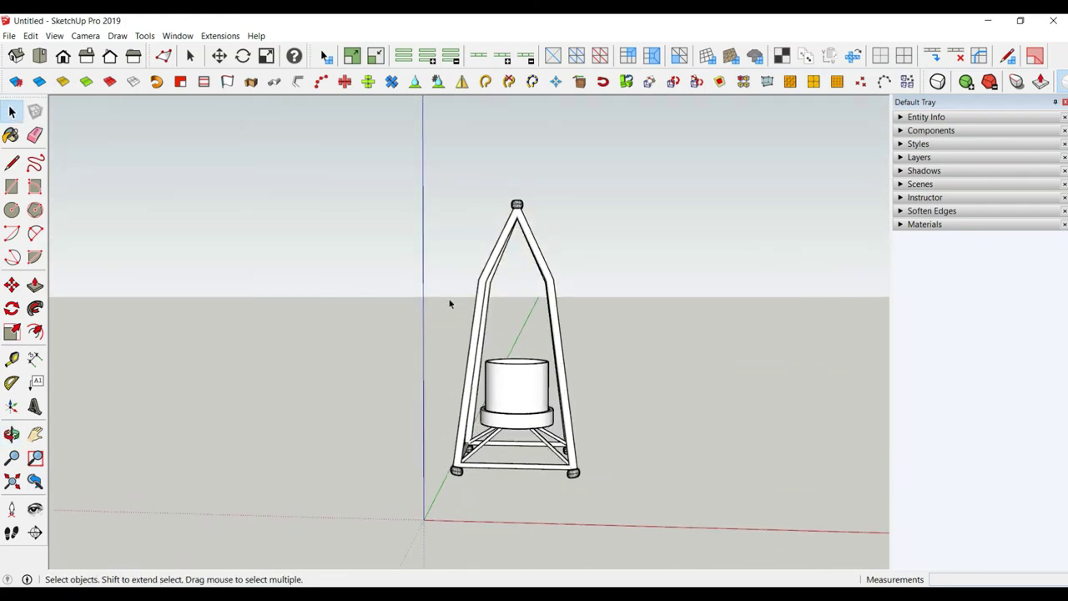
{"action": "left_click_drag", "start_coordinate": [430, 186], "coordinate": [639, 523]}
Move a copy of the stand to the right of the original.
{"action": "key", "text": "m"}
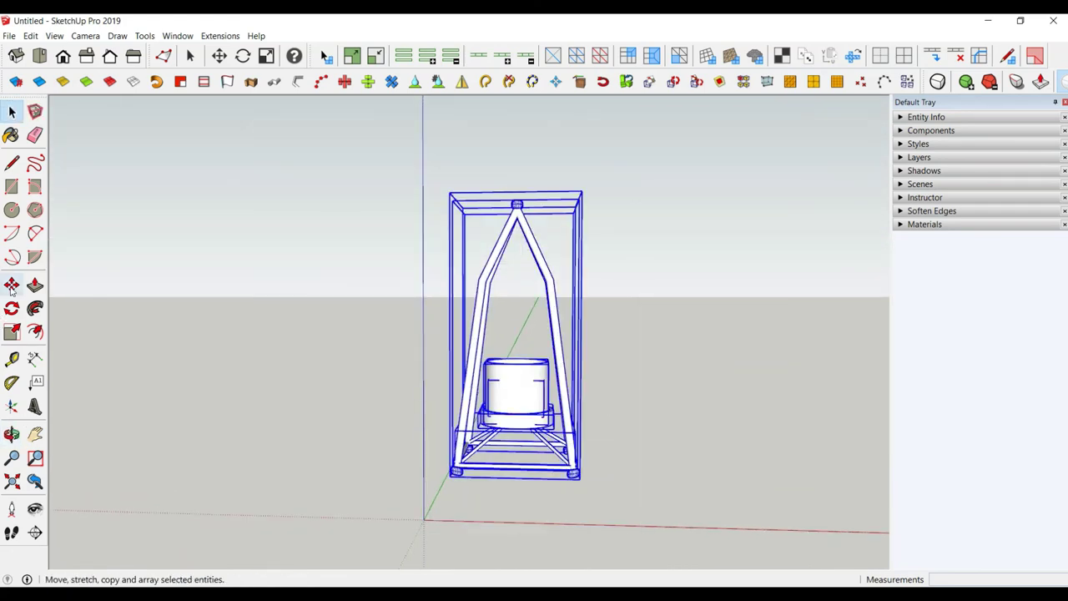
{"action": "key", "text": "ctrl"}
{"action": "left_click", "coordinate": [463, 517]}
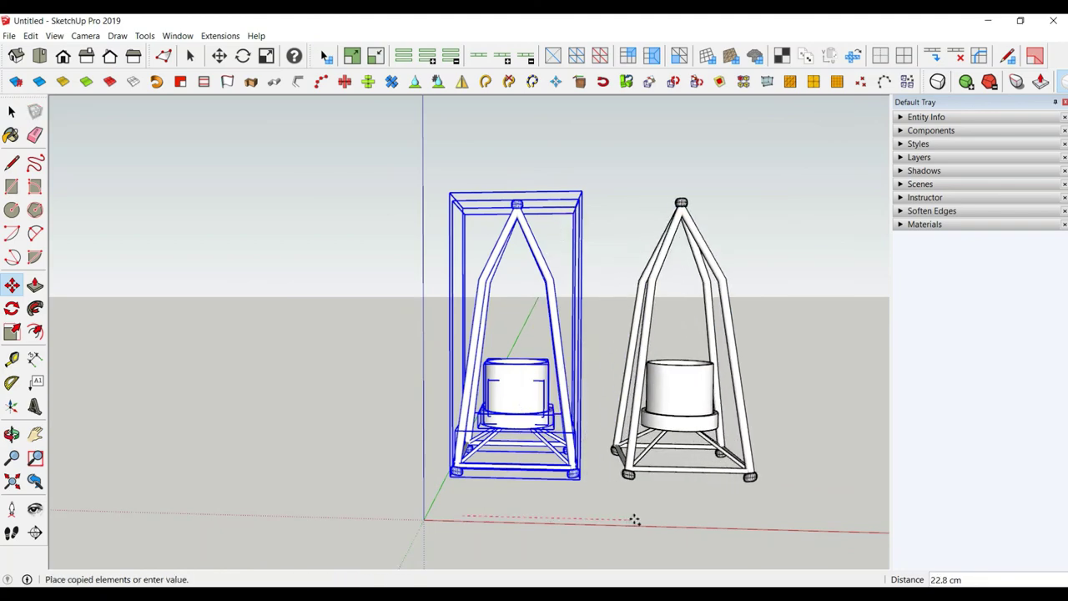
{"action": "left_click", "coordinate": [634, 518]}
{"action": "left_click", "coordinate": [12, 111]}
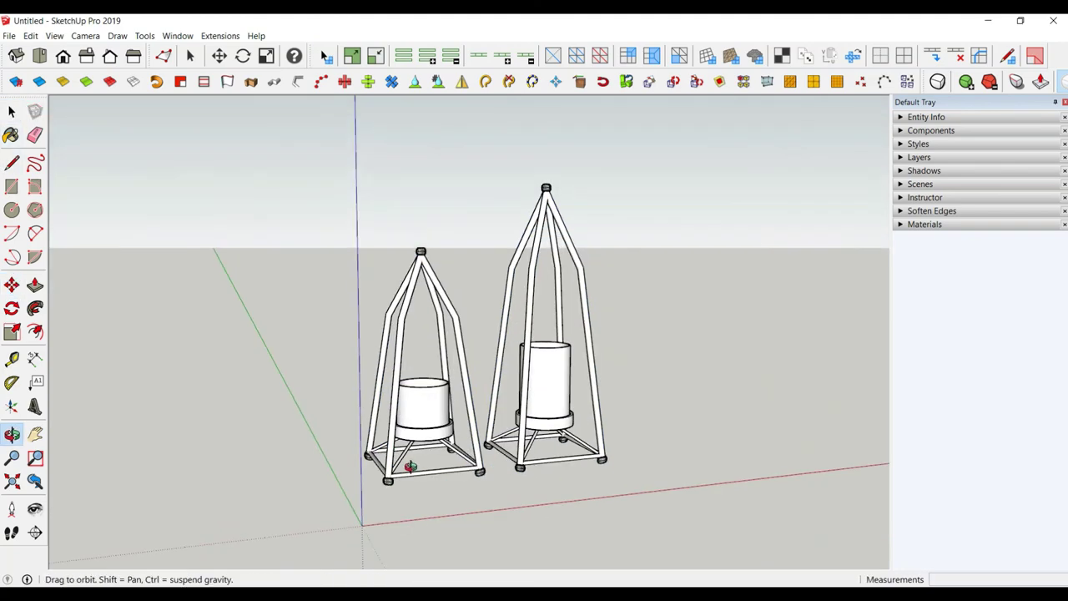